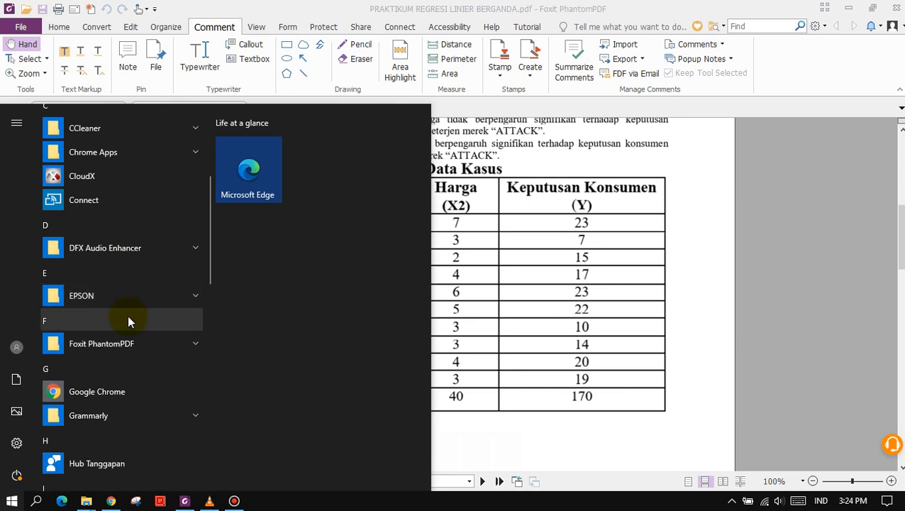
# - Launch SPSS 15.0 for Windows Evaluation from the SPSS for Windows program folder
pyautogui.scroll(-3, 127, 326)
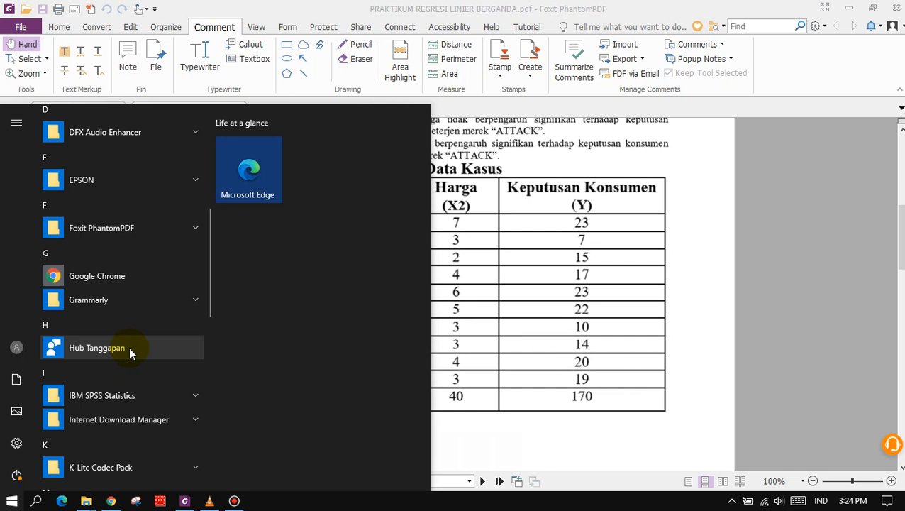
pyautogui.scroll(-7, 130, 355)
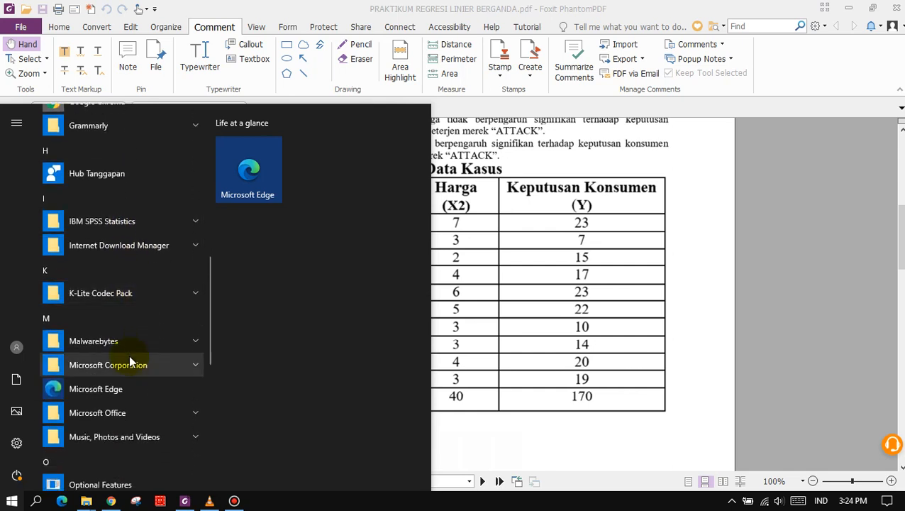
pyautogui.scroll(-4, 130, 362)
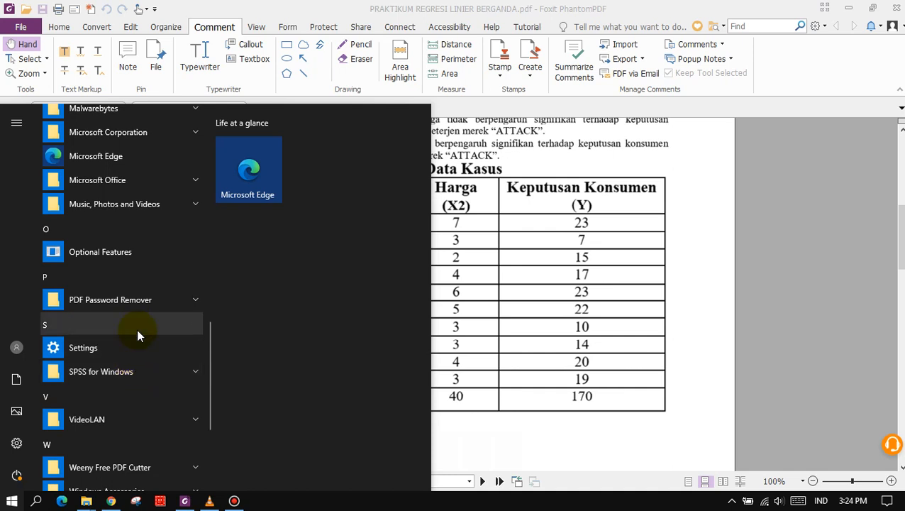
pyautogui.scroll(2, 137, 347)
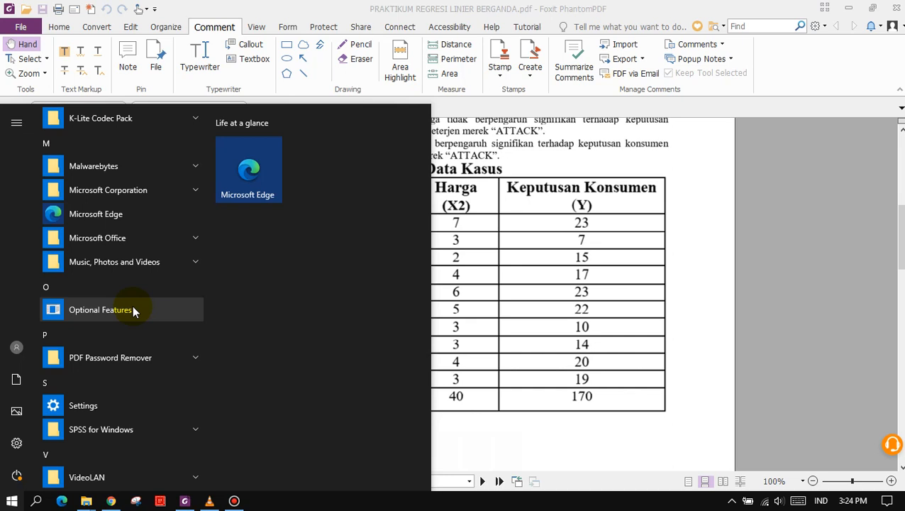
pyautogui.click(139, 430)
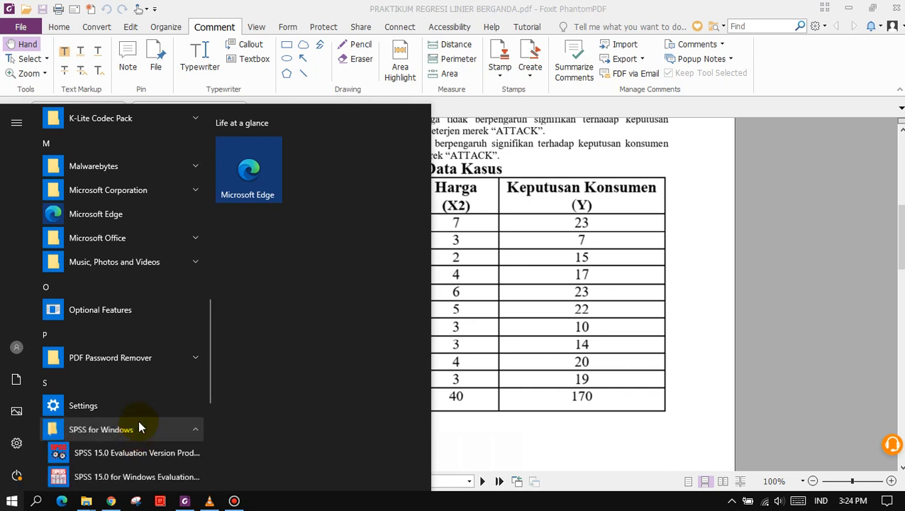
pyautogui.scroll(-1, 141, 397)
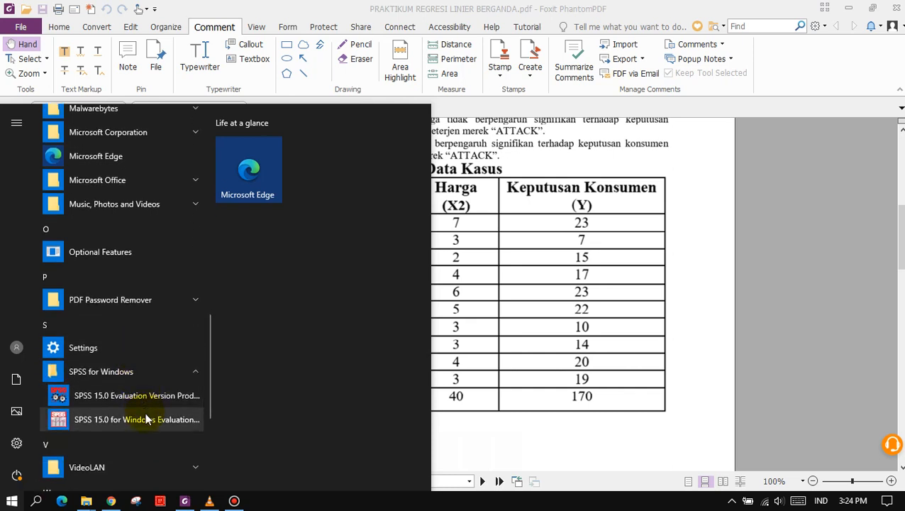
pyautogui.click(144, 420)
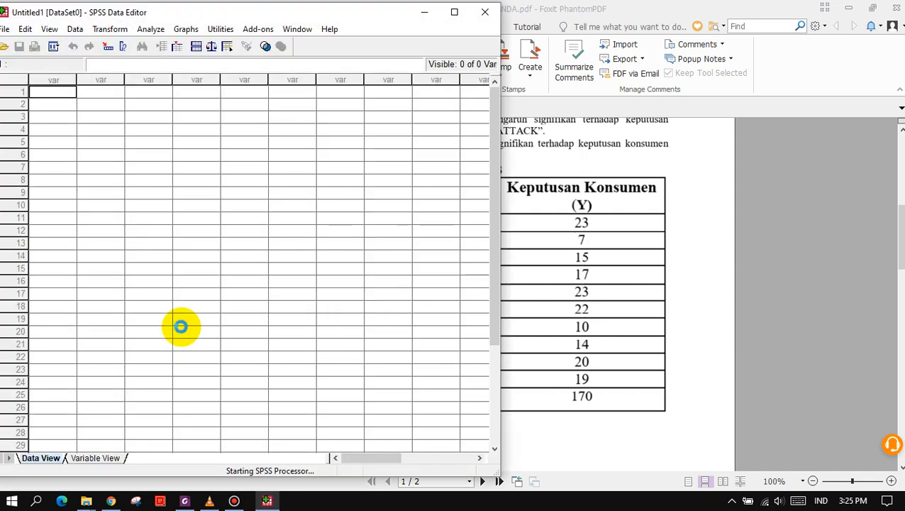
# - Switch the Data Editor to Variable View and narrow its window to about half the screen width, uncovering part of the PDF
pyautogui.click(454, 12)
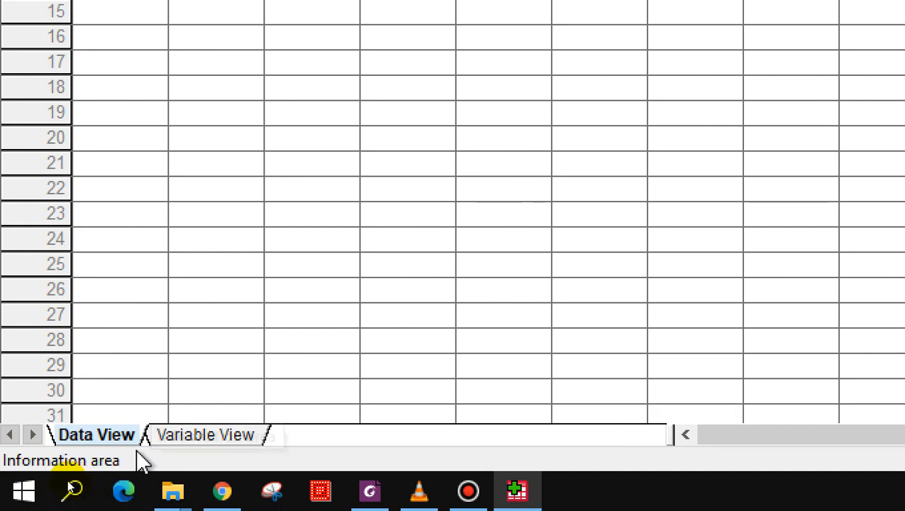
pyautogui.click(196, 437)
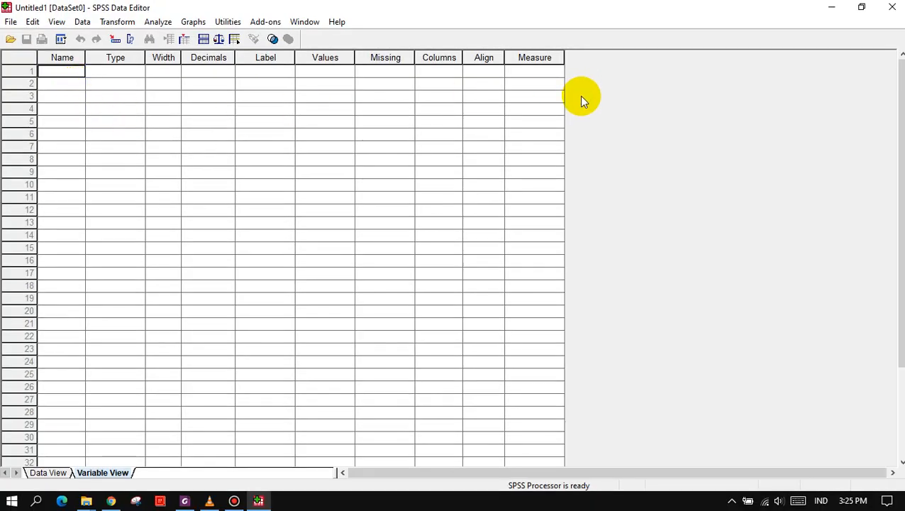
pyautogui.click(861, 10)
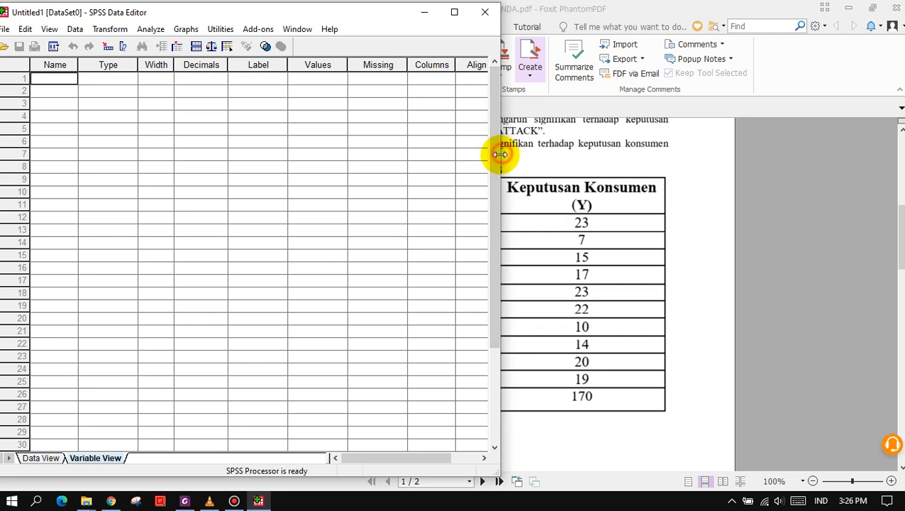
pyautogui.moveTo(499, 156); pyautogui.dragTo(691, 145)
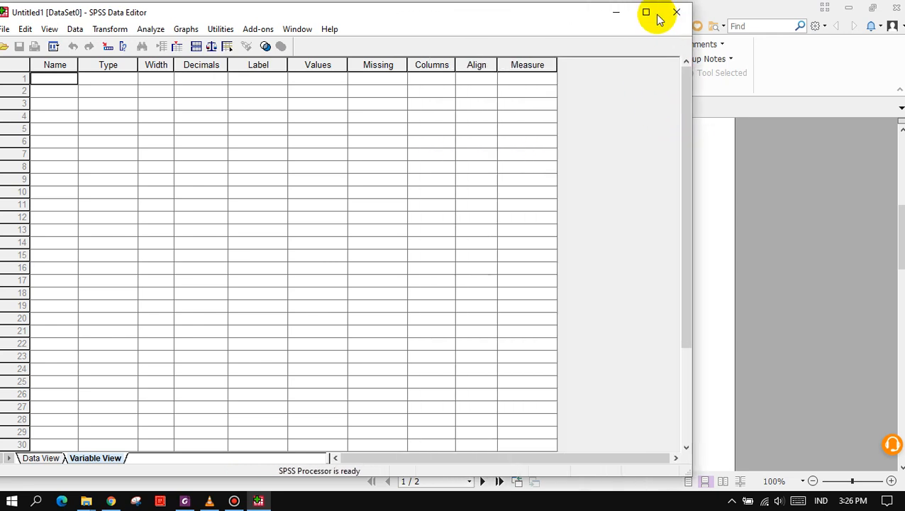
pyautogui.click(646, 13)
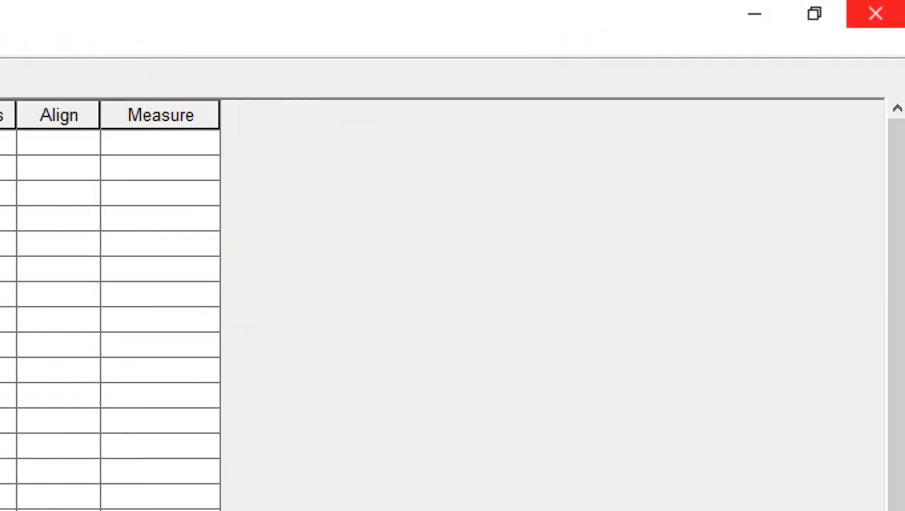
pyautogui.click(825, 14)
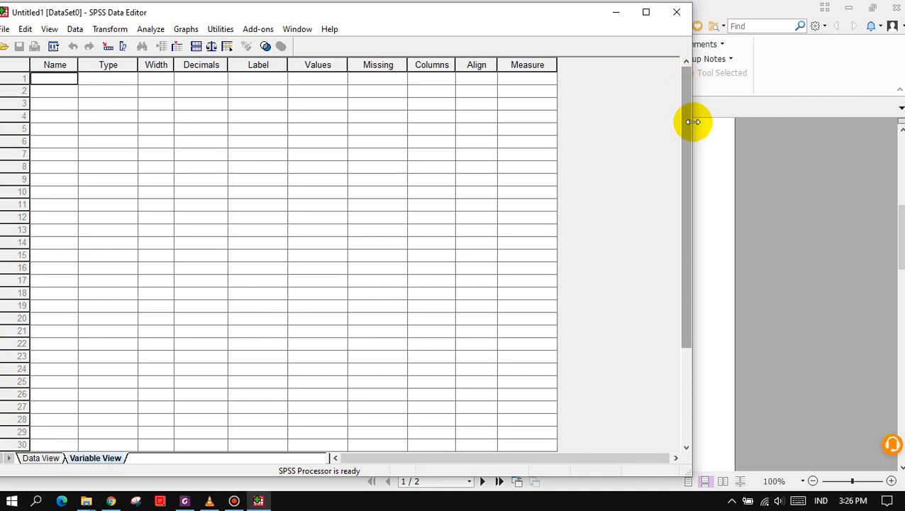
pyautogui.moveTo(693, 131); pyautogui.dragTo(468, 171)
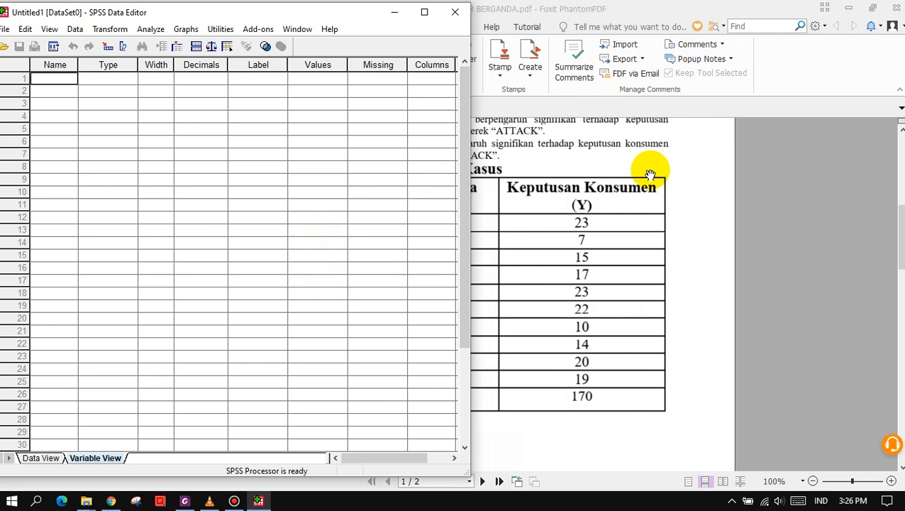
# - Switch to Foxit PhantomPDF, fit its window beside the SPSS window, and show the full Data Kasus table at 75% zoom
pyautogui.click(717, 162)
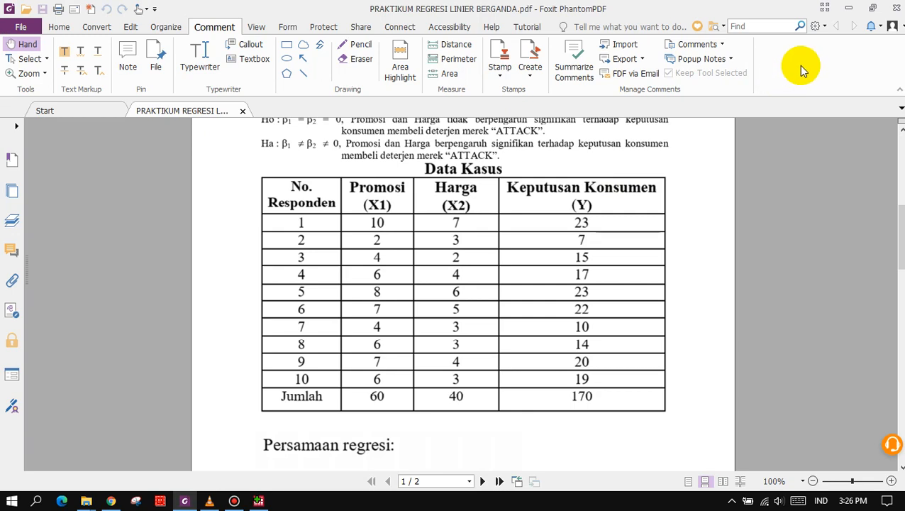
pyautogui.click(872, 7)
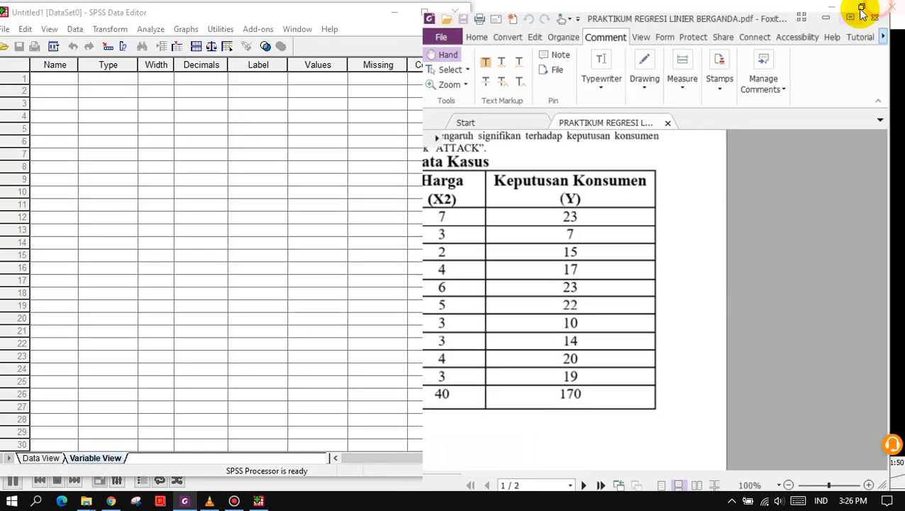
pyautogui.moveTo(568, 327); pyautogui.dragTo(527, 321)
pyautogui.moveTo(433, 288); pyautogui.dragTo(463, 283)
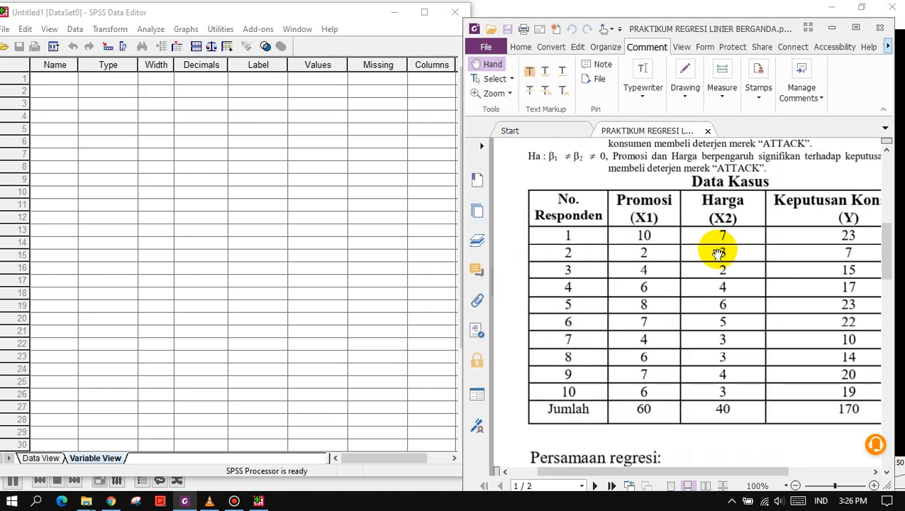
pyautogui.scroll(-2, 716, 254)
pyautogui.moveTo(742, 222); pyautogui.dragTo(701, 222)
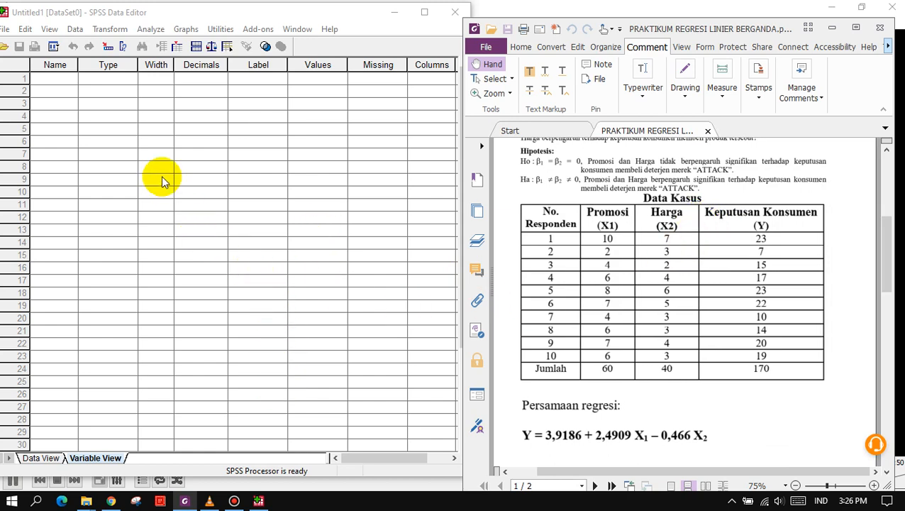
# - In the SPSS Data Editor, define three variables named x1, x2 and y in the first three rows
pyautogui.click(57, 82)
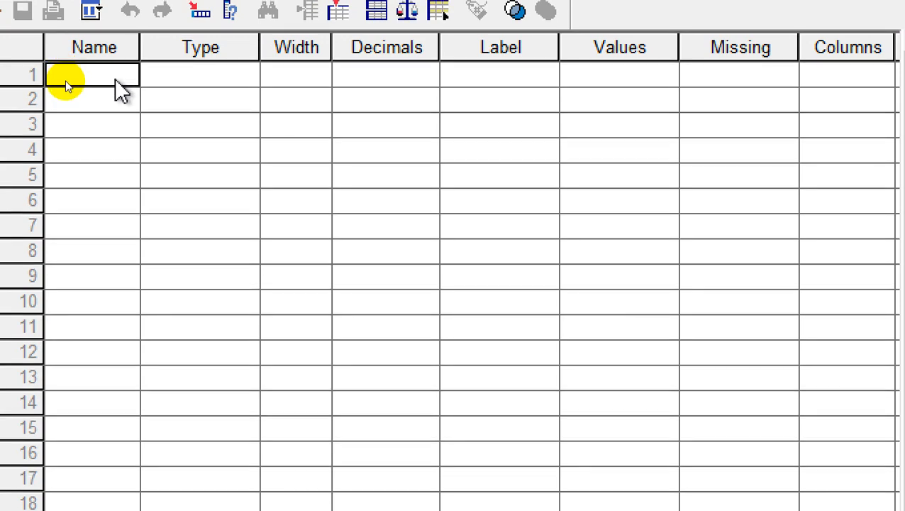
pyautogui.write('x1')
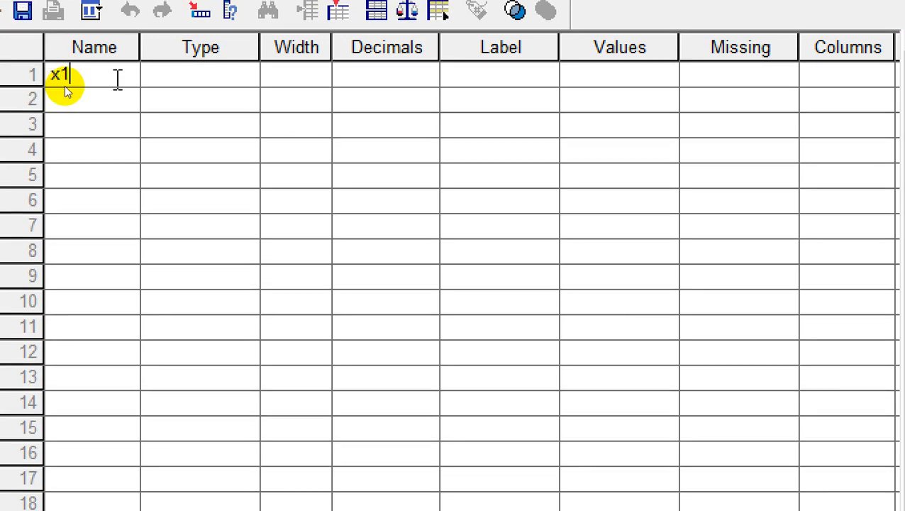
pyautogui.click(65, 97)
pyautogui.write('x2')
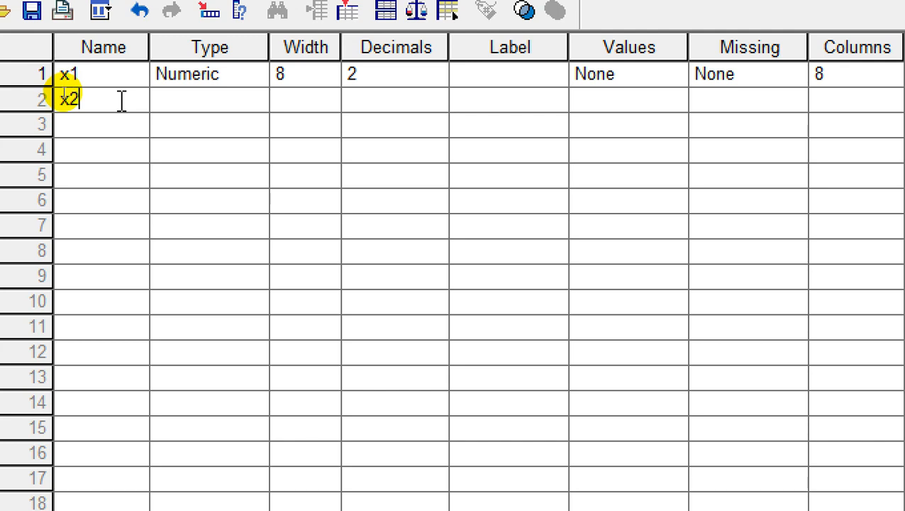
pyautogui.click(96, 125)
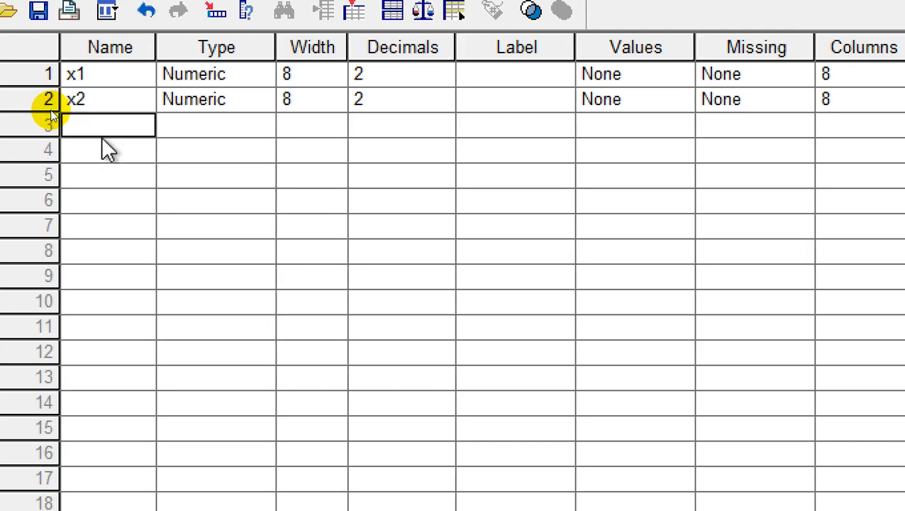
pyautogui.write('y')
pyautogui.click(116, 151)
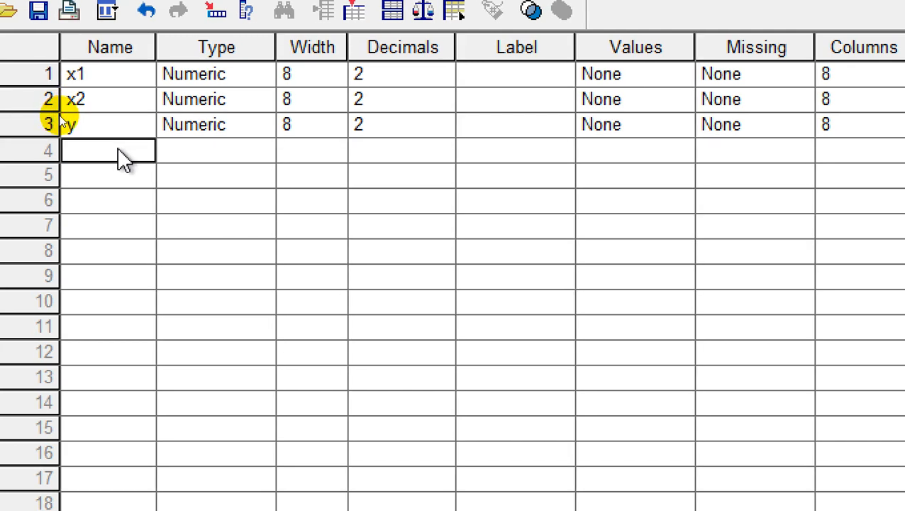
# - Set the decimals of the variables x1, x2 and y to 0
pyautogui.click(446, 83)
pyautogui.click(444, 79)
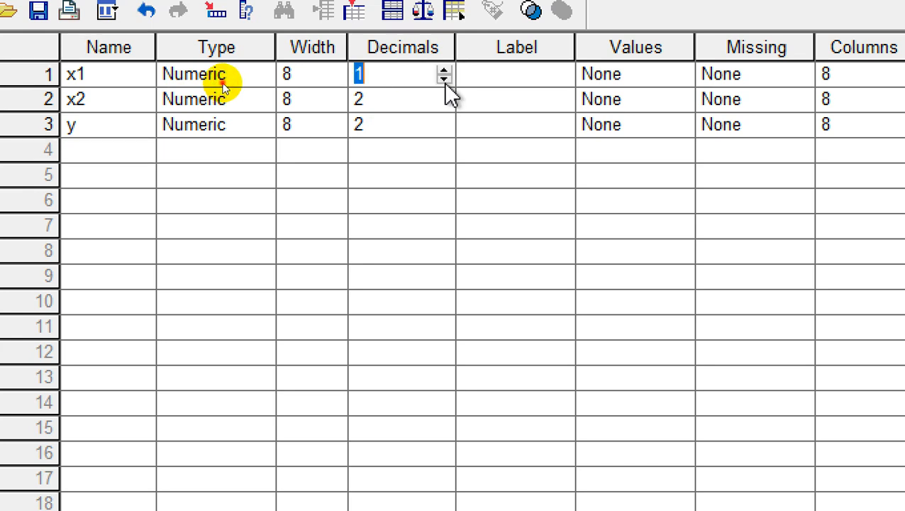
pyautogui.click(444, 80)
pyautogui.click(443, 103)
pyautogui.click(444, 104)
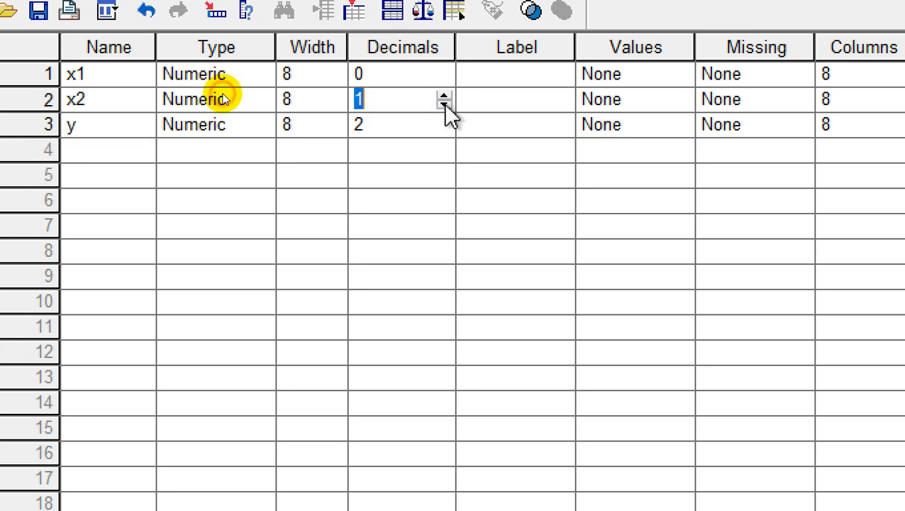
pyautogui.click(444, 104)
pyautogui.click(443, 129)
pyautogui.click(443, 129)
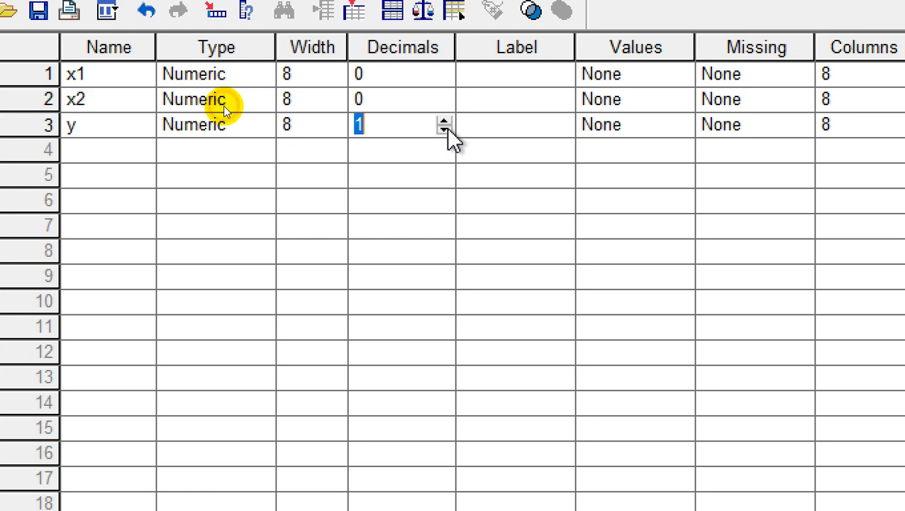
pyautogui.click(443, 129)
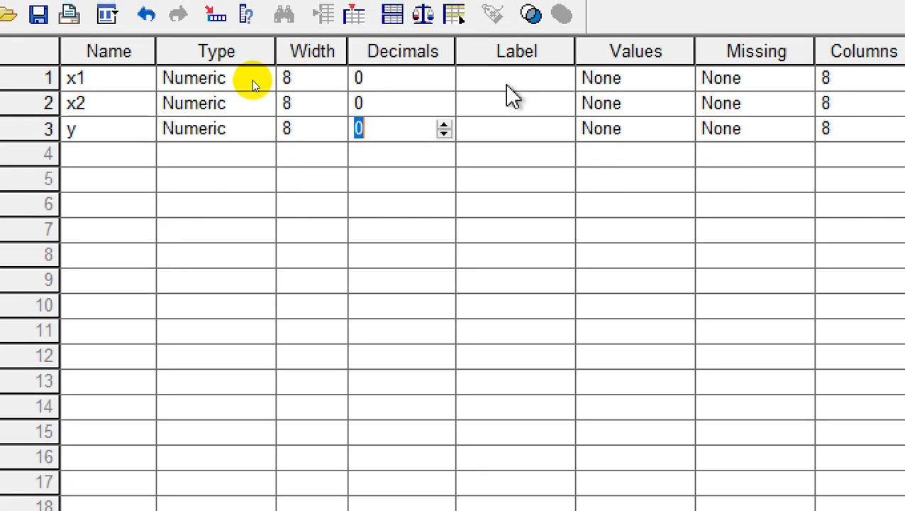
# - Label variable x1 as promosi, x2 as harga and y as keputusan
pyautogui.click(502, 79)
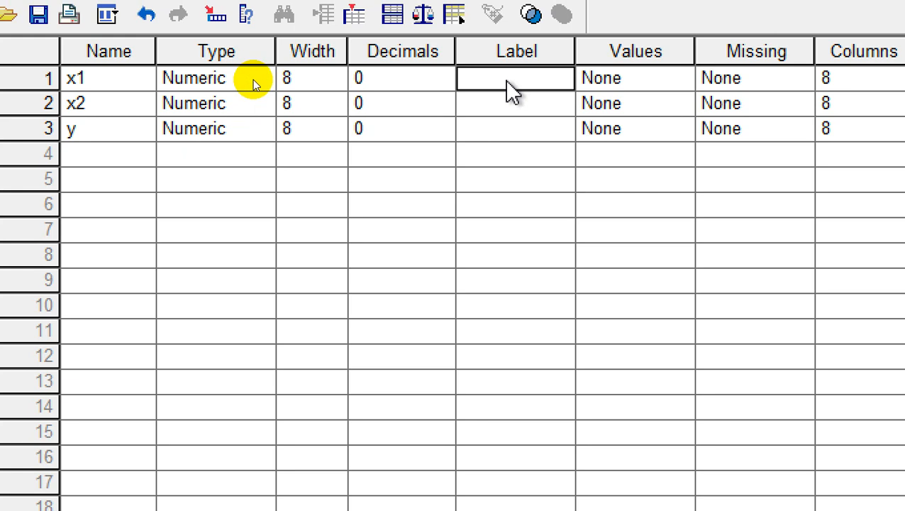
pyautogui.write('promo')
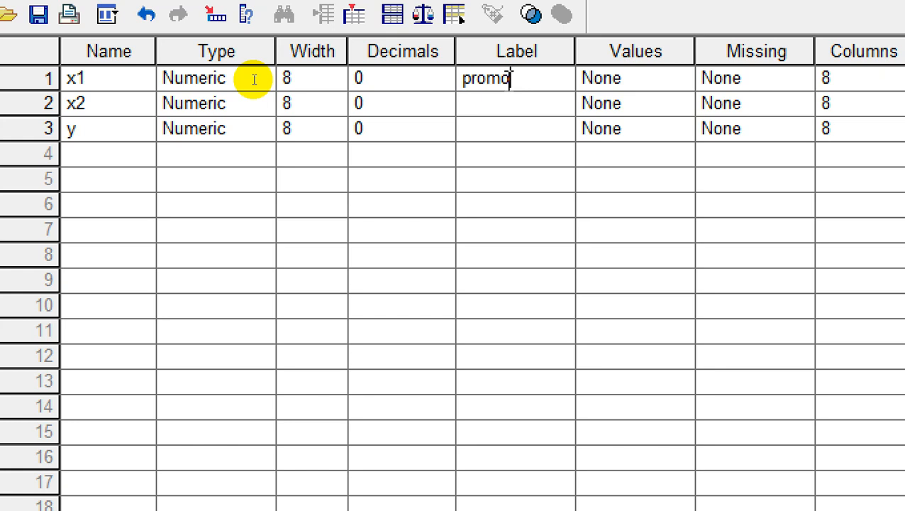
pyautogui.write('si')
pyautogui.press('Return')
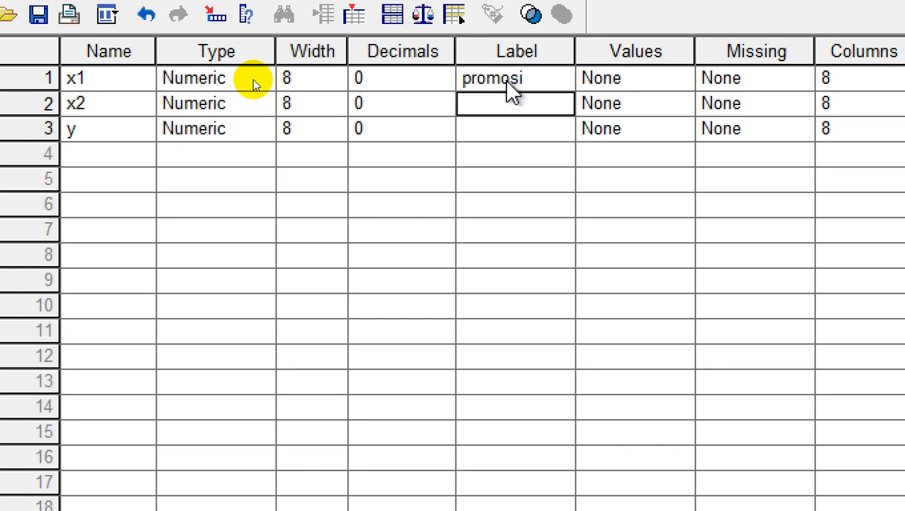
pyautogui.write('harga')
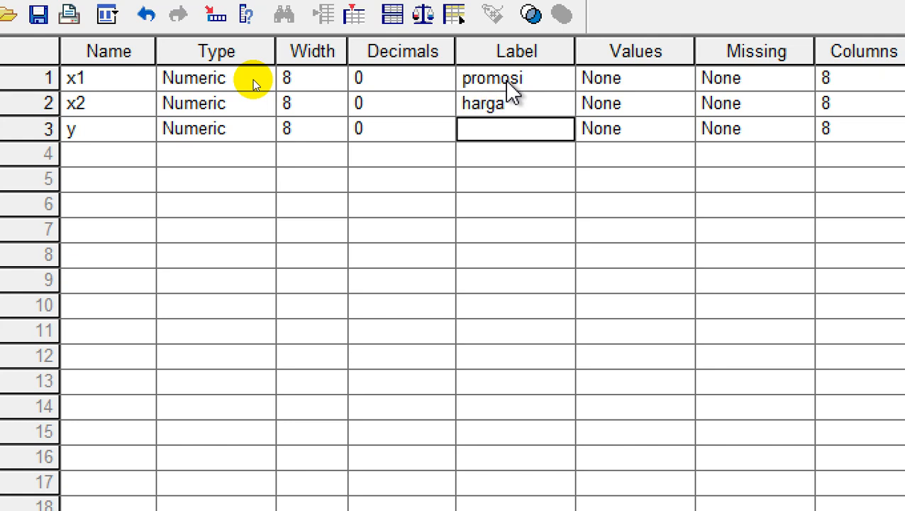
pyautogui.write('keputu')
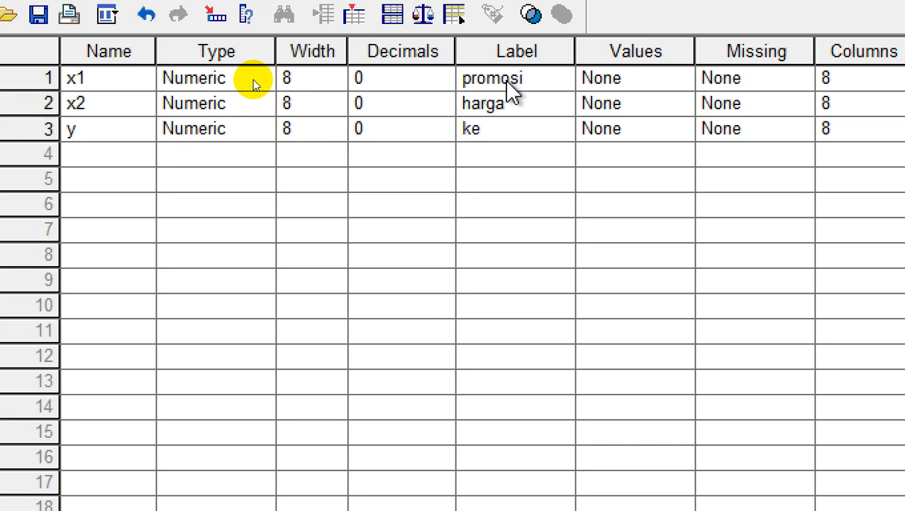
pyautogui.write('san')
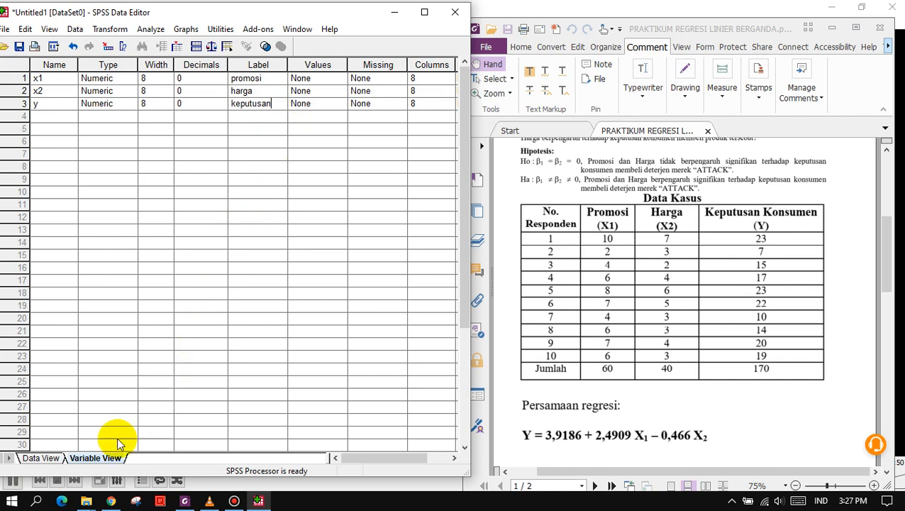
# - Check the variable columns in Data View and return to Variable View
pyautogui.click(43, 459)
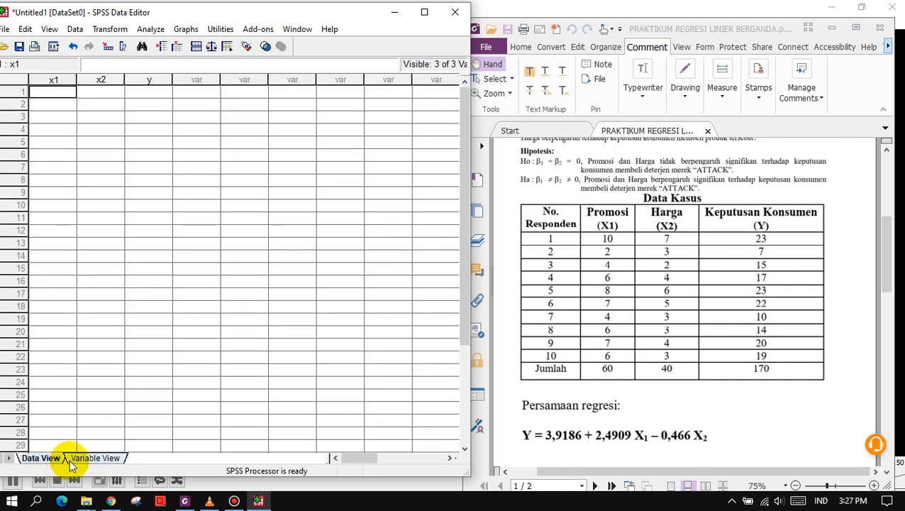
pyautogui.click(79, 459)
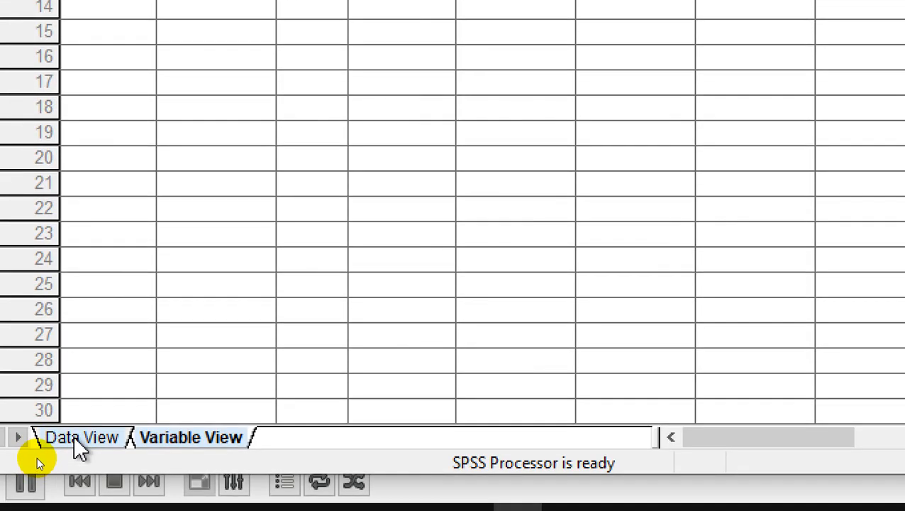
# - In Data View, enter the x1 values 10, 2, 4, 6, 8, 7, 4, 6, 7 and 6 in rows 1 to 10
pyautogui.click(74, 437)
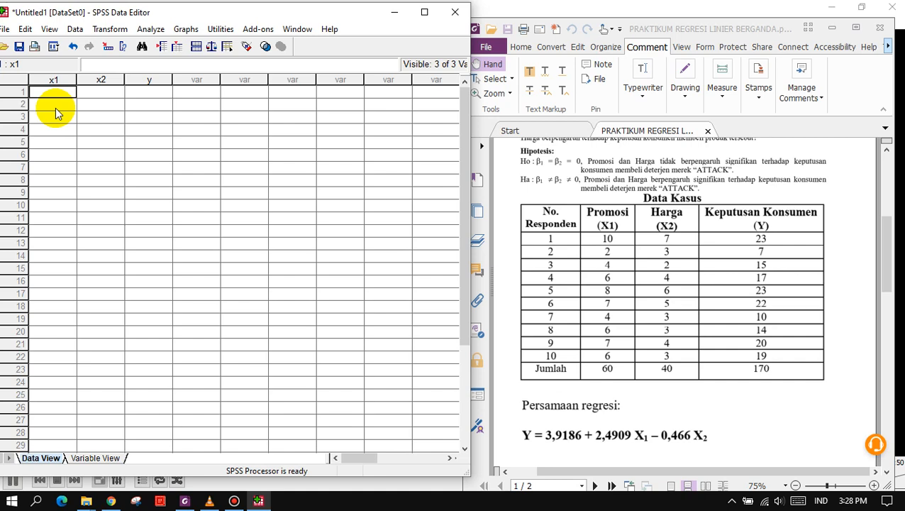
pyautogui.write('10')
pyautogui.press('Return')
pyautogui.write('2')
pyautogui.press('Return')
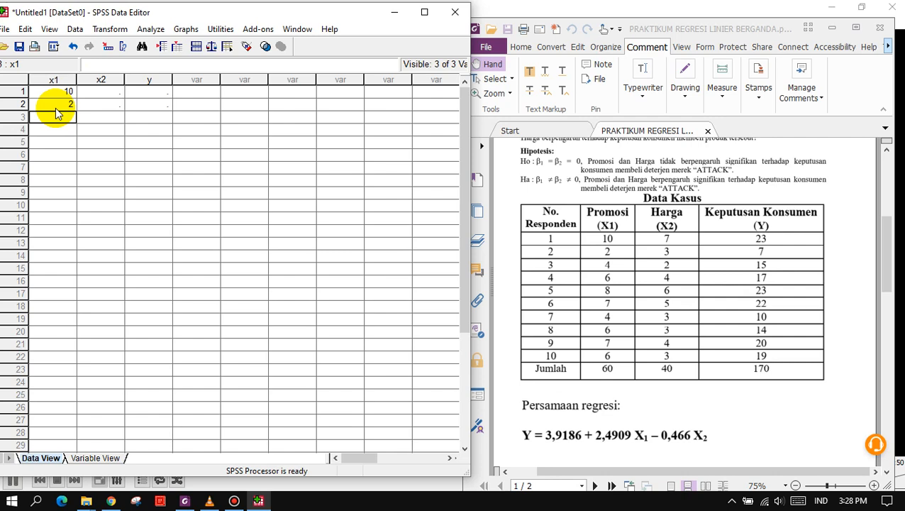
pyautogui.write('4')
pyautogui.press('Return')
pyautogui.write('6')
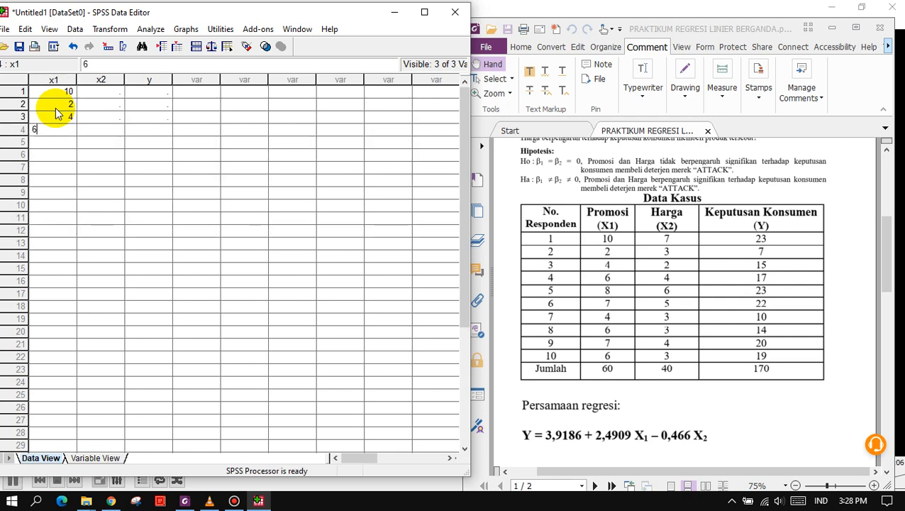
pyautogui.press('Return')
pyautogui.write('8')
pyautogui.press('Return')
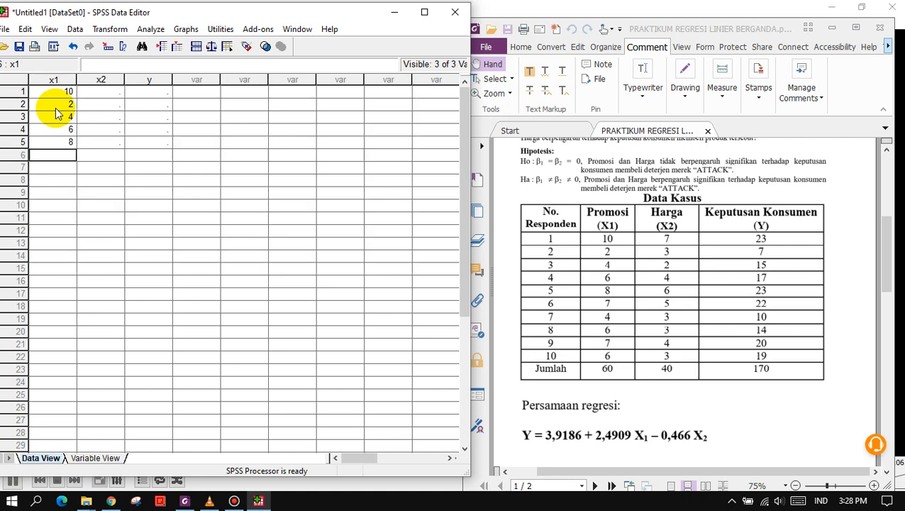
pyautogui.write('7')
pyautogui.press('Return')
pyautogui.write('4')
pyautogui.press('Return')
pyautogui.write('6')
pyautogui.press('Return')
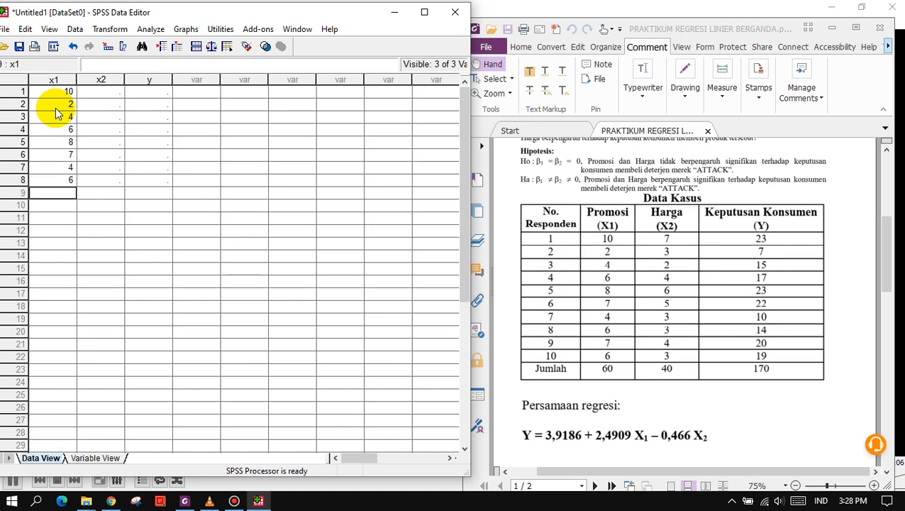
pyautogui.write('7')
pyautogui.press('Return')
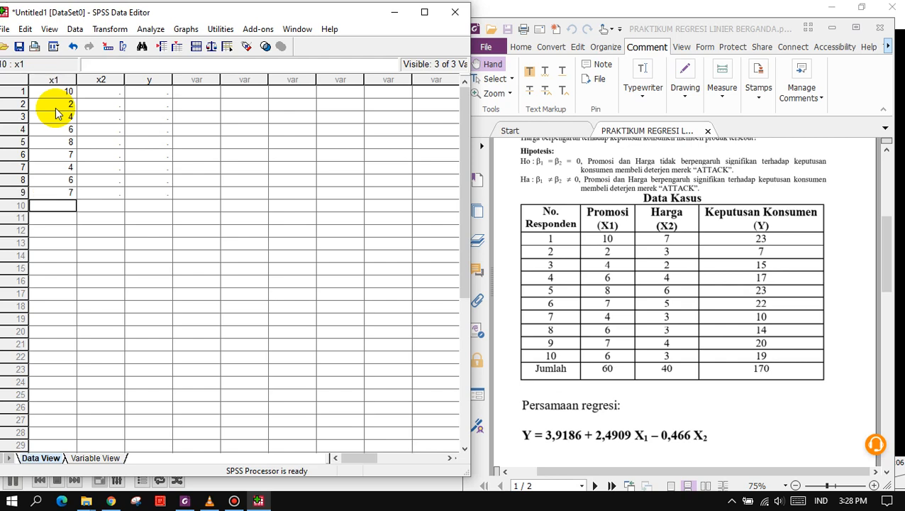
pyautogui.write('6')
pyautogui.press('Return')
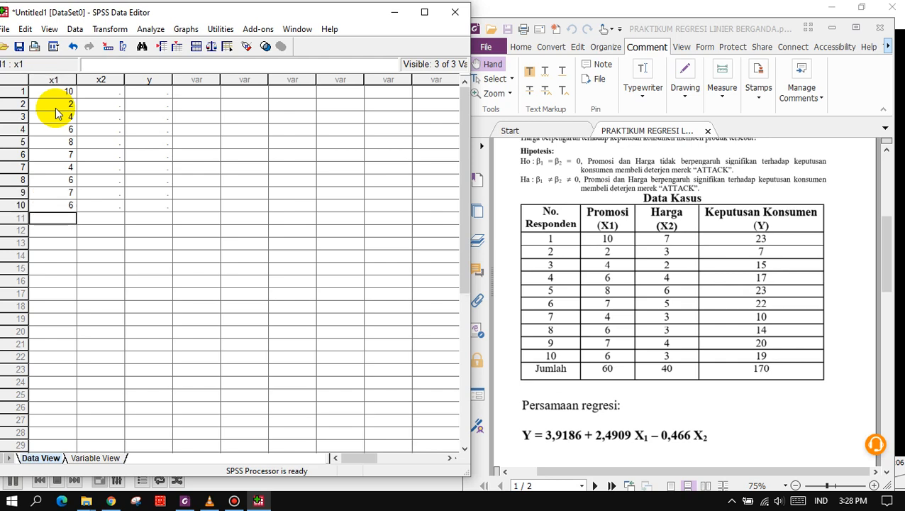
# - Enter the x2 values 7, 3, 2, 4, 6, 5, 3, 3, 4 and 3 in rows 1 to 10
pyautogui.click(106, 92)
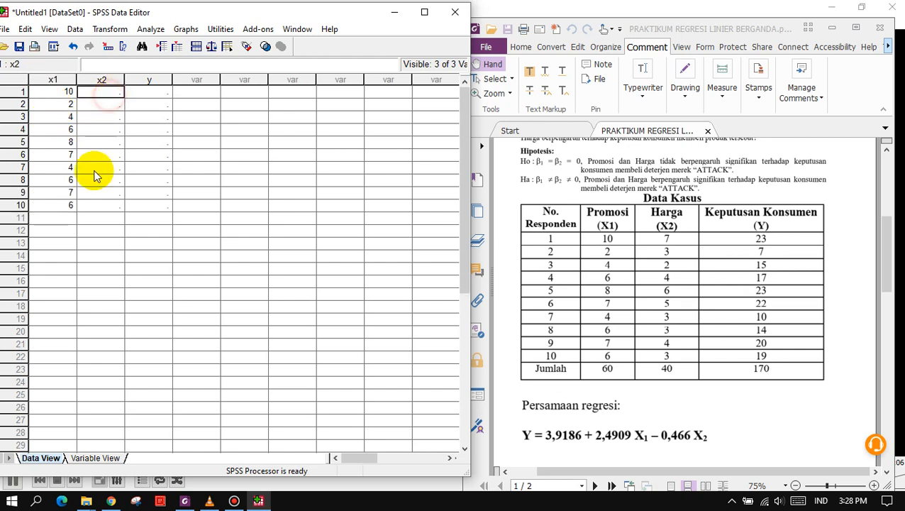
pyautogui.write('7')
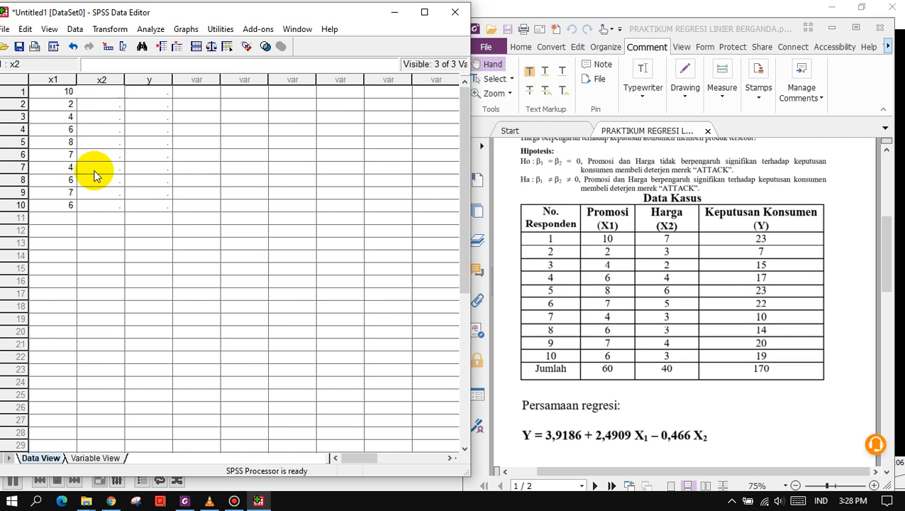
pyautogui.press('Return')
pyautogui.write('3')
pyautogui.press('Return')
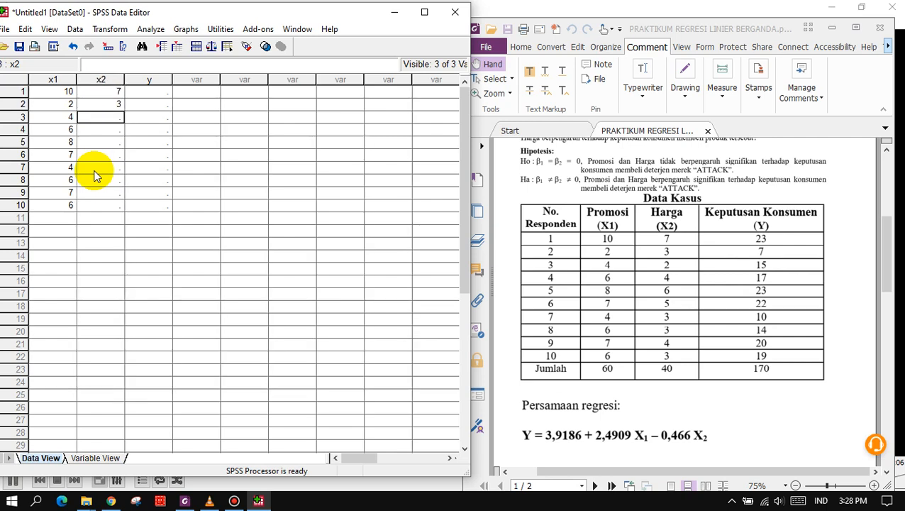
pyautogui.write('2')
pyautogui.press('Return')
pyautogui.write('4')
pyautogui.press('Return')
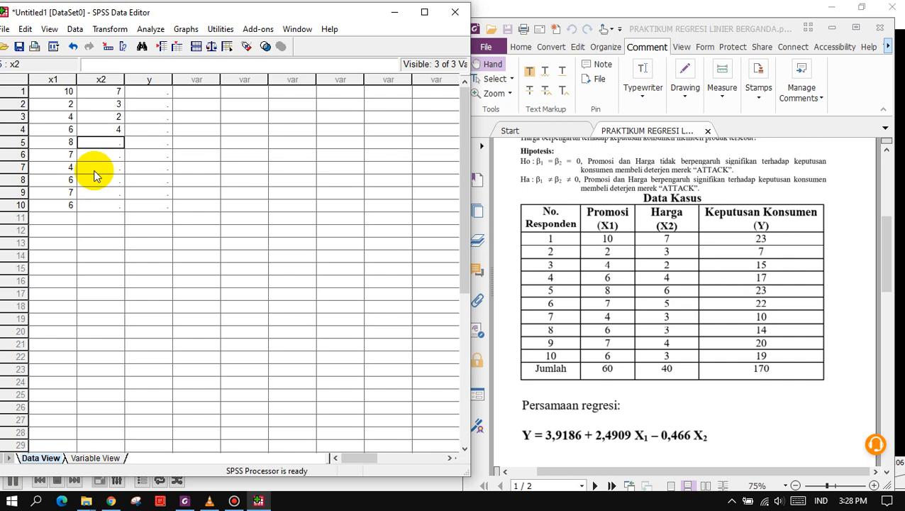
pyautogui.write('6')
pyautogui.press('Return')
pyautogui.write('5')
pyautogui.press('Return')
pyautogui.write('3')
pyautogui.press('Return')
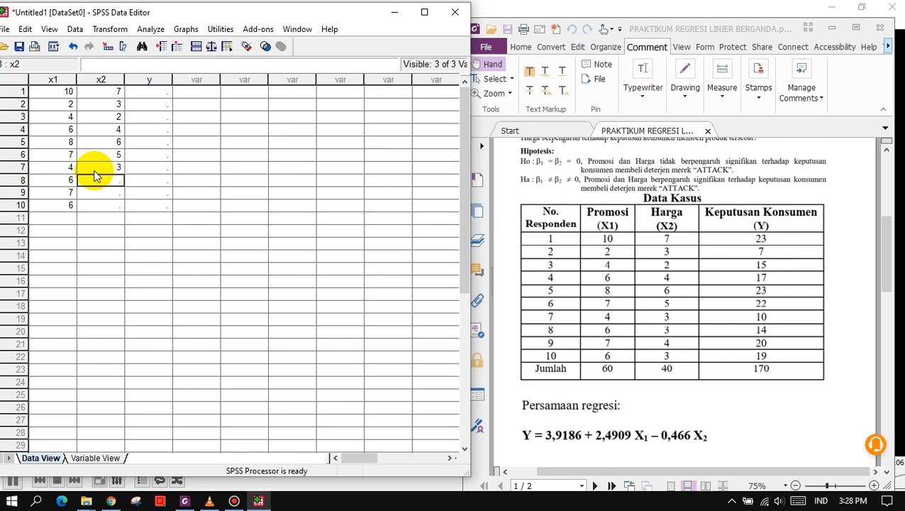
pyautogui.write('3')
pyautogui.press('Return')
pyautogui.write('4')
pyautogui.press('Return')
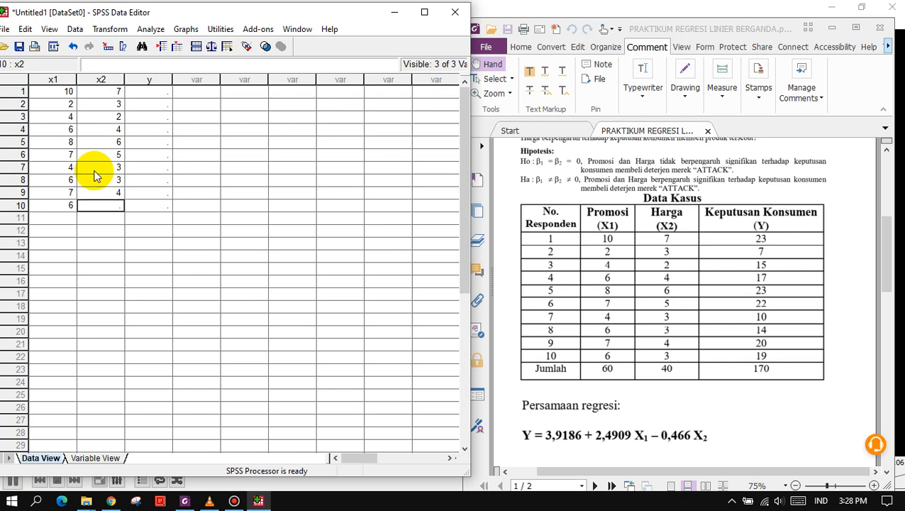
pyautogui.write('3')
pyautogui.press('Return')
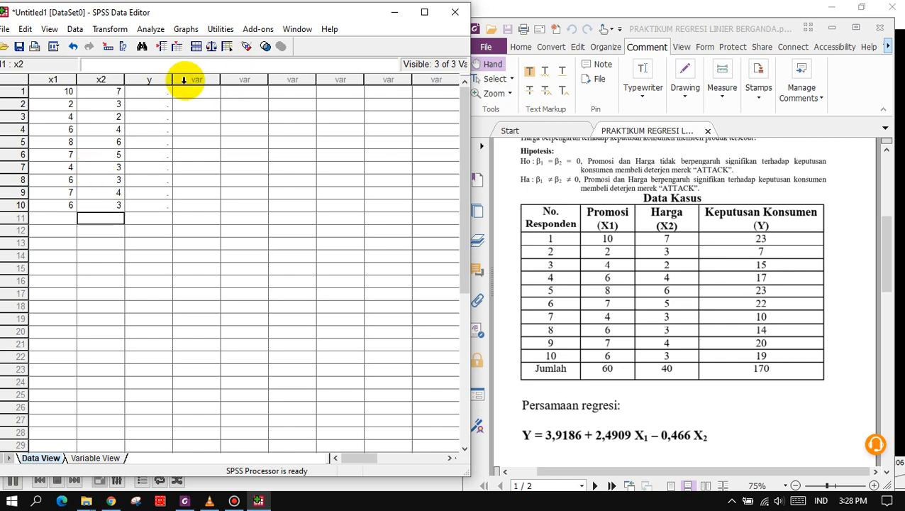
# - Enter the y values 23, 7, 15, 17, 23, 22, 10, 14, 20 and 19 in rows 1 to 10
pyautogui.click(151, 92)
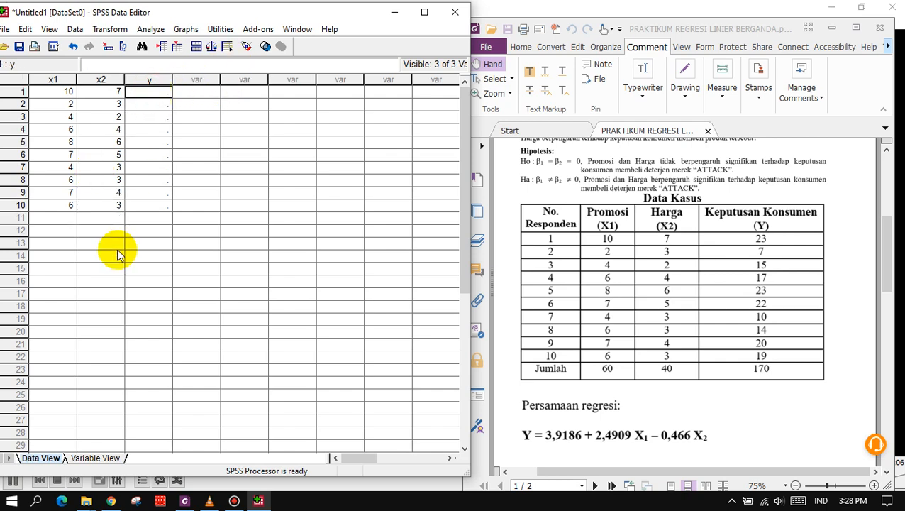
pyautogui.write('23')
pyautogui.press('Return')
pyautogui.write('7')
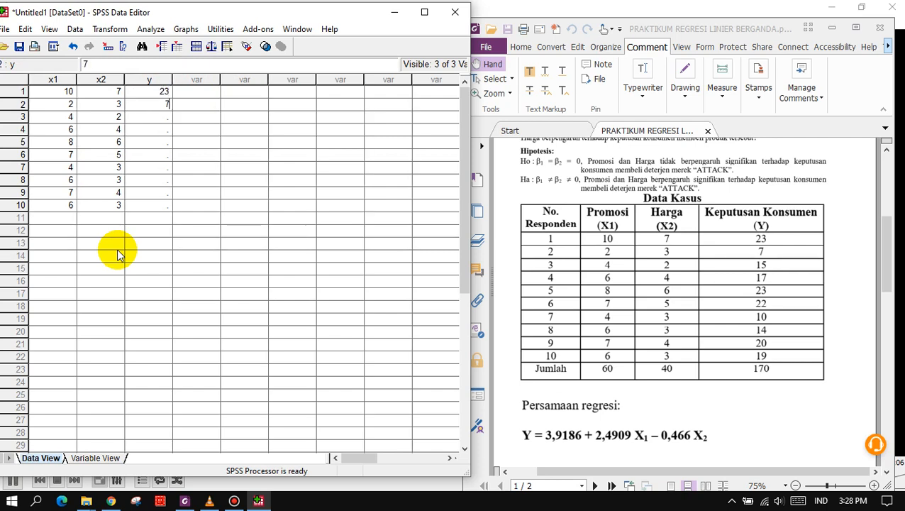
pyautogui.press('Return')
pyautogui.write('15')
pyautogui.press('Return')
pyautogui.write('17')
pyautogui.press('Return')
pyautogui.write('23')
pyautogui.press('Return')
pyautogui.write('22')
pyautogui.press('Return')
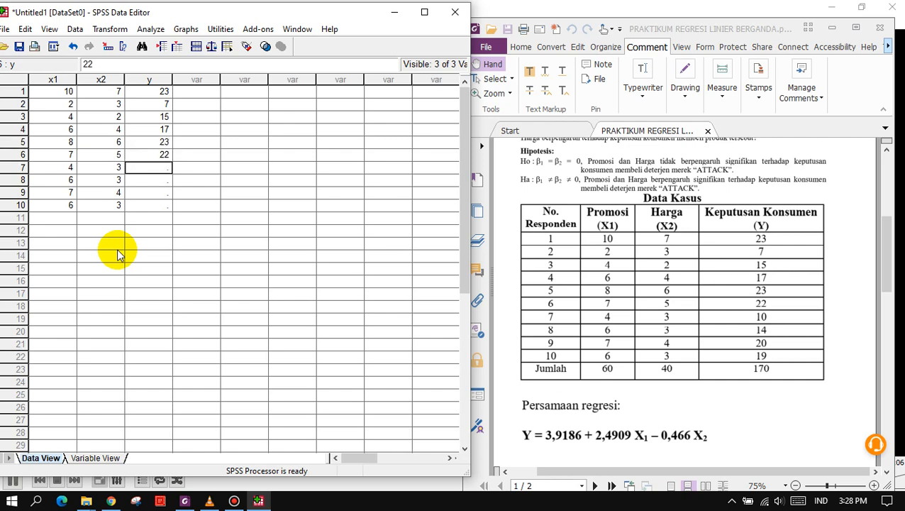
pyautogui.write('10')
pyautogui.press('Return')
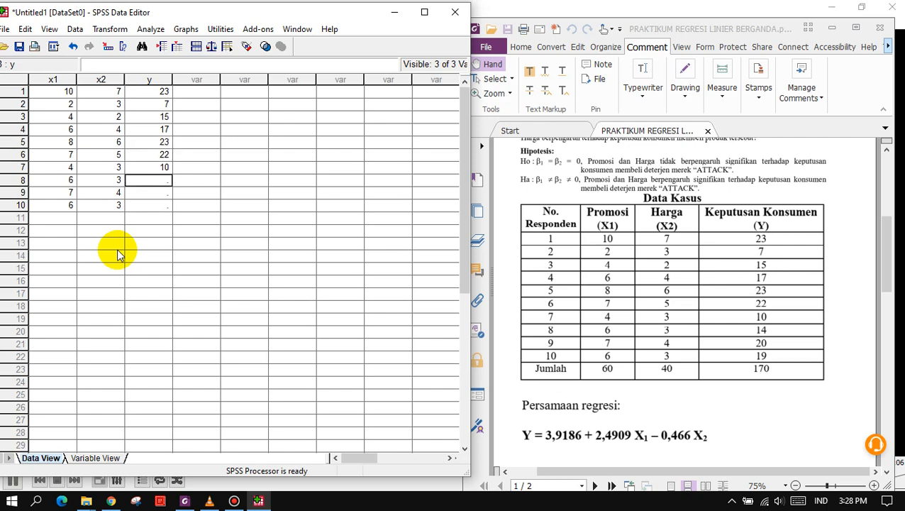
pyautogui.write('14')
pyautogui.press('Return')
pyautogui.write('20')
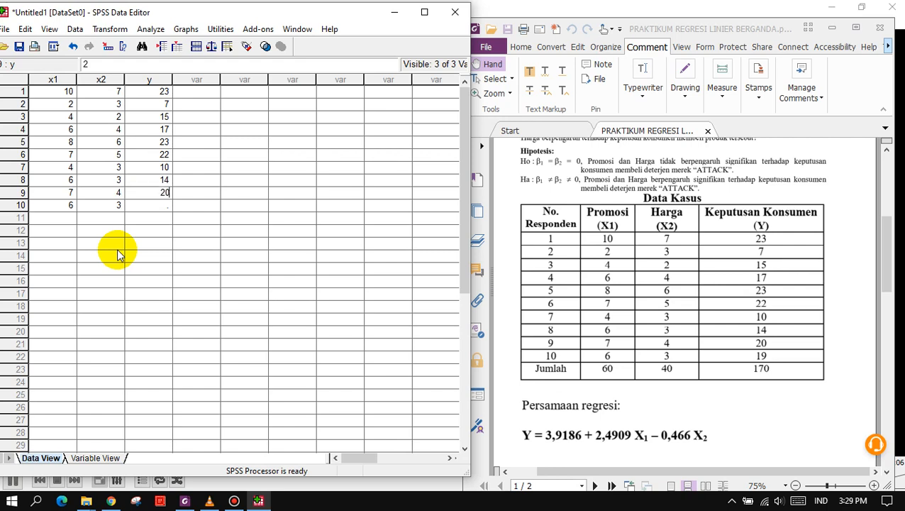
pyautogui.press('Return')
pyautogui.write('16')
pyautogui.press('BackSpace')
pyautogui.write('9')
pyautogui.press('Return')
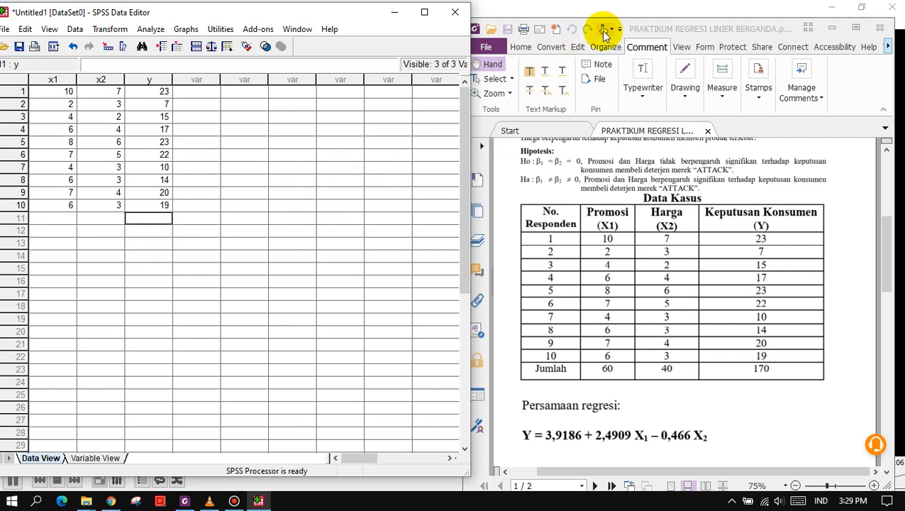
# - Move the PDF window and narrow the SPSS Data Editor so the entered data and the case table show side by side
pyautogui.click(649, 27)
pyautogui.moveTo(649, 27); pyautogui.dragTo(353, 0)
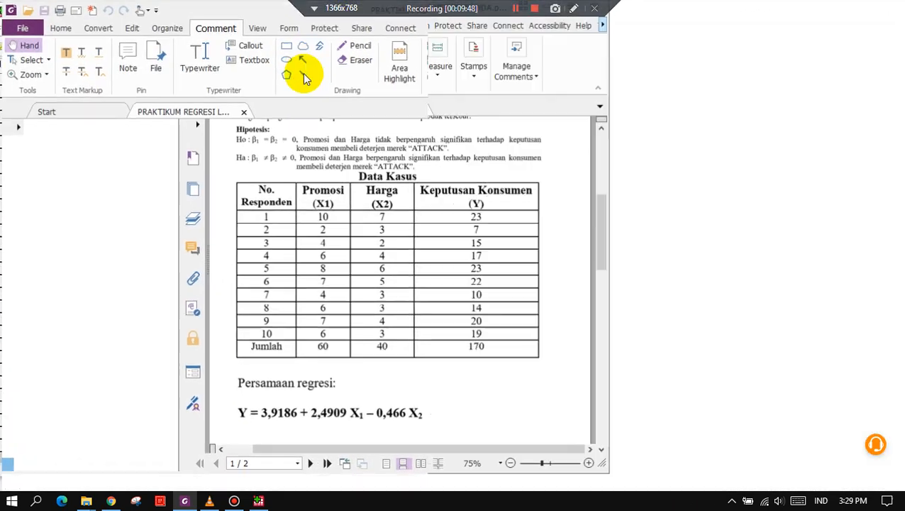
pyautogui.click(869, 9)
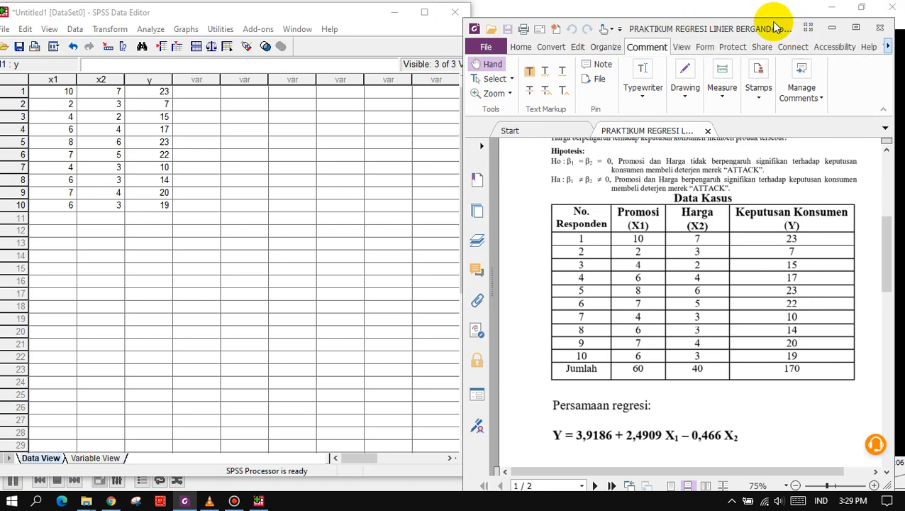
pyautogui.moveTo(766, 27); pyautogui.dragTo(526, 15)
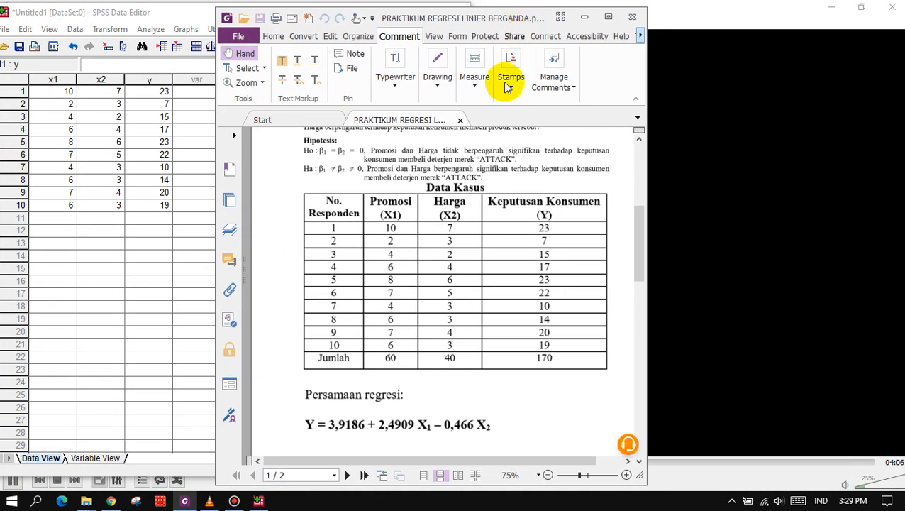
pyautogui.click(67, 92)
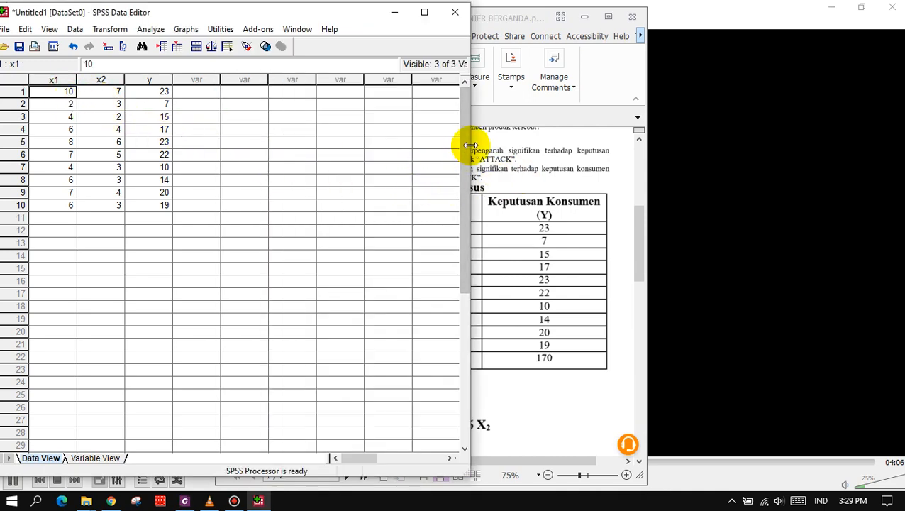
pyautogui.moveTo(470, 147); pyautogui.dragTo(332, 121)
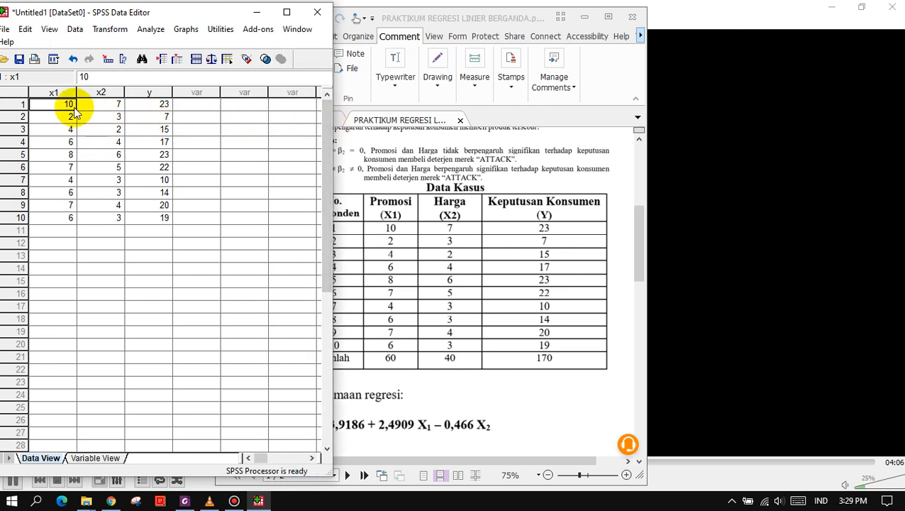
# - Compare the x1, x2 and y columns, one after another, with the case table in the PDF
pyautogui.moveTo(70, 108); pyautogui.dragTo(78, 218)
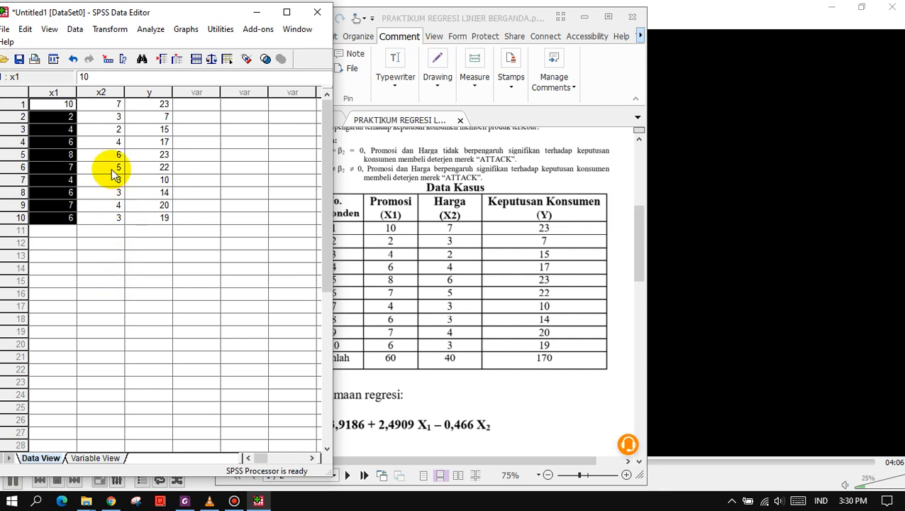
pyautogui.click(116, 108)
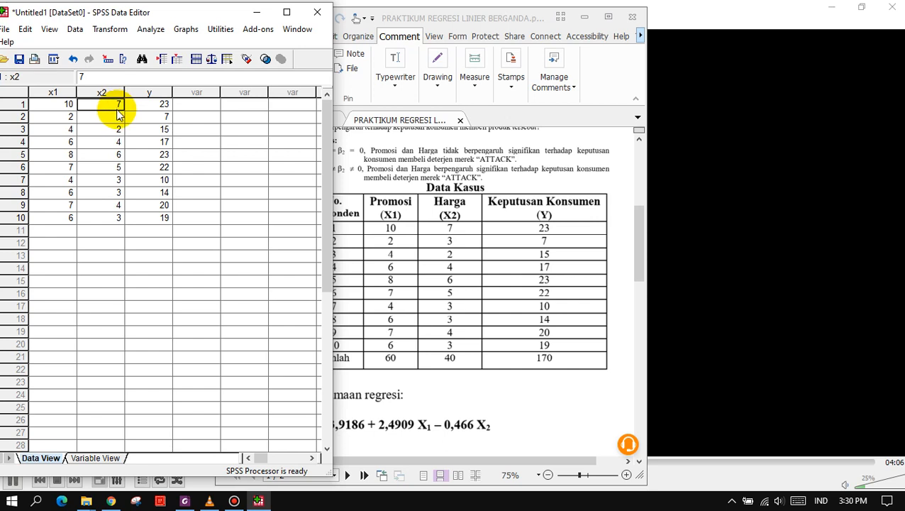
pyautogui.moveTo(117, 111); pyautogui.dragTo(125, 219)
pyautogui.moveTo(172, 106); pyautogui.dragTo(170, 161)
pyautogui.moveTo(169, 162); pyautogui.dragTo(187, 236)
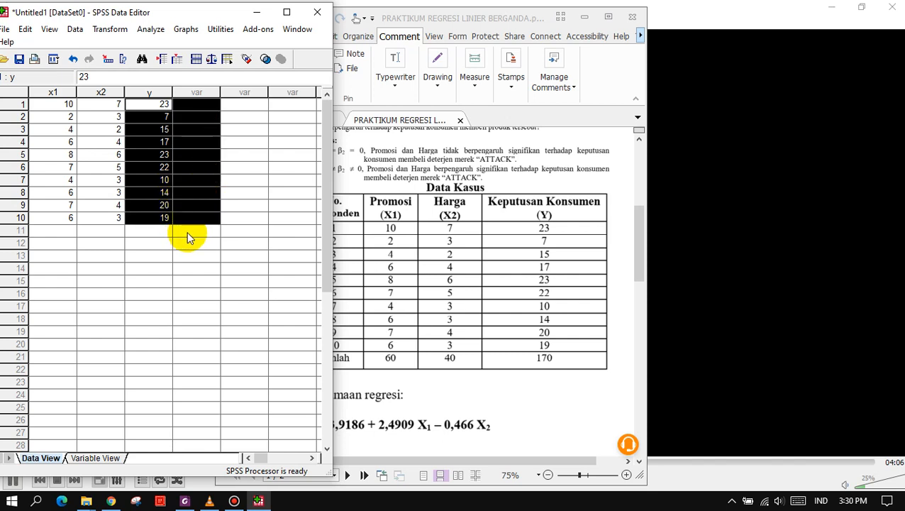
pyautogui.click(165, 272)
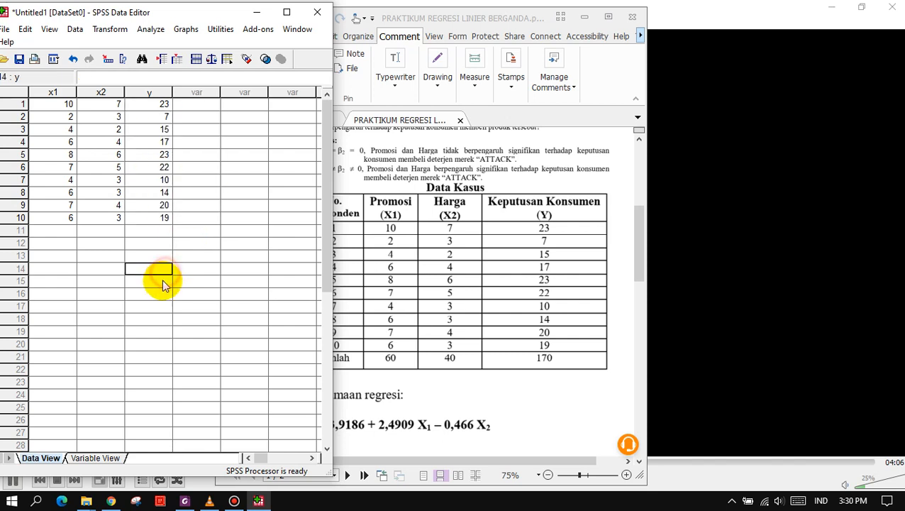
# - Maximize the PDF and SPSS Data Editor windows, review the PDF's case table again and return to SPSS
pyautogui.click(580, 133)
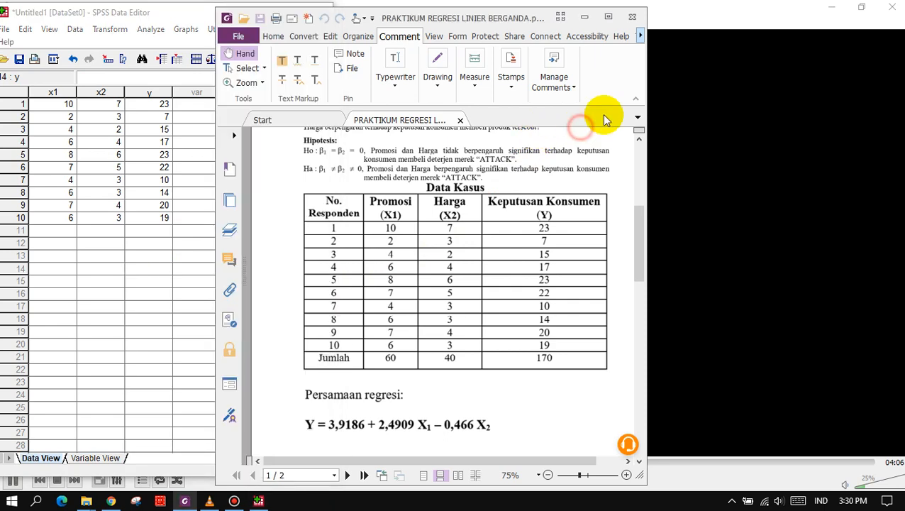
pyautogui.click(610, 20)
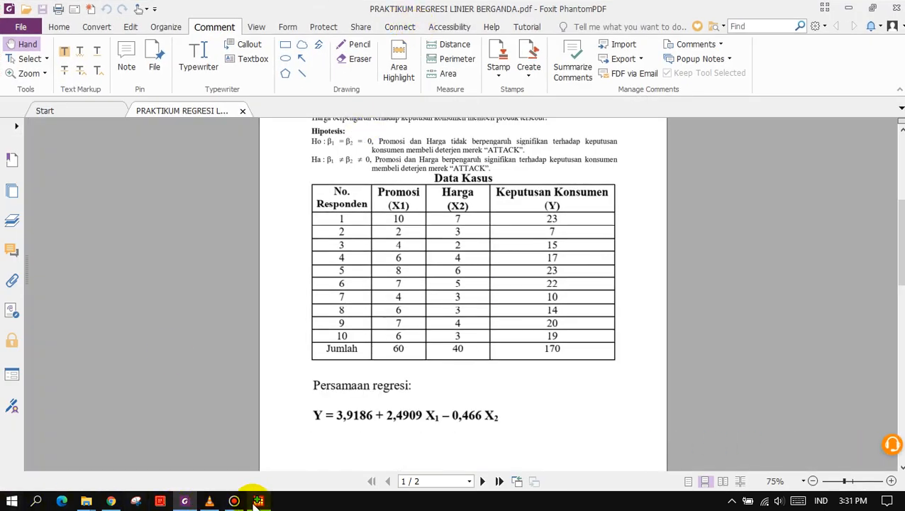
pyautogui.click(258, 501)
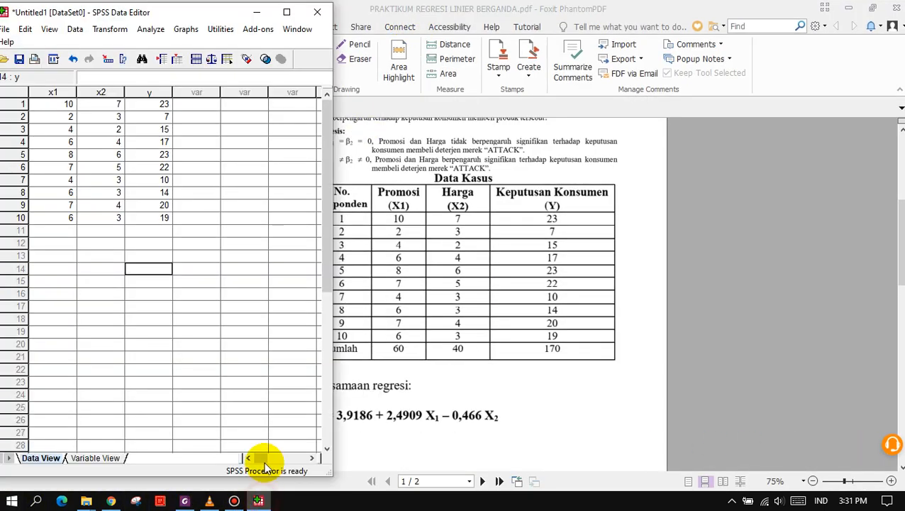
pyautogui.click(286, 13)
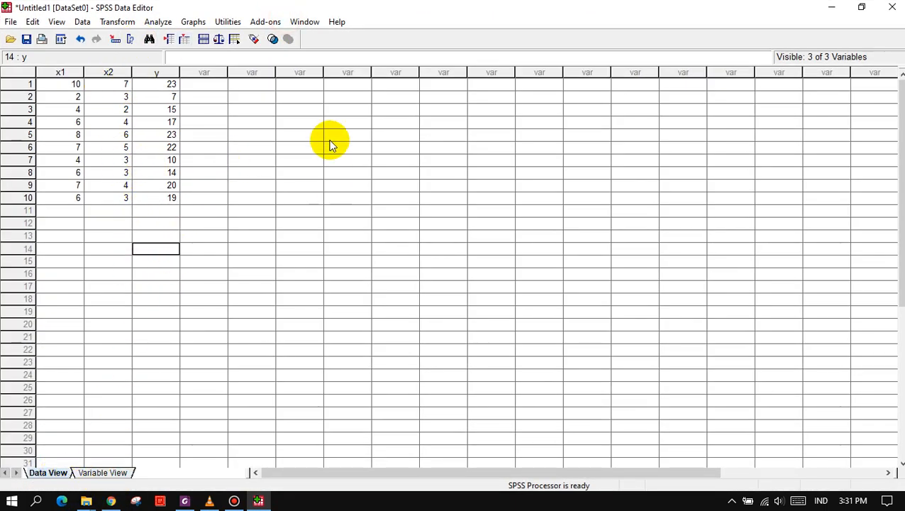
pyautogui.click(184, 501)
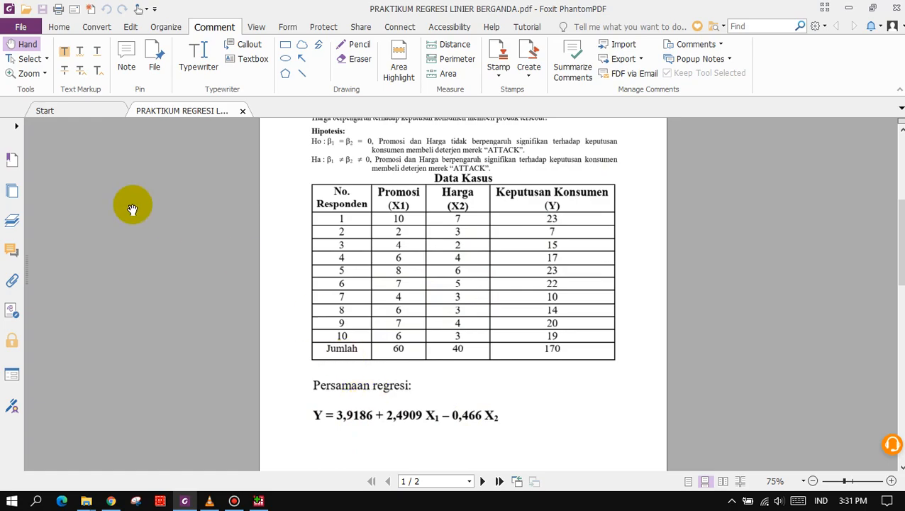
pyautogui.click(259, 501)
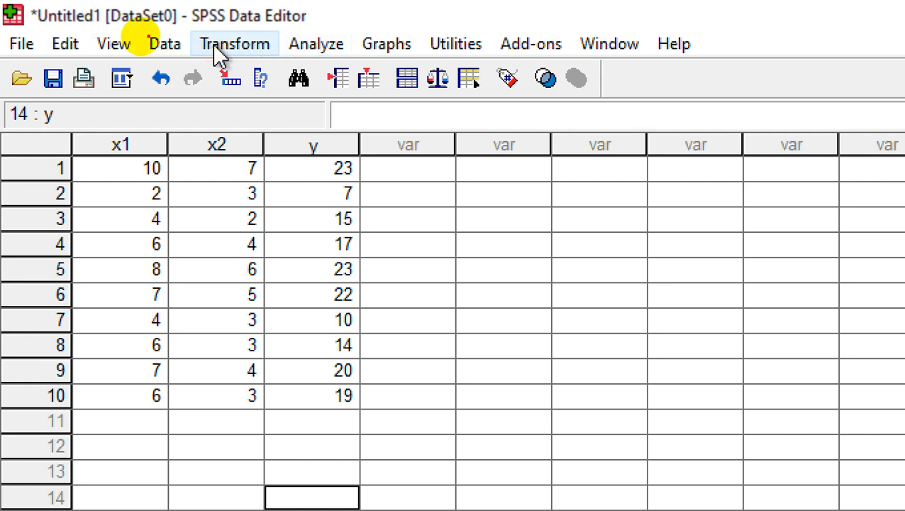
pyautogui.moveTo(7, 32)
pyautogui.mouseDown()
pyautogui.moveTo(284, 15)
pyautogui.moveTo(653, 18)
pyautogui.moveTo(731, 60)
pyautogui.moveTo(10, 62)
pyautogui.moveTo(7, 32)
pyautogui.moveTo(10, 69)
pyautogui.moveTo(42, 67)
pyautogui.mouseUp()
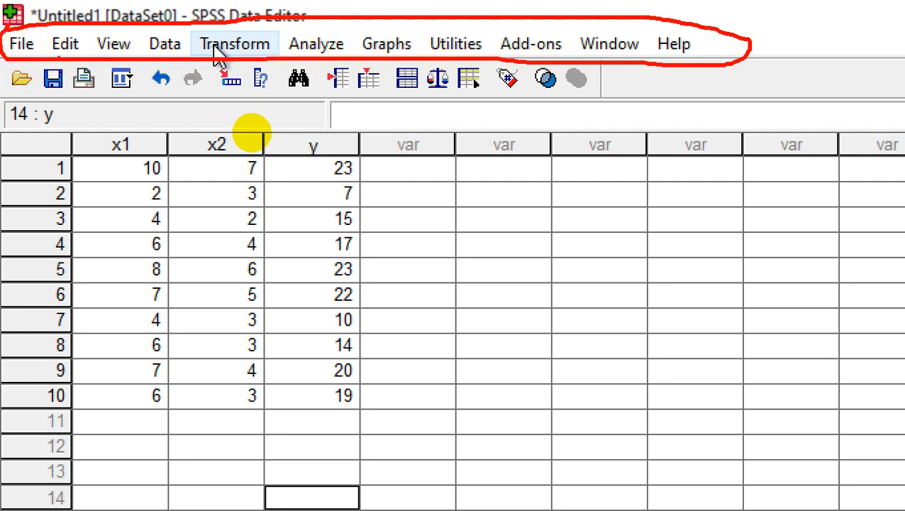
pyautogui.press('Escape')
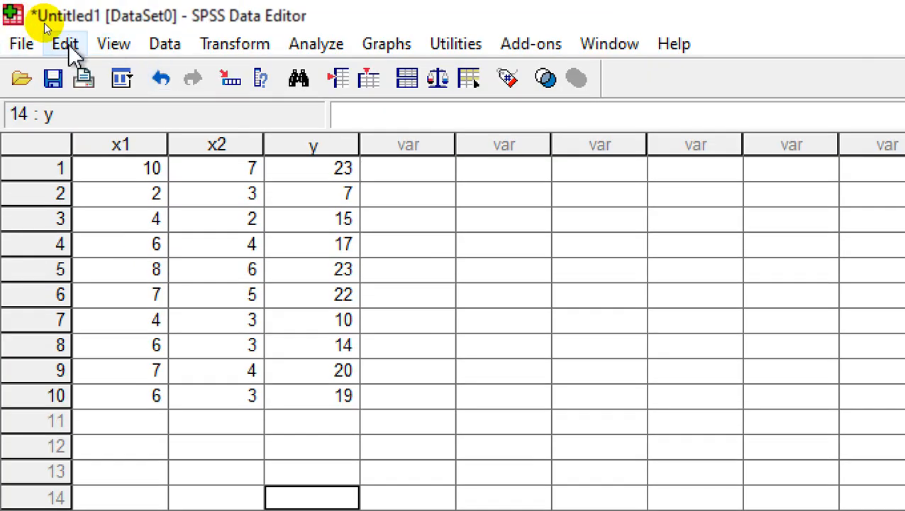
pyautogui.click(310, 50)
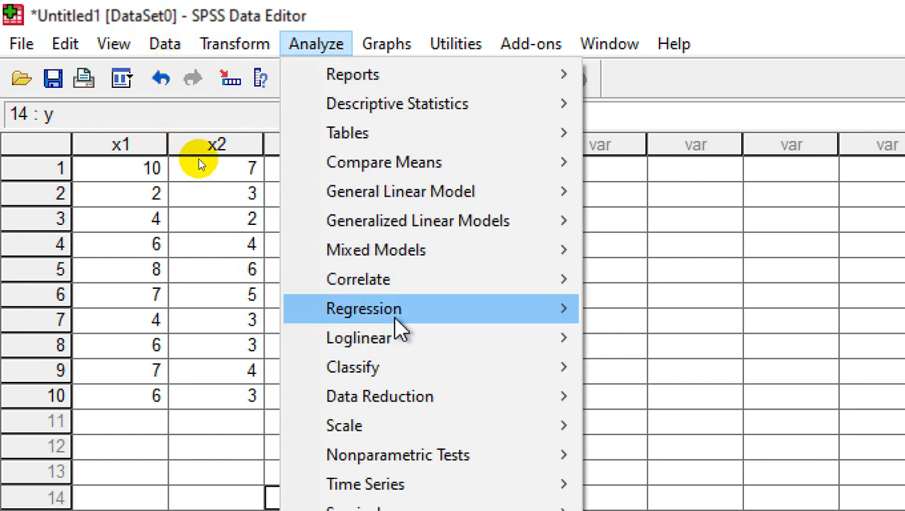
pyautogui.moveTo(502, 328)
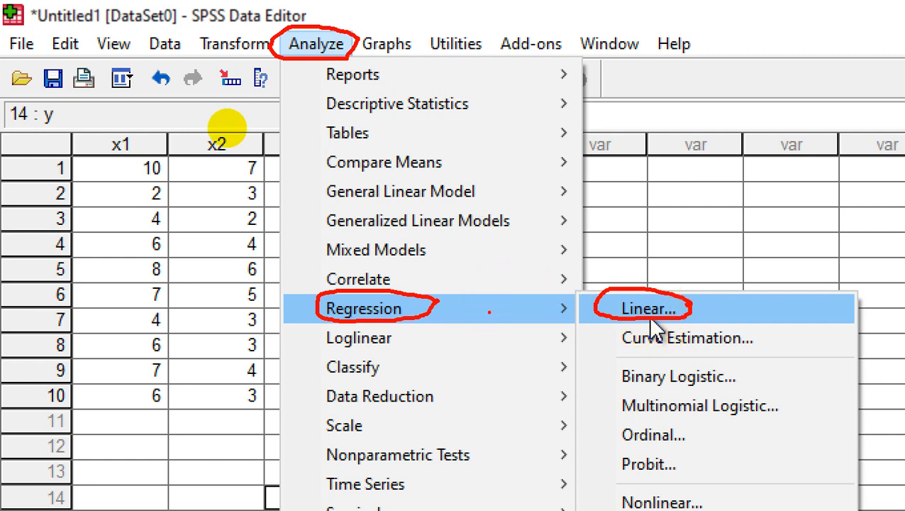
pyautogui.press('Escape')
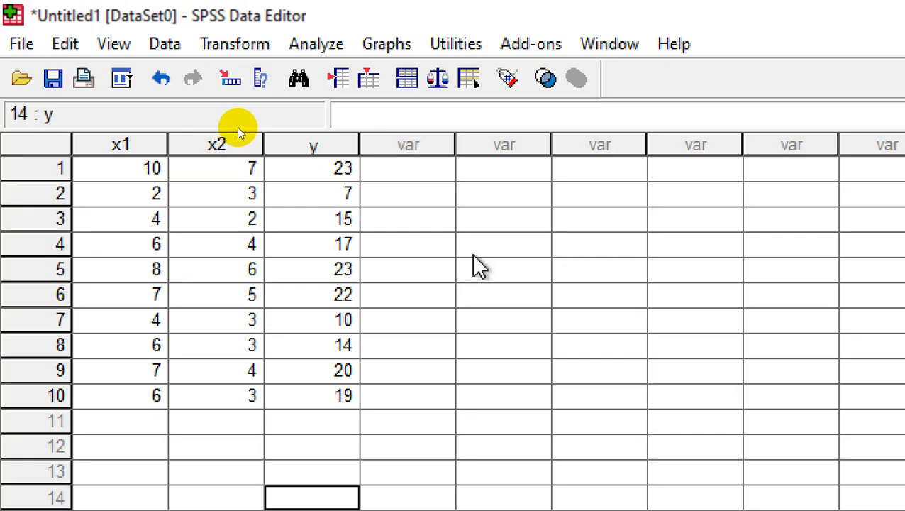
# - Start a Linear Regression analysis and assign keputusan [y] as the dependent variable
pyautogui.click(338, 42)
pyautogui.moveTo(465, 318)
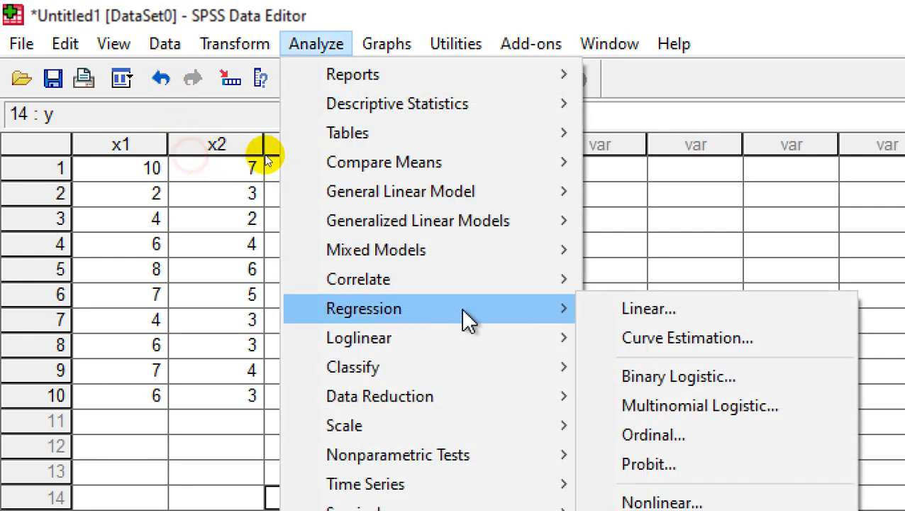
pyautogui.click(624, 323)
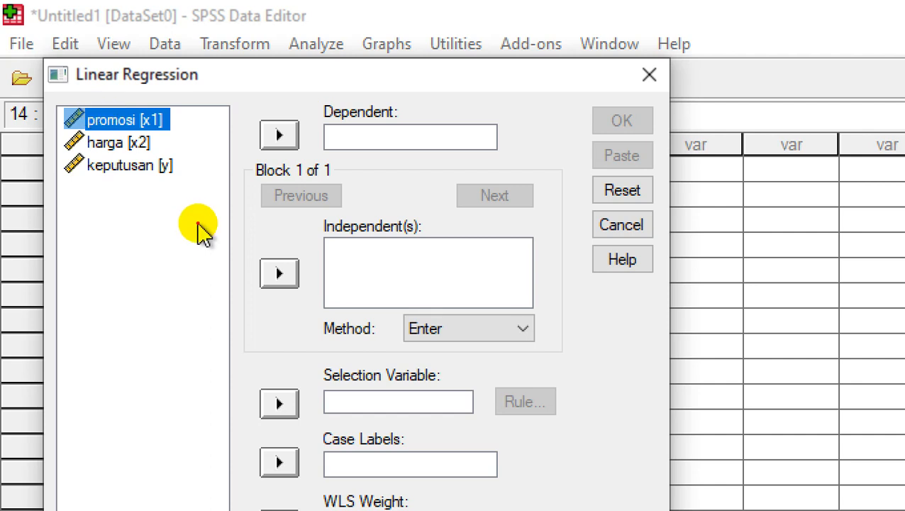
pyautogui.moveTo(423, 220)
pyautogui.mouseDown()
pyautogui.moveTo(359, 211)
pyautogui.moveTo(317, 226)
pyautogui.moveTo(415, 242)
pyautogui.moveTo(430, 218)
pyautogui.moveTo(412, 207)
pyautogui.mouseUp()
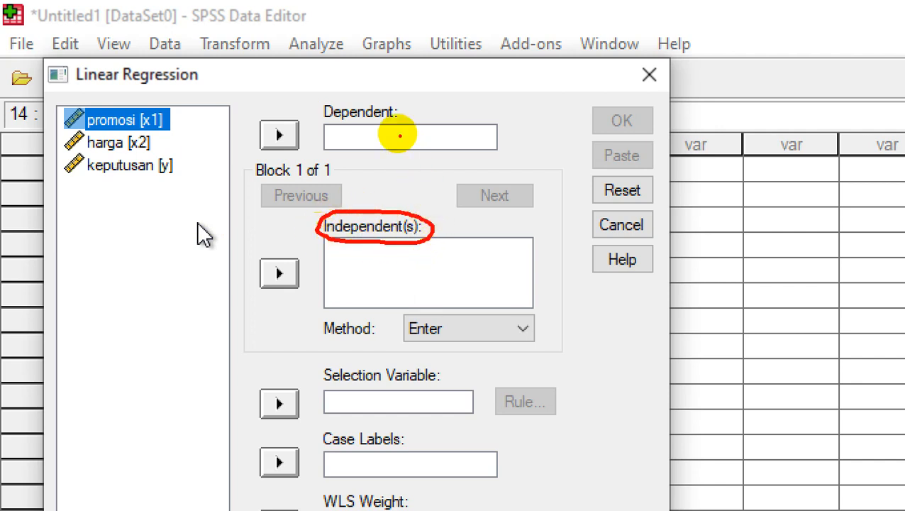
pyautogui.moveTo(405, 106)
pyautogui.mouseDown()
pyautogui.moveTo(350, 95)
pyautogui.moveTo(319, 115)
pyautogui.moveTo(363, 128)
pyautogui.moveTo(414, 105)
pyautogui.mouseUp()
pyautogui.click(331, 172)
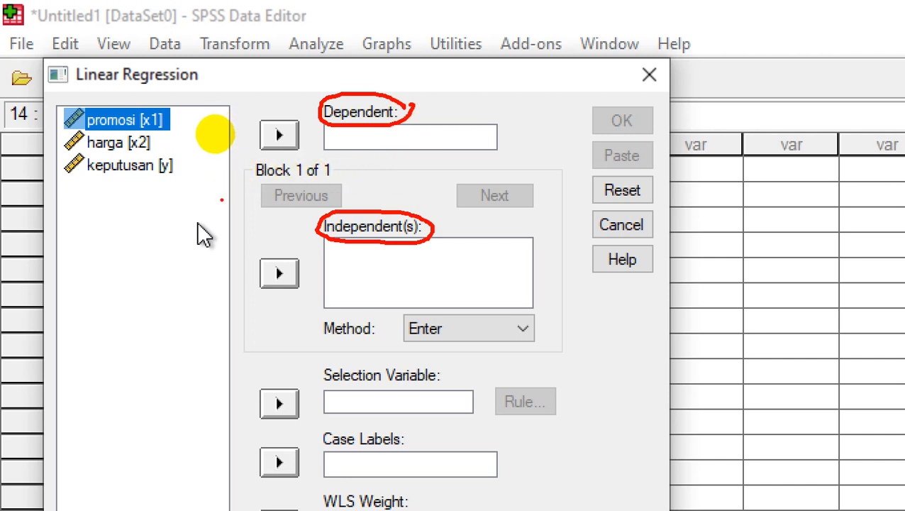
pyautogui.press('Escape')
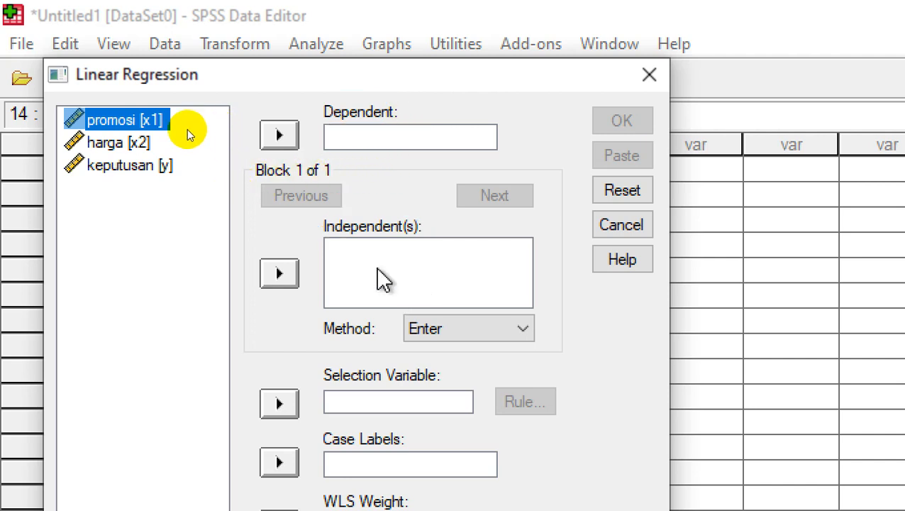
pyautogui.click(162, 170)
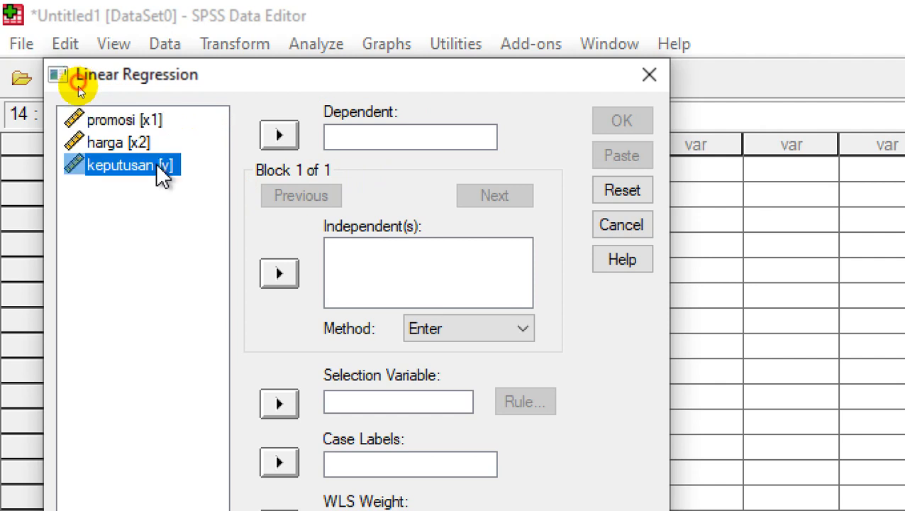
pyautogui.click(279, 136)
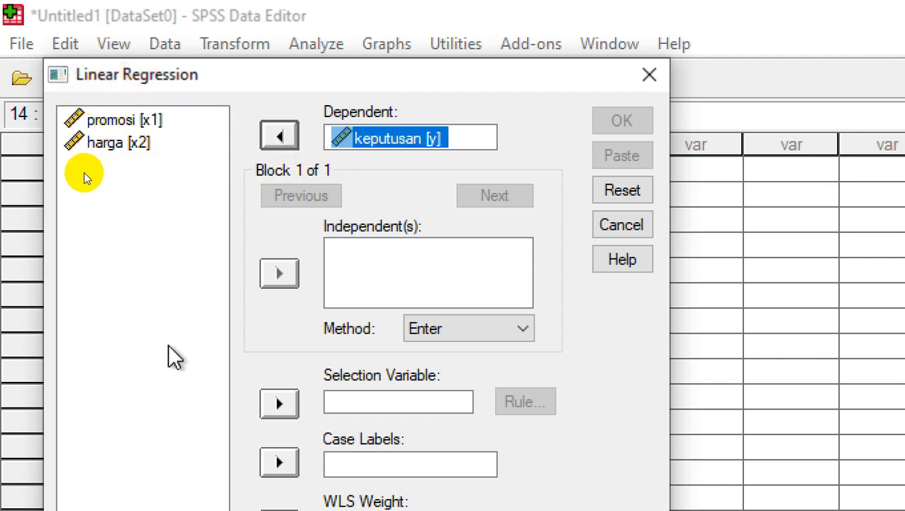
# - Assign promosi [x1] and harga [x2] together as the independent variables of the linear regression
pyautogui.click(156, 122)
pyautogui.keyDown('shift'); pyautogui.click(137, 144); pyautogui.keyUp('shift')
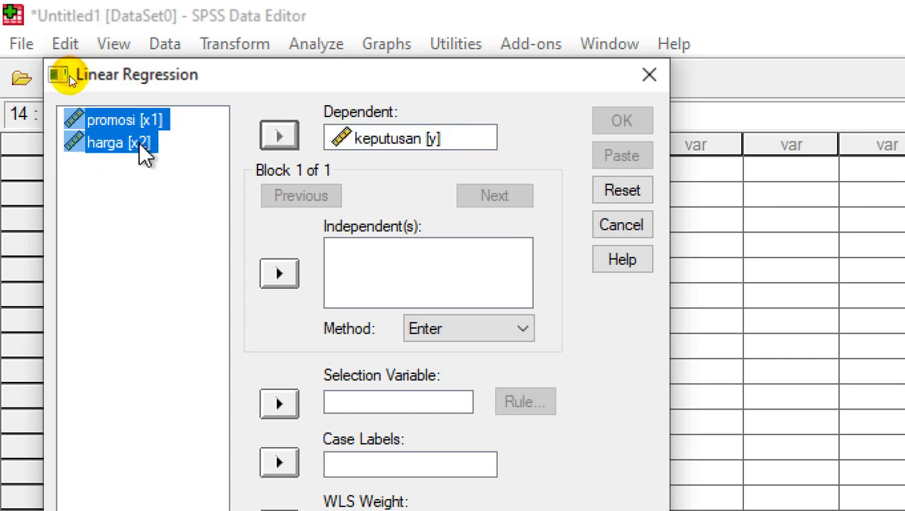
pyautogui.click(278, 275)
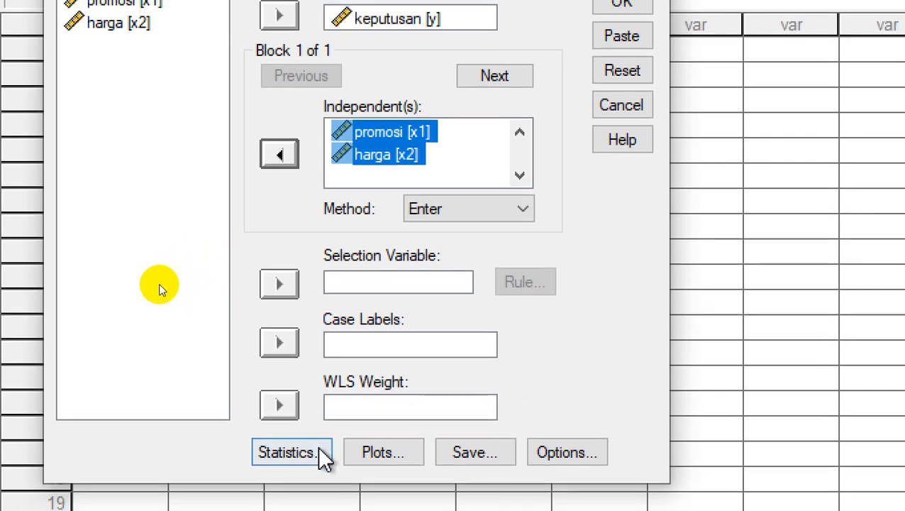
# - Add Descriptives to the regression statistics and run the linear regression
pyautogui.click(319, 449)
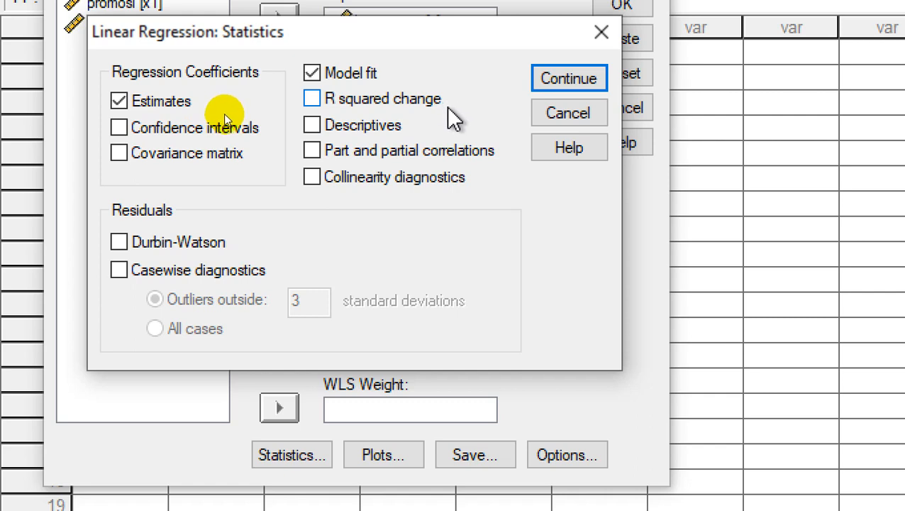
pyautogui.click(319, 124)
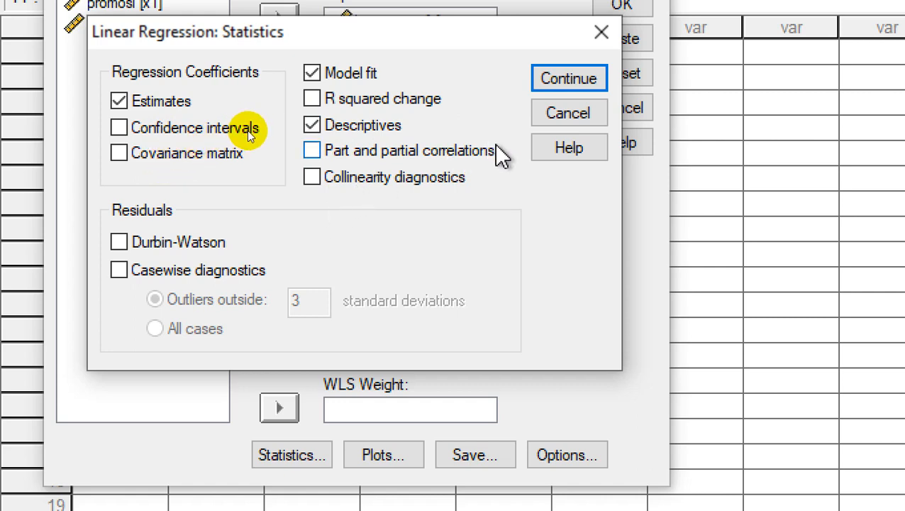
pyautogui.click(560, 84)
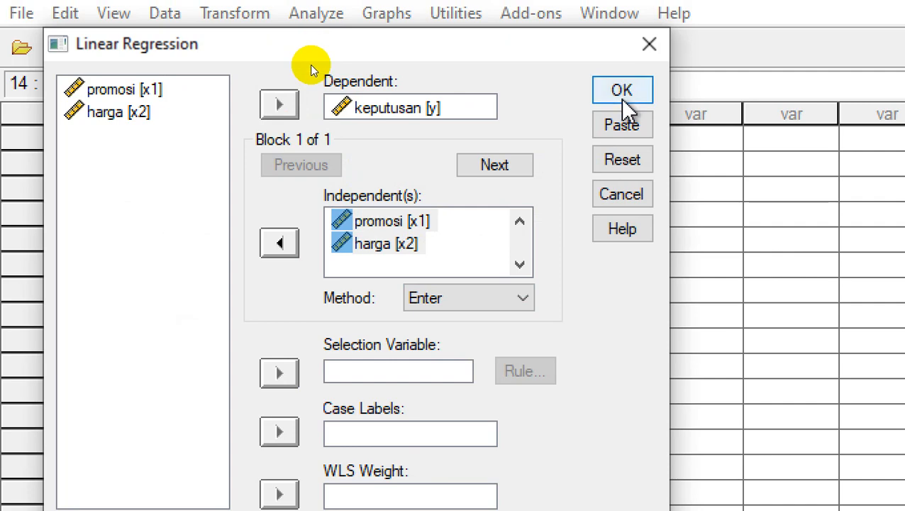
pyautogui.click(623, 91)
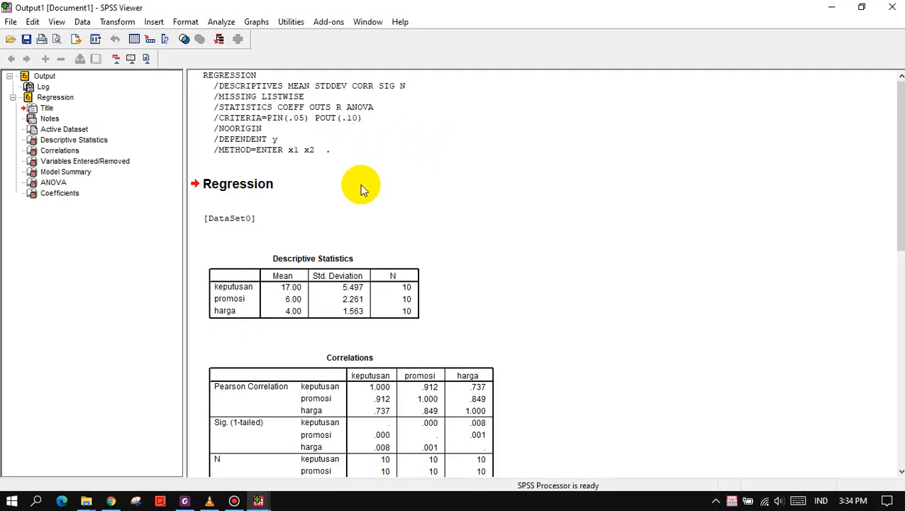
# - Examine the regression output from Descriptive Statistics and Correlations through Model Summary and ANOVA to the Coefficients table
pyautogui.scroll(-3, 376, 222)
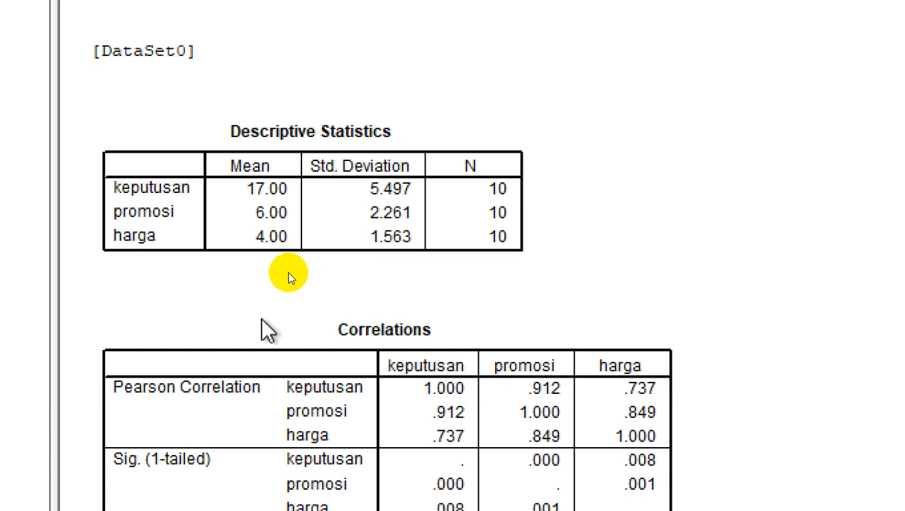
pyautogui.scroll(-3, 261, 323)
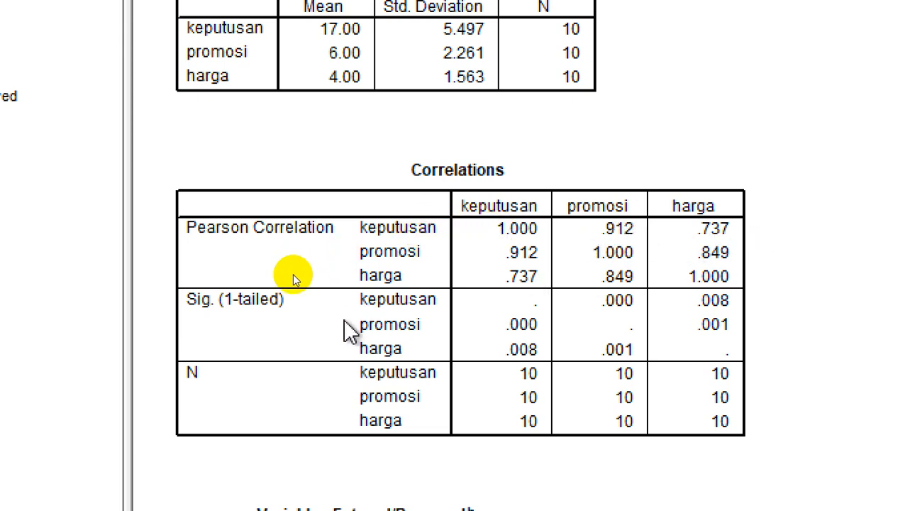
pyautogui.scroll(-5, 294, 280)
pyautogui.scroll(-5, 295, 280)
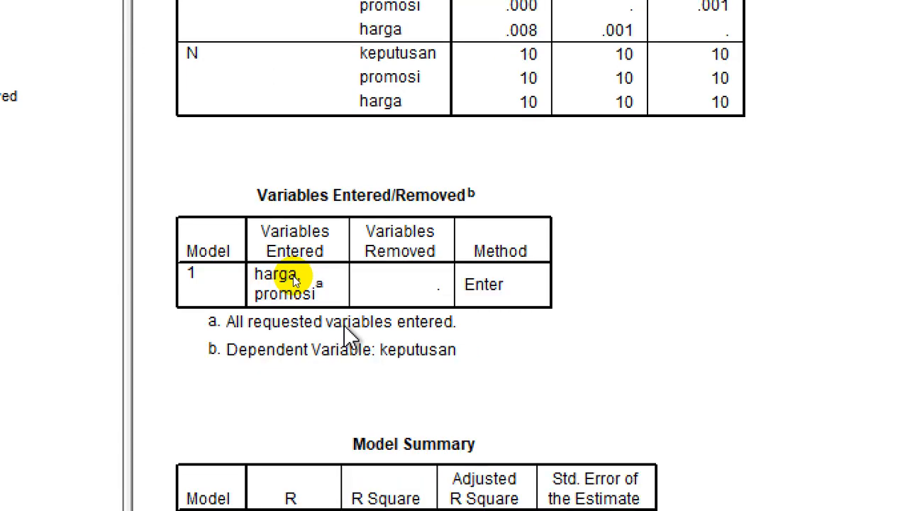
pyautogui.scroll(-5, 295, 281)
pyautogui.scroll(-5, 294, 280)
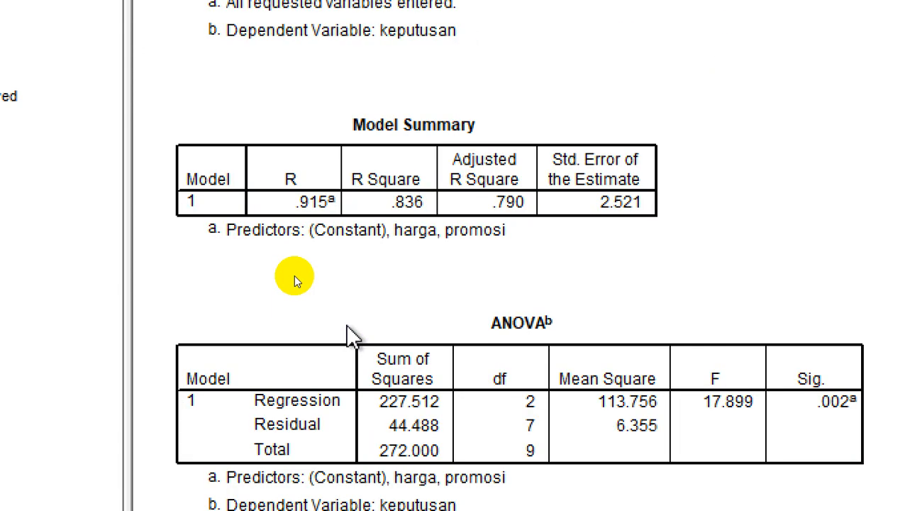
pyautogui.scroll(-3, 296, 279)
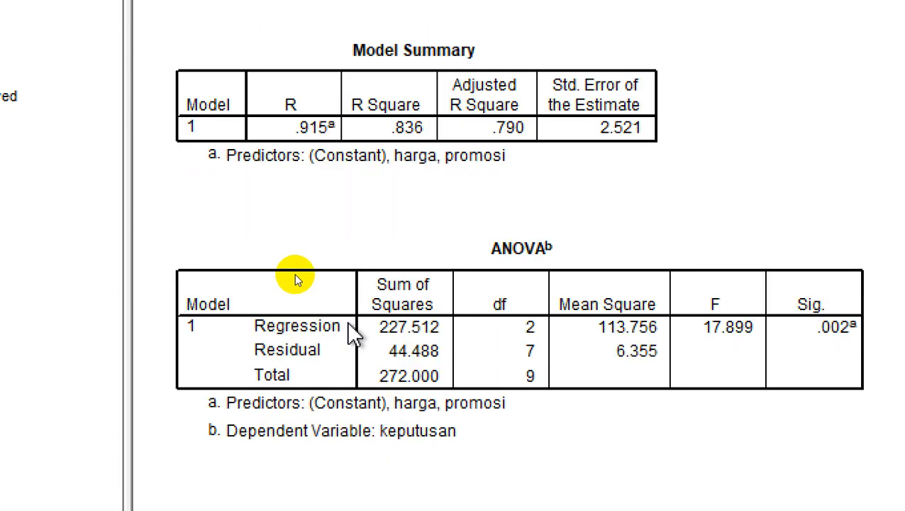
pyautogui.scroll(20, 296, 279)
pyautogui.scroll(-20, 296, 275)
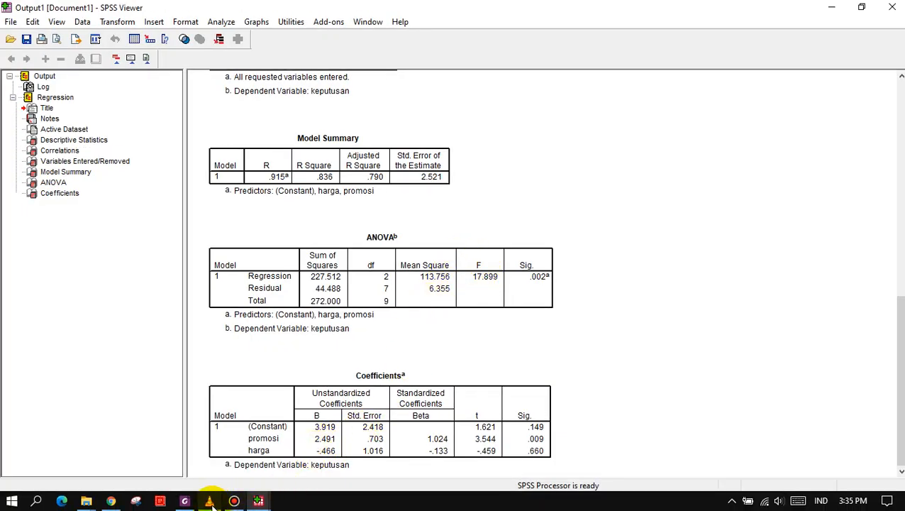
# - Return to the Data Editor, add Collinearity diagnostics to the linear regression's statistics and run it again
pyautogui.moveTo(256, 504)
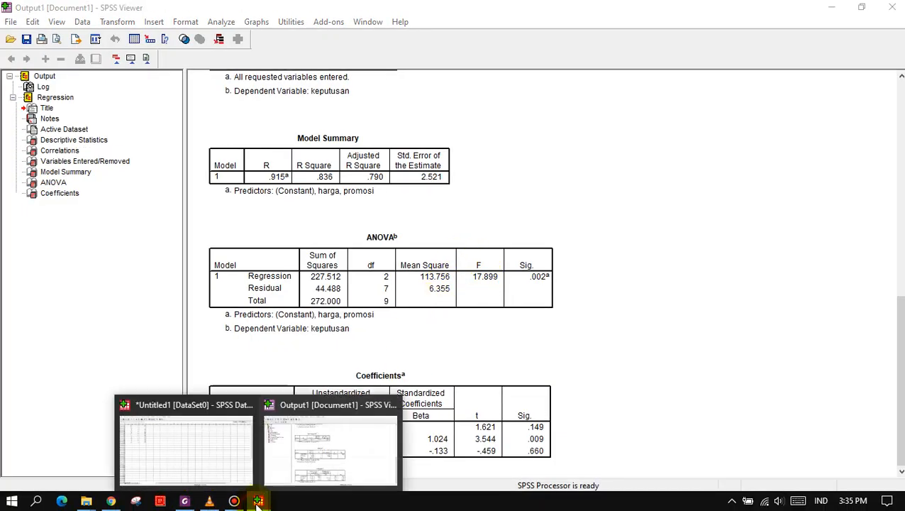
pyautogui.click(226, 459)
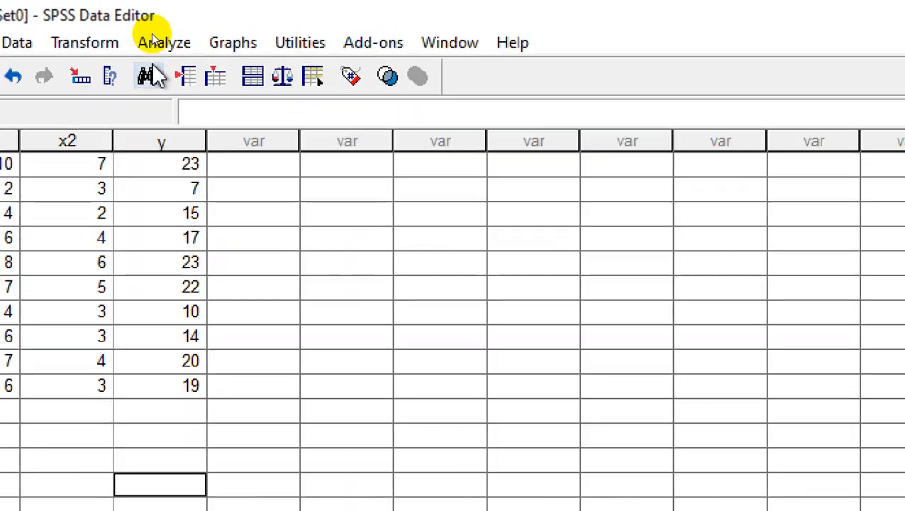
pyautogui.click(157, 21)
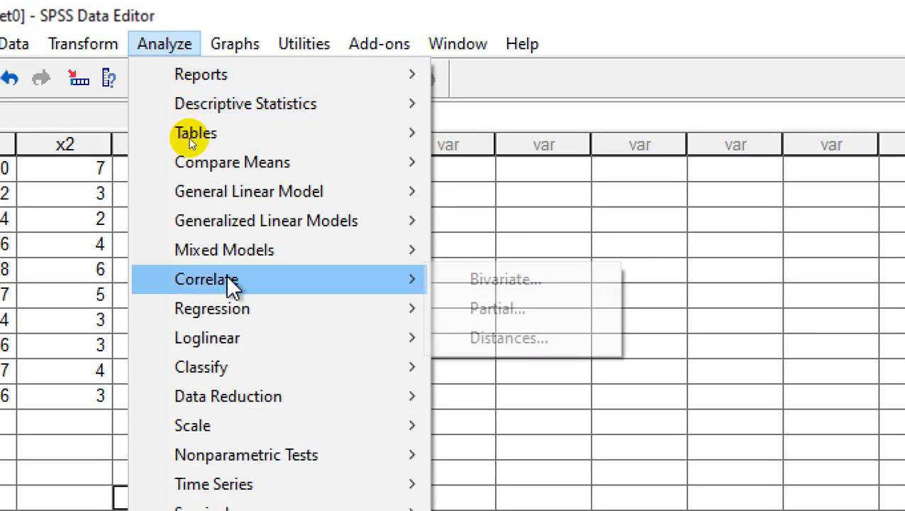
pyautogui.moveTo(307, 313)
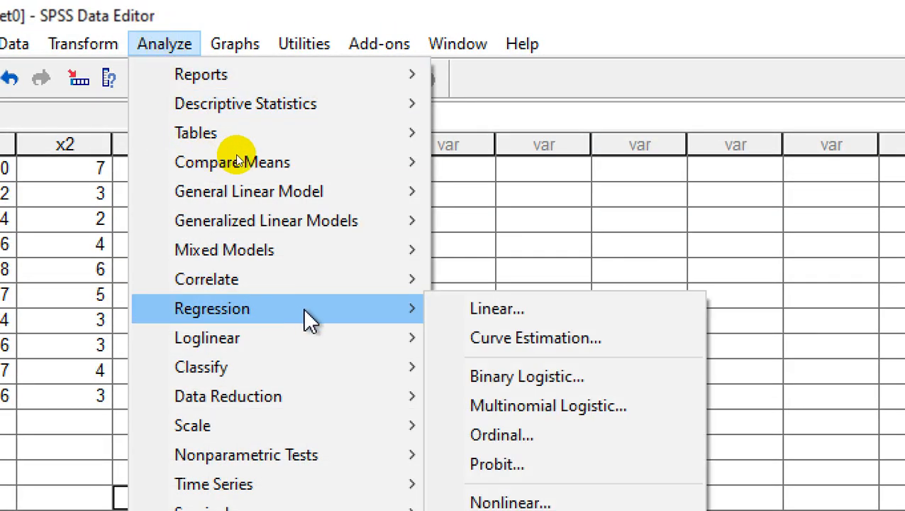
pyautogui.click(458, 315)
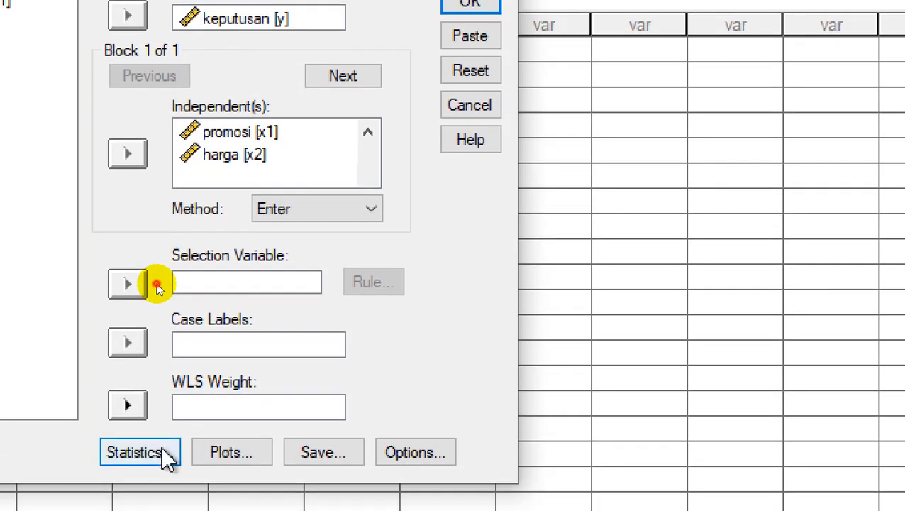
pyautogui.click(162, 451)
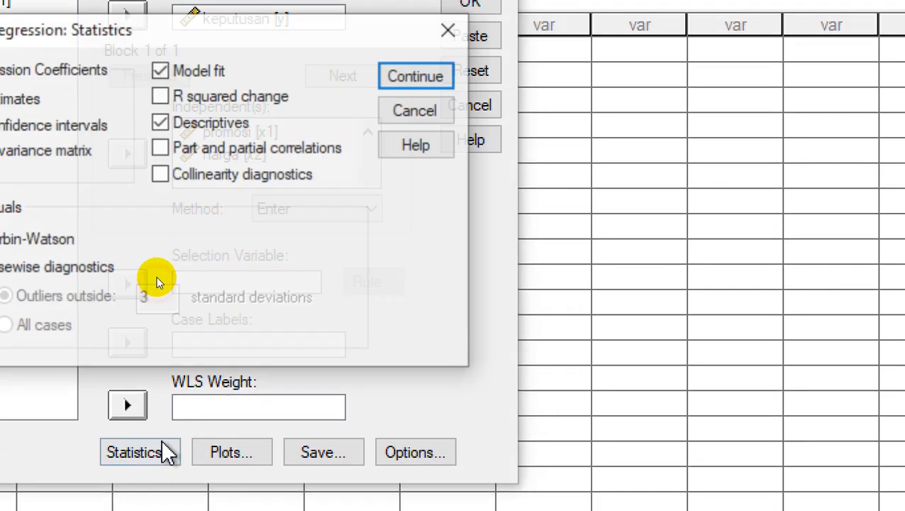
pyautogui.click(161, 175)
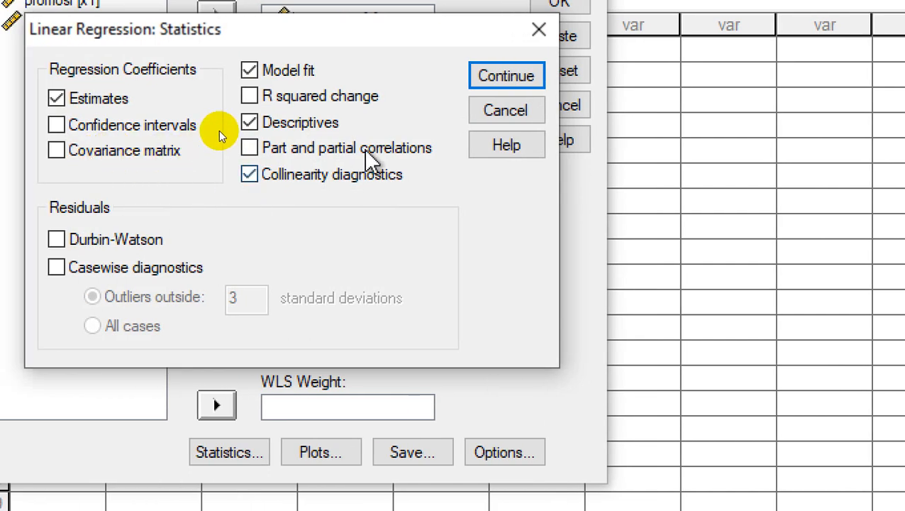
pyautogui.click(490, 79)
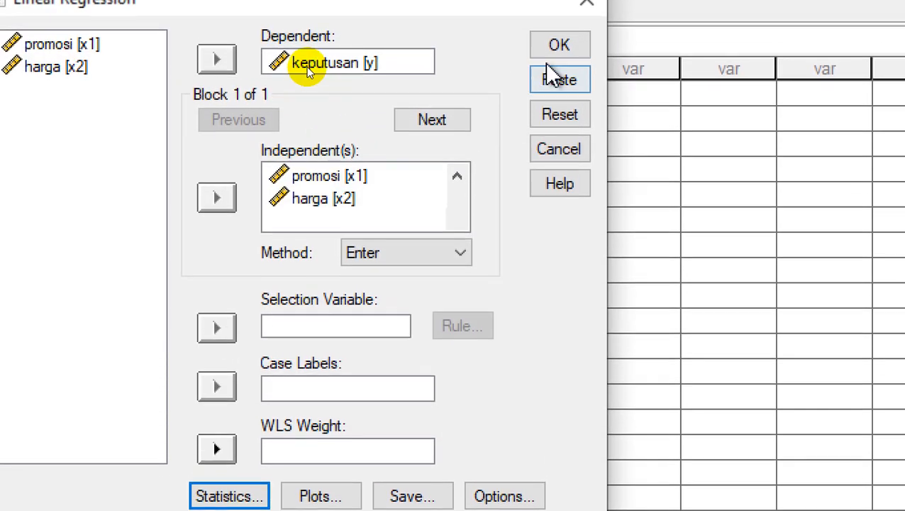
pyautogui.click(557, 16)
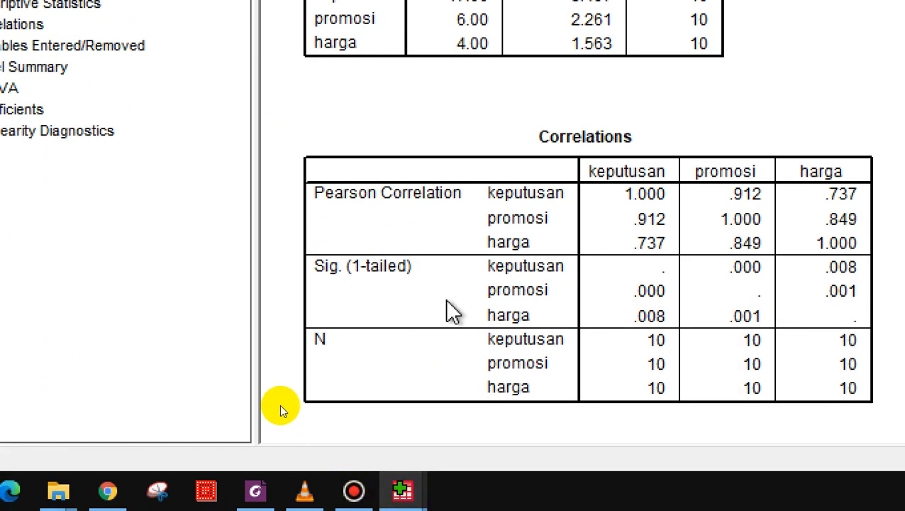
# - Examine the second regression output from Correlations through Model Summary, ANOVA and Coefficients to the Collinearity Diagnostics table
pyautogui.scroll(-10, 280, 405)
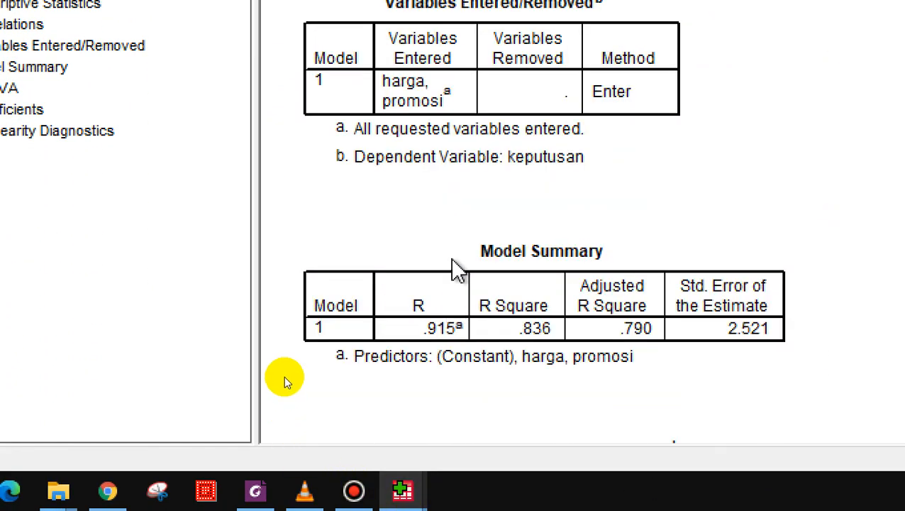
pyautogui.scroll(-8, 284, 408)
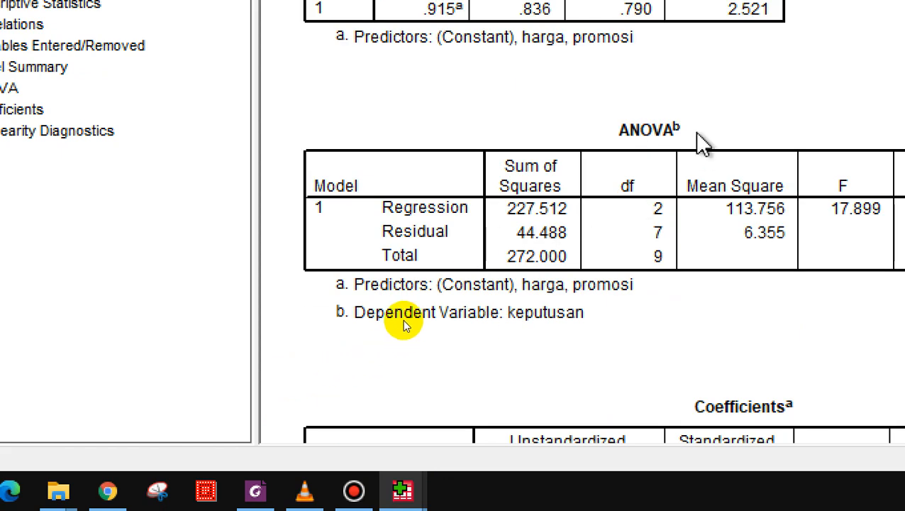
pyautogui.scroll(-8, 393, 358)
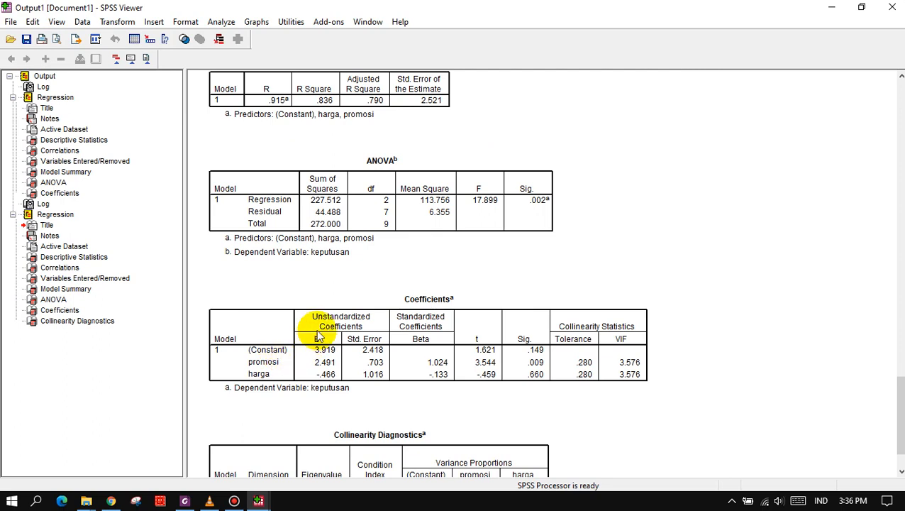
pyautogui.scroll(-2, 348, 356)
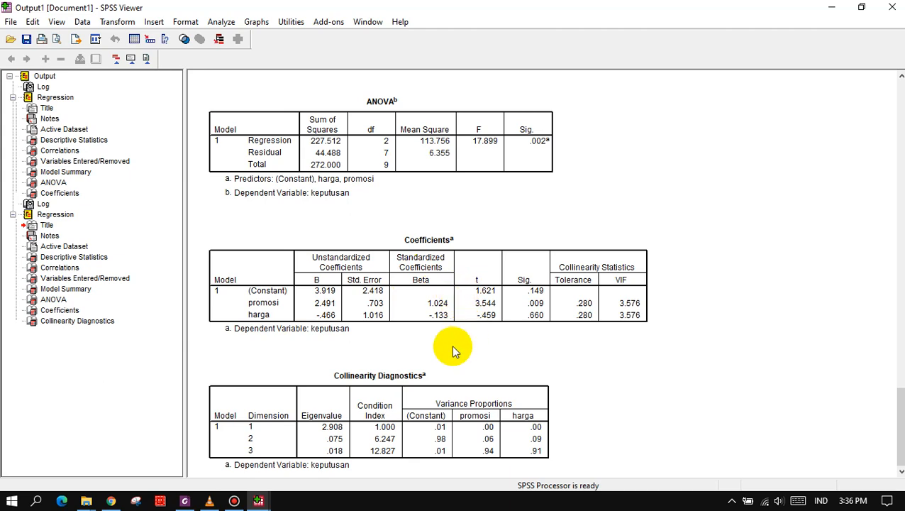
# - Restore the output viewer to a smaller window, dock it on one side and widen it to show the Collinearity Statistics columns
pyautogui.click(863, 10)
pyautogui.moveTo(744, 25); pyautogui.dragTo(277, 21)
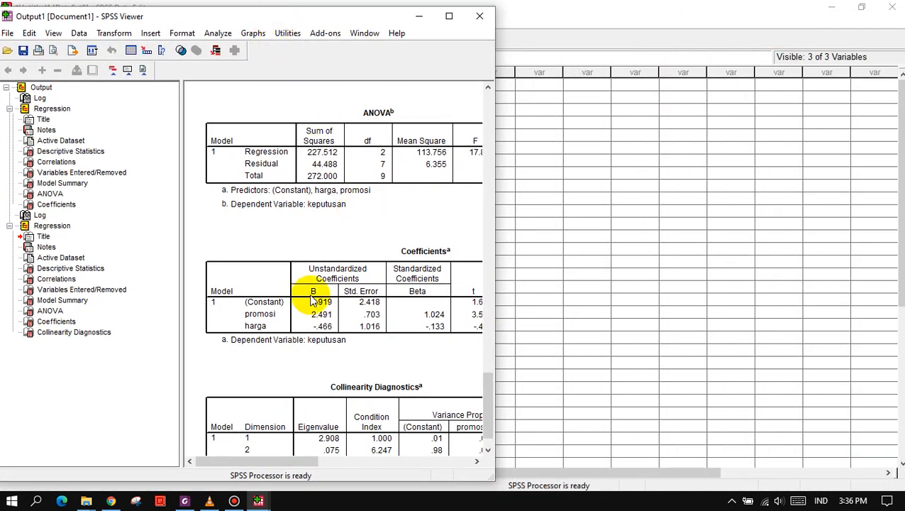
pyautogui.moveTo(217, 460); pyautogui.dragTo(251, 448)
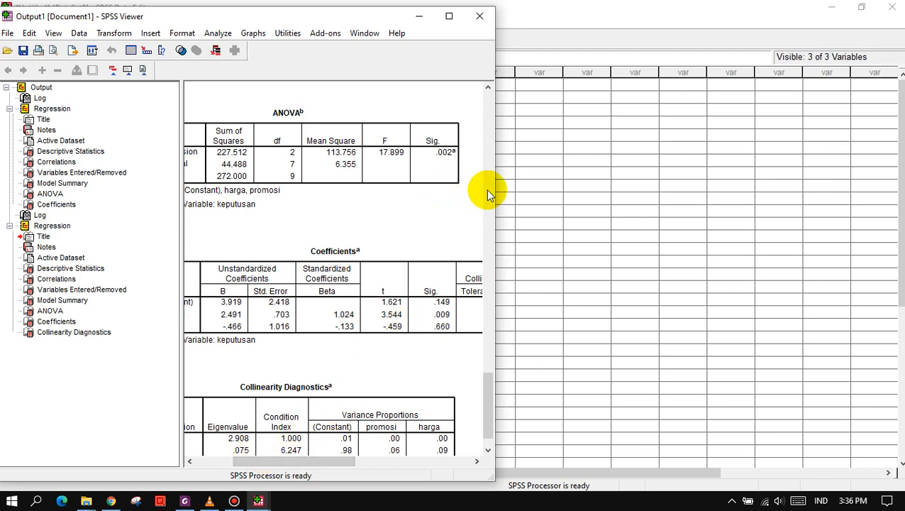
pyautogui.moveTo(497, 190); pyautogui.dragTo(560, 190)
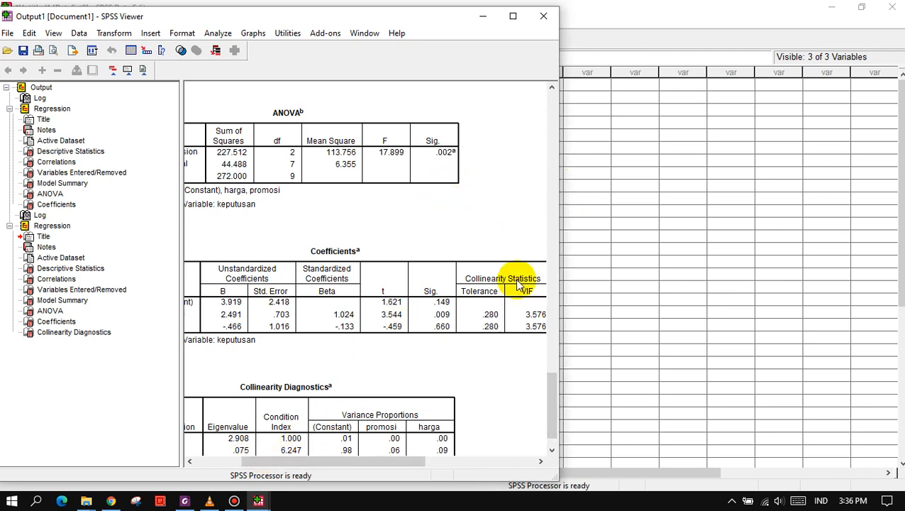
# - Switch to PRAKTIKUM REGRESI LINIER BERGANDA.pdf in Foxit PhantomPDF, show Persamaan regresi and place its window beside the SPSS output
pyautogui.click(186, 501)
pyautogui.scroll(-2, 353, 398)
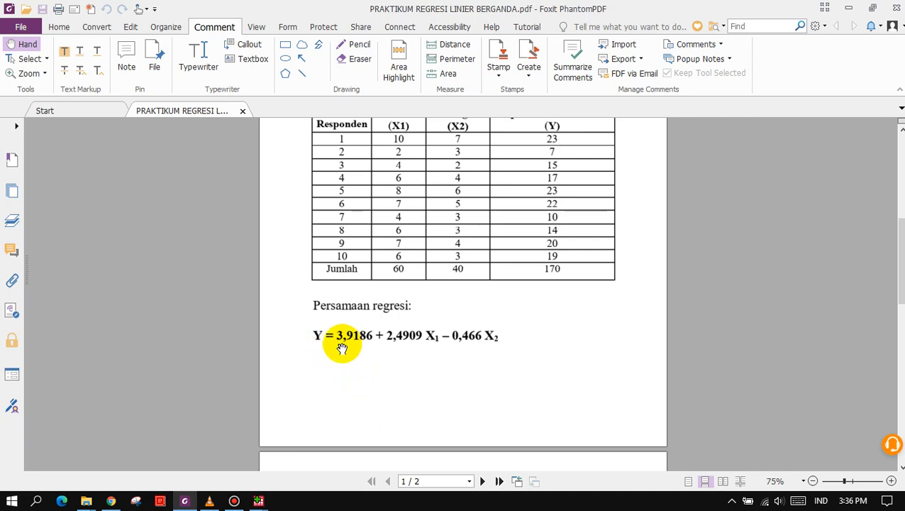
pyautogui.click(872, 7)
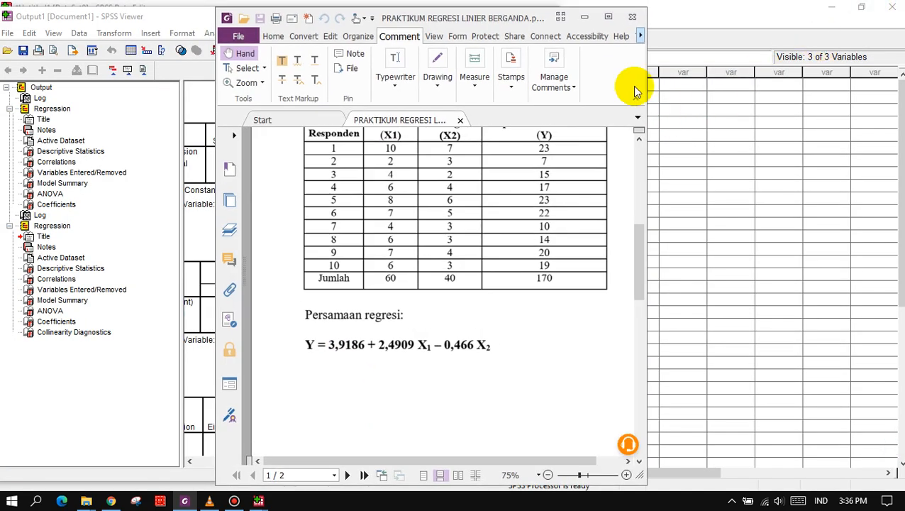
pyautogui.moveTo(506, 22); pyautogui.dragTo(805, 14)
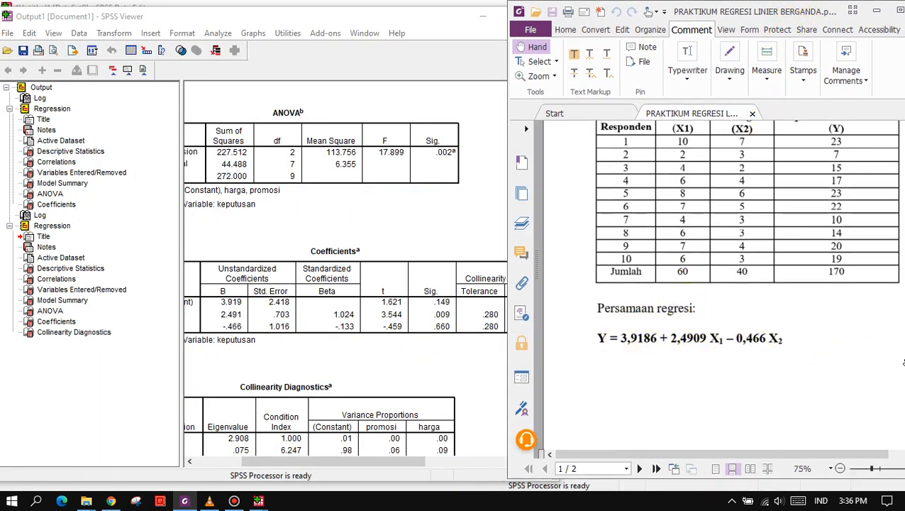
# - Compare the unstandardized B coefficients with the PDF's regression equation, linking each to its term with temporary pen marks, and clear the marks
pyautogui.moveTo(806, 327)
pyautogui.mouseDown()
pyautogui.moveTo(698, 287)
pyautogui.moveTo(576, 298)
pyautogui.moveTo(632, 360)
pyautogui.moveTo(799, 339)
pyautogui.moveTo(817, 328)
pyautogui.mouseUp()
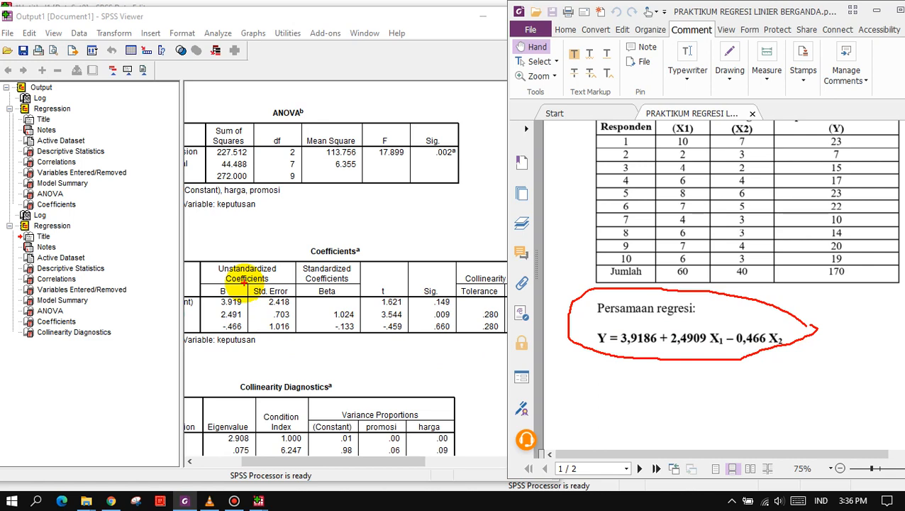
pyautogui.moveTo(247, 281)
pyautogui.mouseDown()
pyautogui.moveTo(293, 271)
pyautogui.moveTo(273, 253)
pyautogui.moveTo(222, 252)
pyautogui.moveTo(199, 269)
pyautogui.moveTo(201, 333)
pyautogui.moveTo(227, 352)
pyautogui.moveTo(257, 312)
pyautogui.mouseUp()
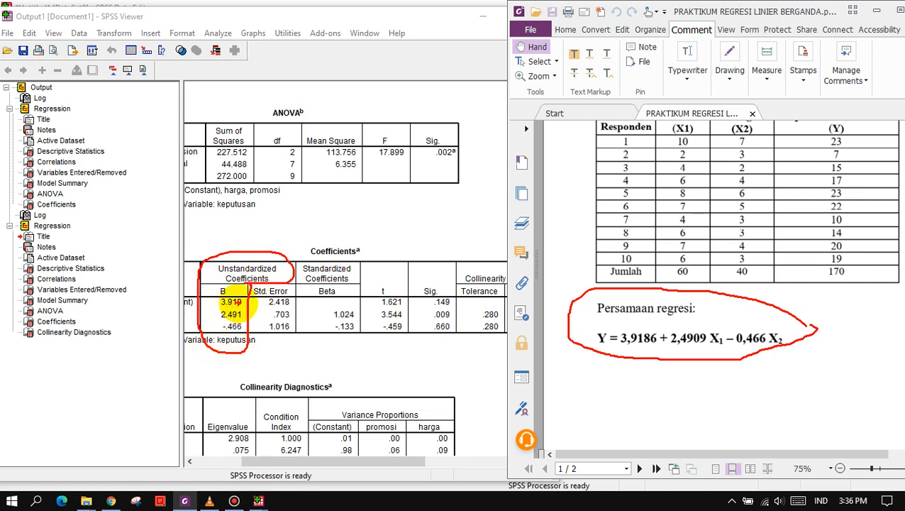
pyautogui.moveTo(243, 299)
pyautogui.mouseDown()
pyautogui.moveTo(277, 280)
pyautogui.moveTo(447, 264)
pyautogui.moveTo(579, 287)
pyautogui.moveTo(629, 319)
pyautogui.mouseUp()
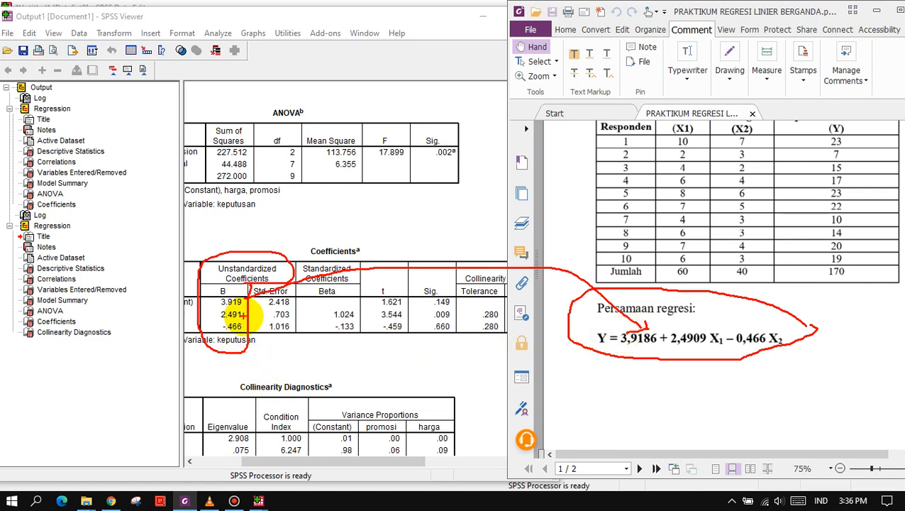
pyautogui.moveTo(242, 315)
pyautogui.mouseDown()
pyautogui.moveTo(396, 360)
pyautogui.moveTo(657, 374)
pyautogui.moveTo(697, 370)
pyautogui.moveTo(699, 354)
pyautogui.moveTo(710, 356)
pyautogui.mouseUp()
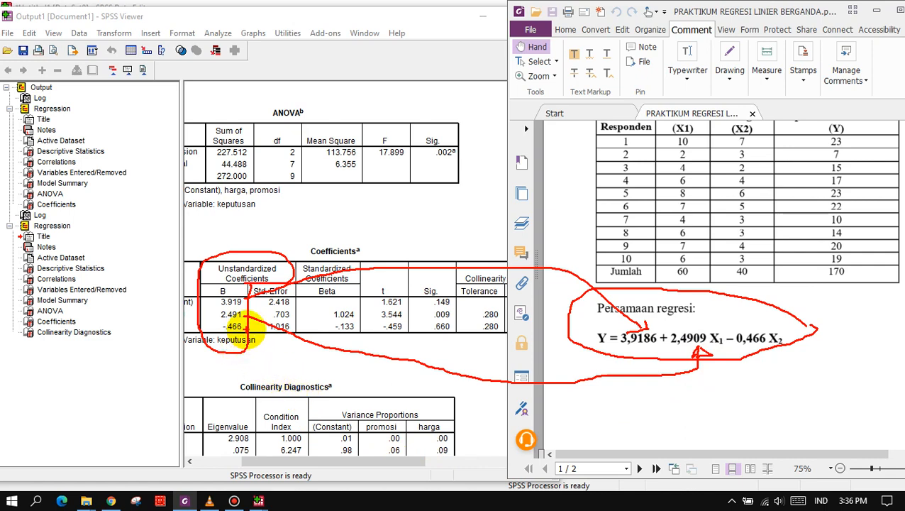
pyautogui.moveTo(250, 327)
pyautogui.mouseDown()
pyautogui.moveTo(277, 353)
pyautogui.moveTo(405, 390)
pyautogui.moveTo(523, 406)
pyautogui.moveTo(652, 401)
pyautogui.mouseUp()
pyautogui.moveTo(725, 386)
pyautogui.mouseDown()
pyautogui.moveTo(753, 355)
pyautogui.moveTo(741, 363)
pyautogui.mouseUp()
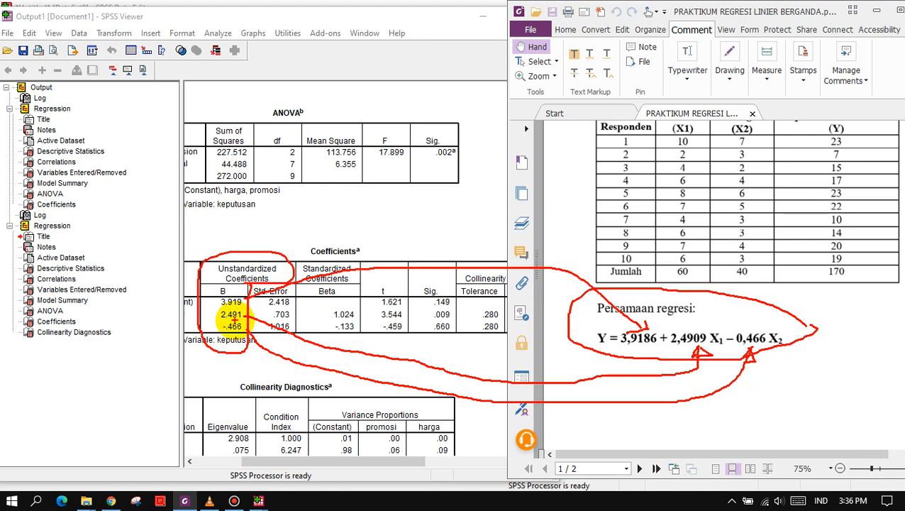
pyautogui.press('Escape')
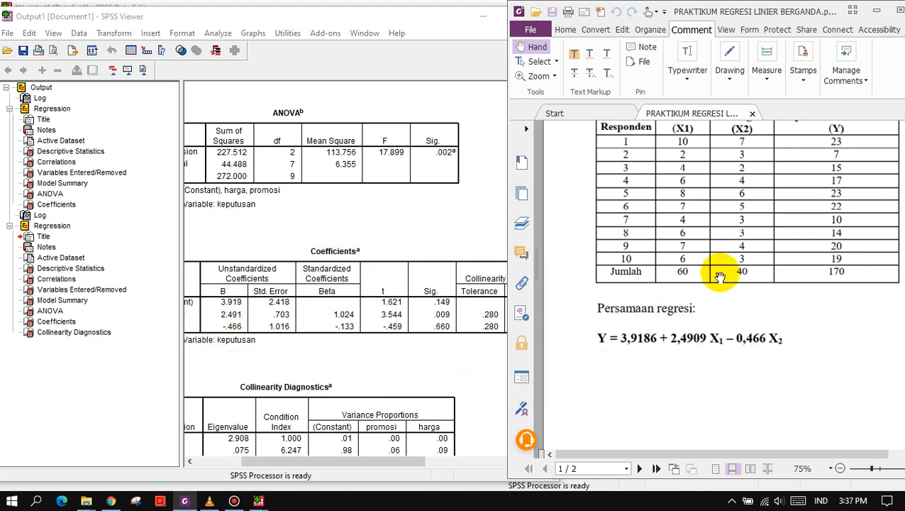
# - Review the PDF's hypotheses and the Pengujian Hipotesis section, underlining the multiple correlation (R) and determination (R²) headings with temporary marks
pyautogui.scroll(3, 718, 272)
pyautogui.scroll(1, 720, 276)
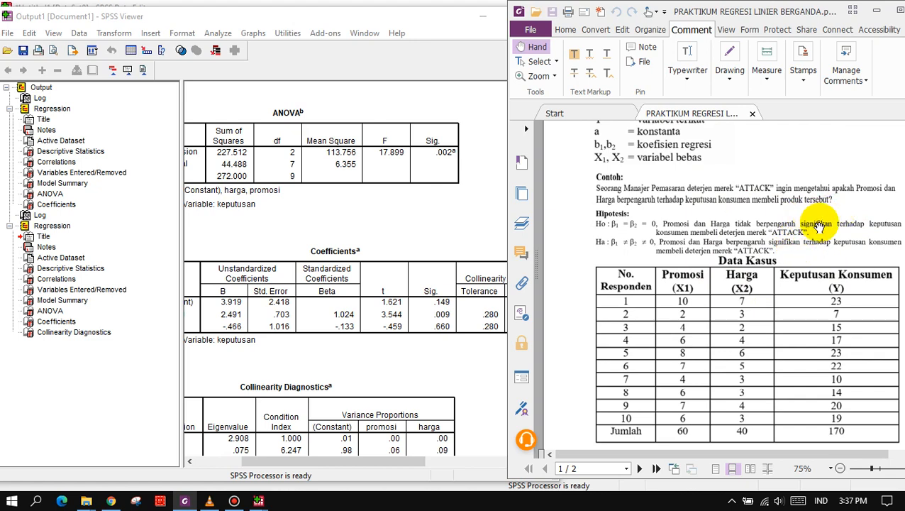
pyautogui.scroll(-10, 822, 227)
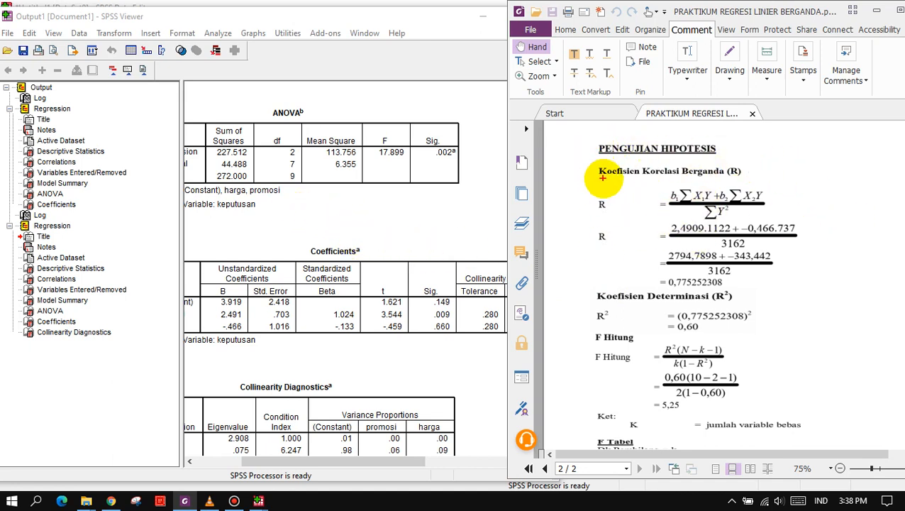
pyautogui.moveTo(603, 179); pyautogui.dragTo(755, 186)
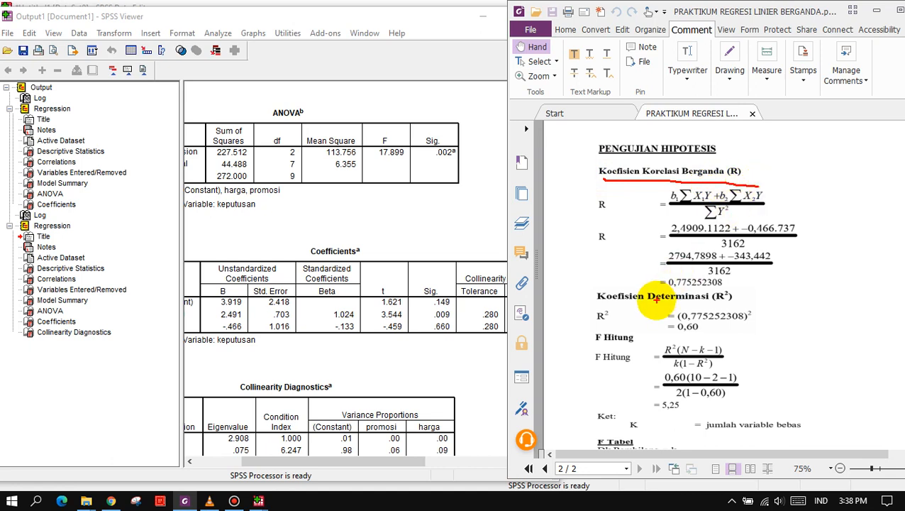
pyautogui.moveTo(643, 308); pyautogui.dragTo(747, 301)
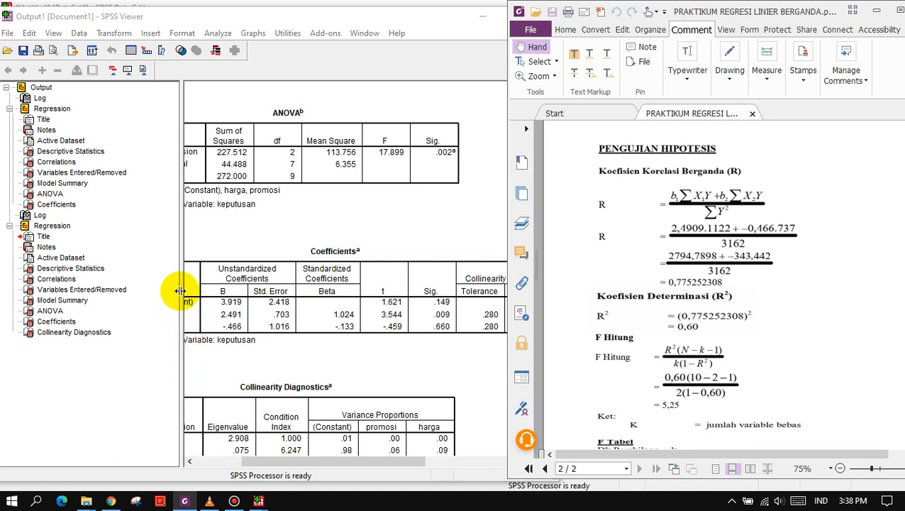
# - Narrow the SPSS output outline and bring the full Model Summary and ANOVA tables into view
pyautogui.moveTo(180, 291); pyautogui.dragTo(124, 298)
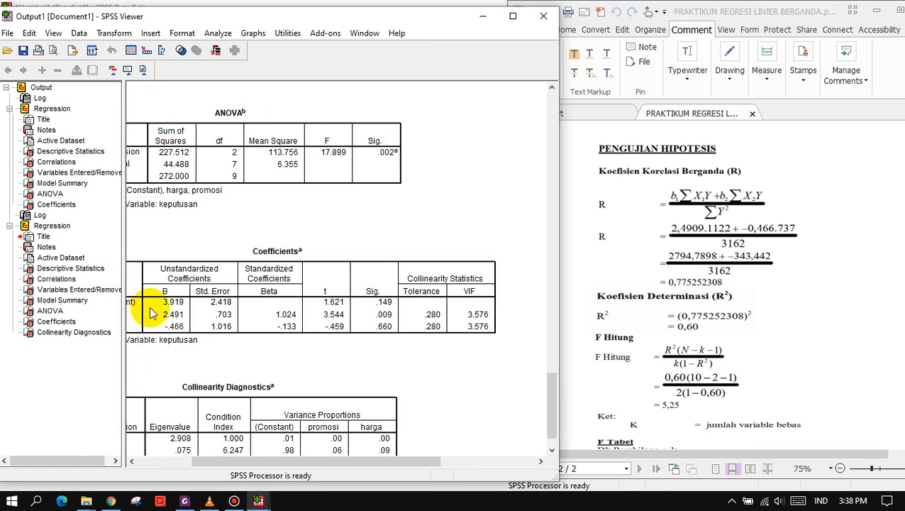
pyautogui.moveTo(359, 463); pyautogui.dragTo(314, 462)
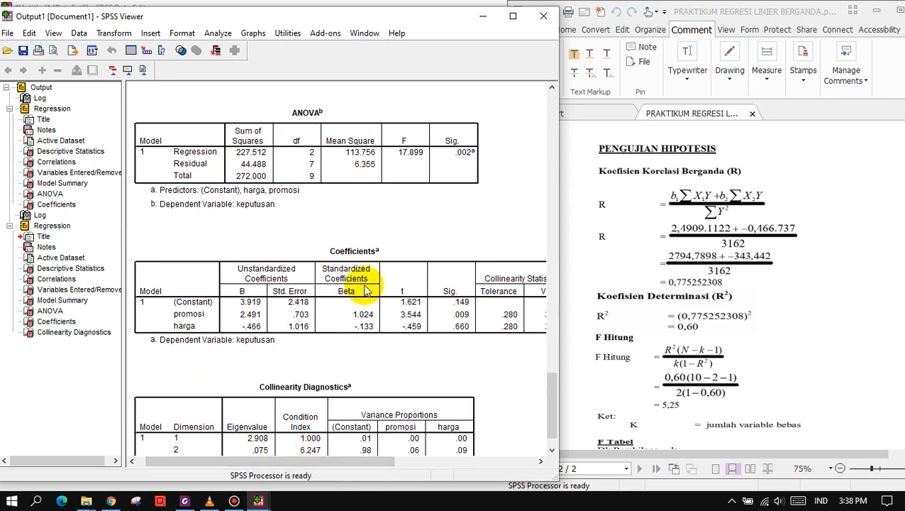
pyautogui.scroll(-1, 360, 239)
pyautogui.scroll(5, 355, 245)
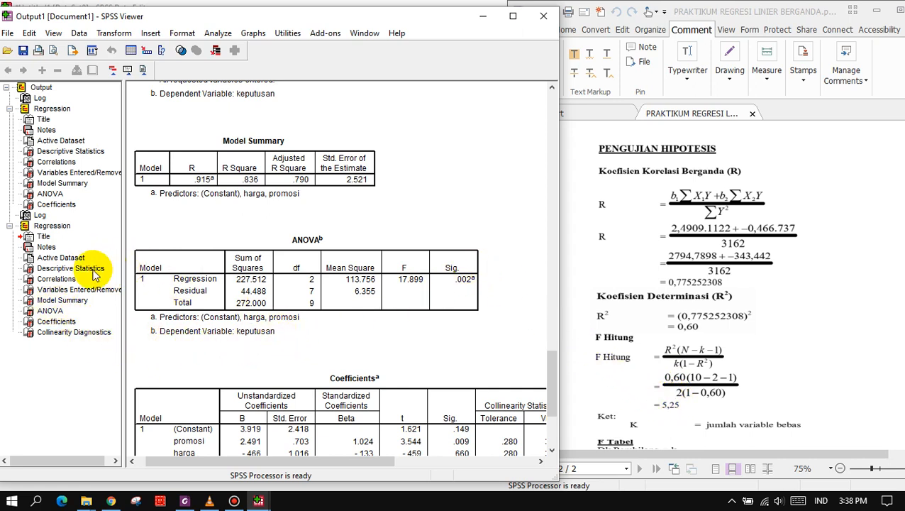
# - Review the second regression's Coefficients, ANOVA and Correlations tables from the outline, ending at the Model Summary
pyautogui.click(56, 322)
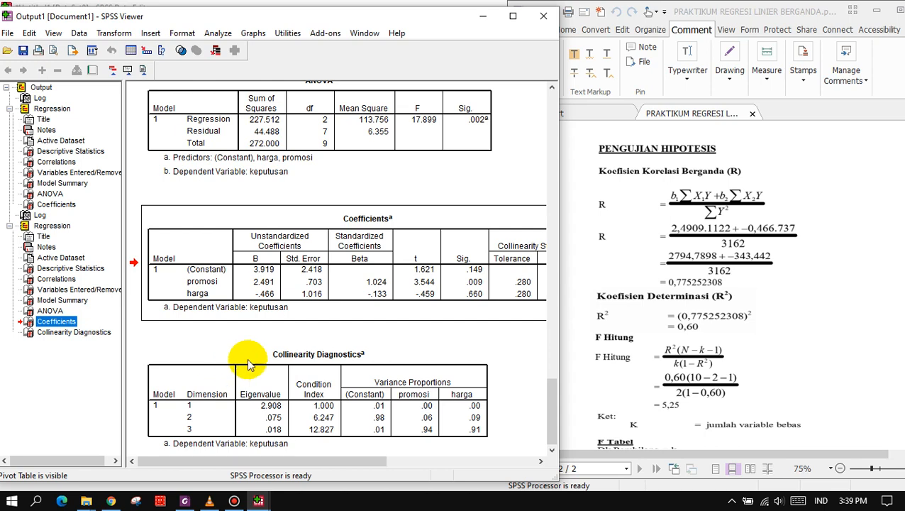
pyautogui.click(50, 310)
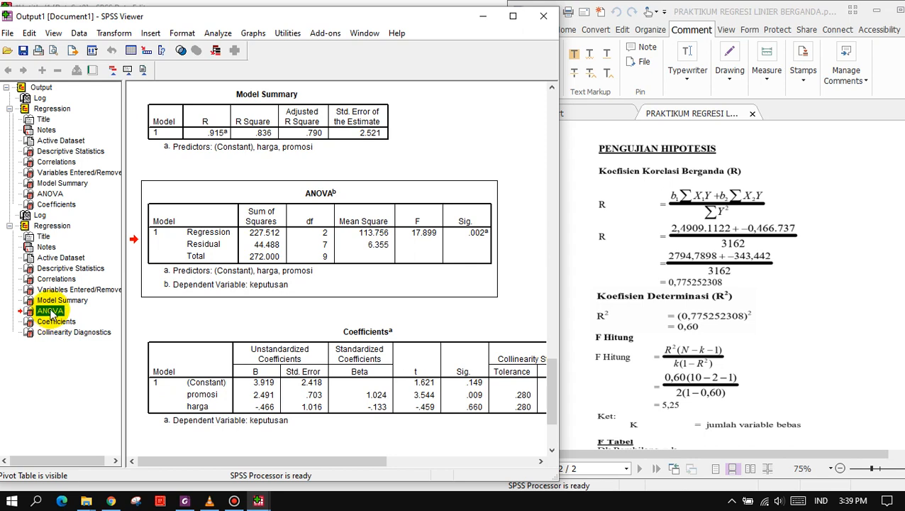
pyautogui.click(55, 279)
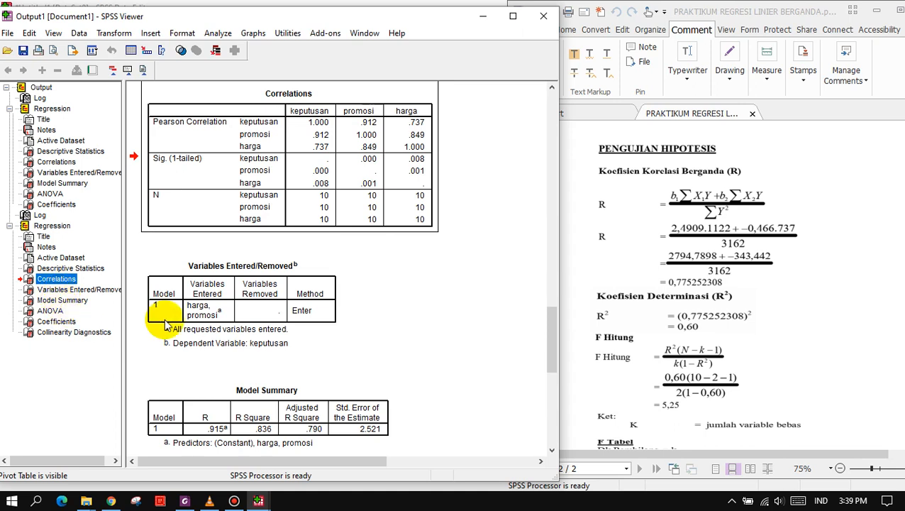
pyautogui.scroll(-3, 213, 323)
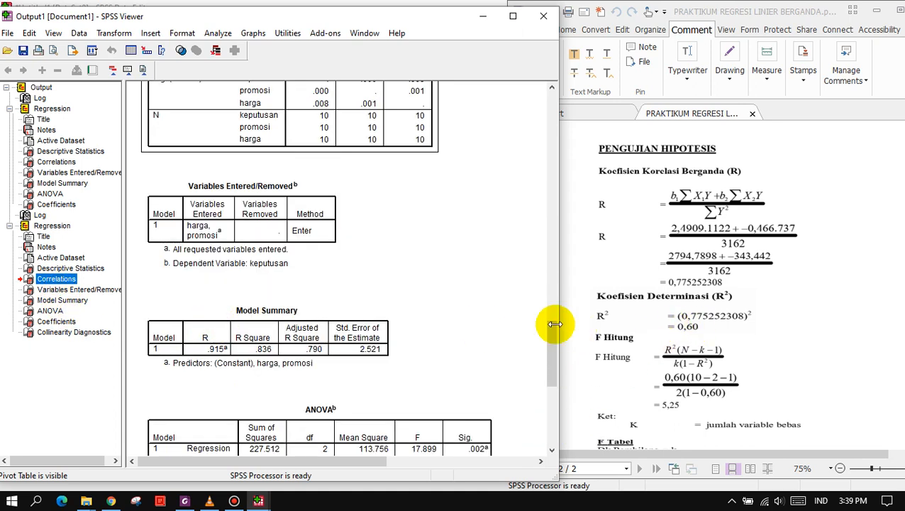
# - Review the PDF's R, R², F Hitung and F Tabel calculations and position them beside the SPSS Model Summary
pyautogui.click(781, 346)
pyautogui.scroll(-1, 779, 341)
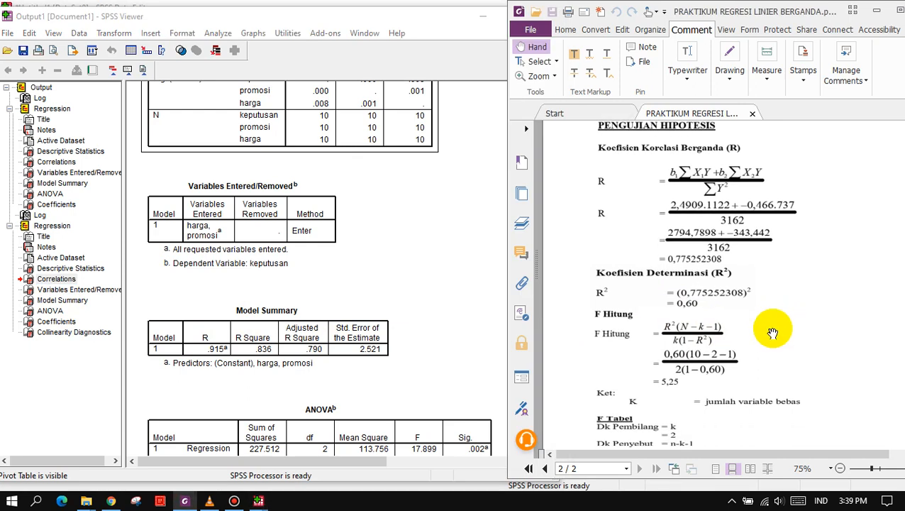
pyautogui.scroll(-2, 802, 358)
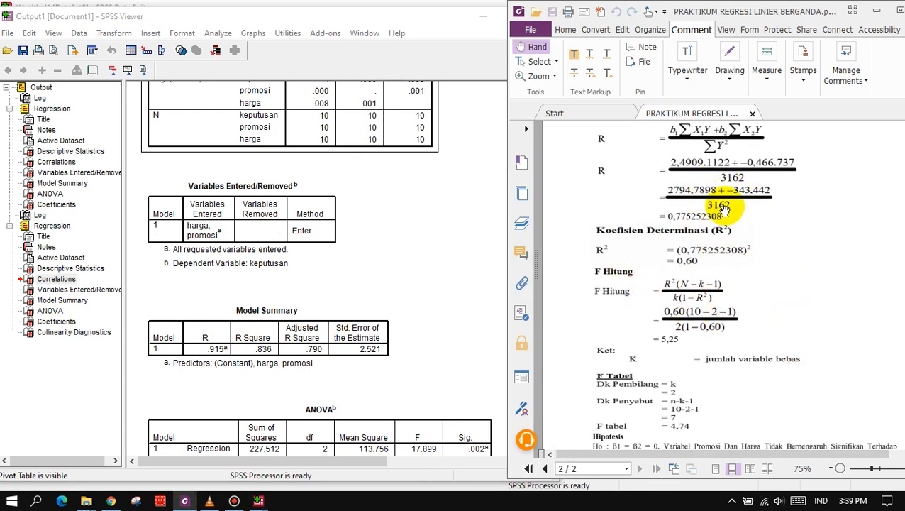
pyautogui.moveTo(775, 165); pyautogui.dragTo(768, 231)
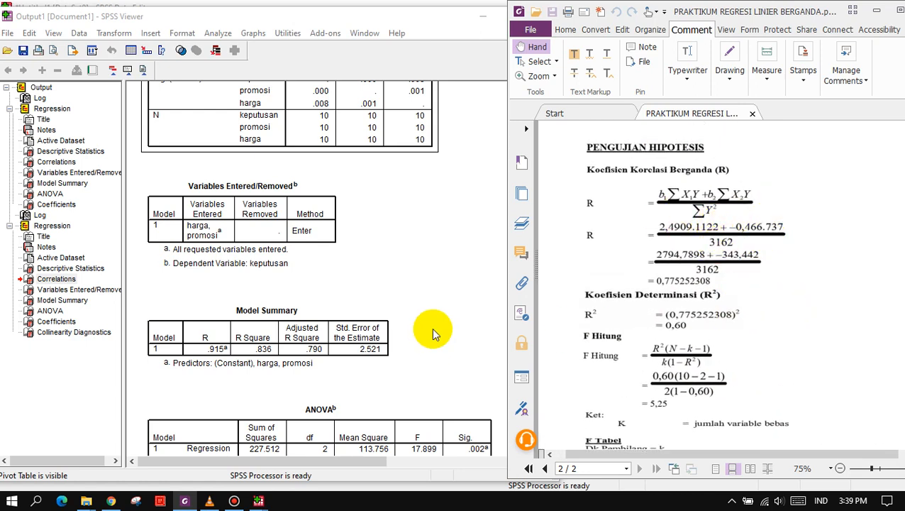
pyautogui.click(776, 282)
pyautogui.moveTo(776, 282); pyautogui.dragTo(801, 229)
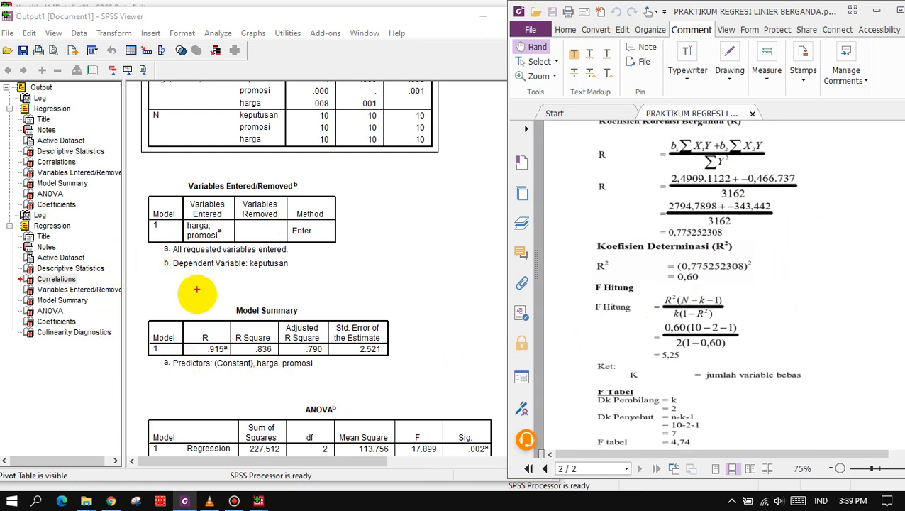
# - Compare R and R Square in the Model Summary with the PDF's manually calculated R and R², highlighting them with pen marks
pyautogui.moveTo(206, 323)
pyautogui.mouseDown()
pyautogui.moveTo(232, 338)
pyautogui.moveTo(174, 354)
pyautogui.moveTo(212, 363)
pyautogui.moveTo(231, 347)
pyautogui.mouseUp()
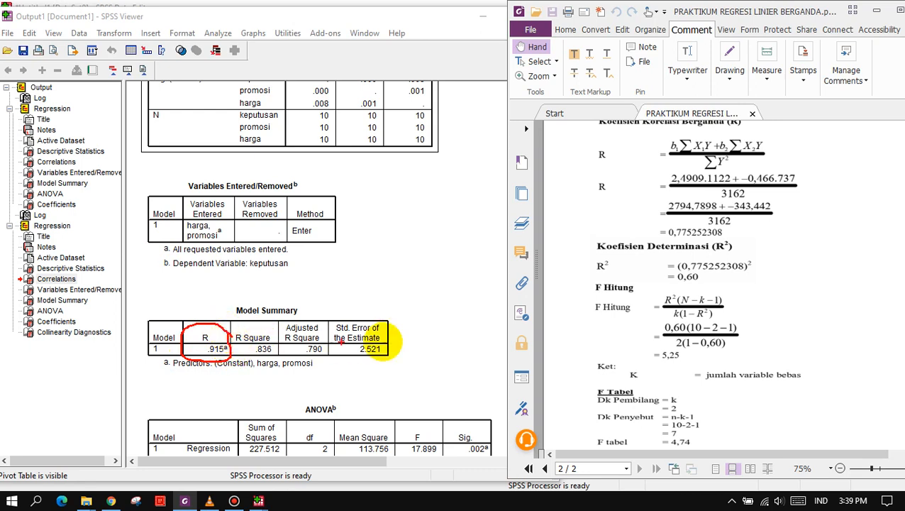
pyautogui.moveTo(744, 227)
pyautogui.mouseDown()
pyautogui.moveTo(642, 229)
pyautogui.moveTo(699, 239)
pyautogui.moveTo(744, 227)
pyautogui.mouseUp()
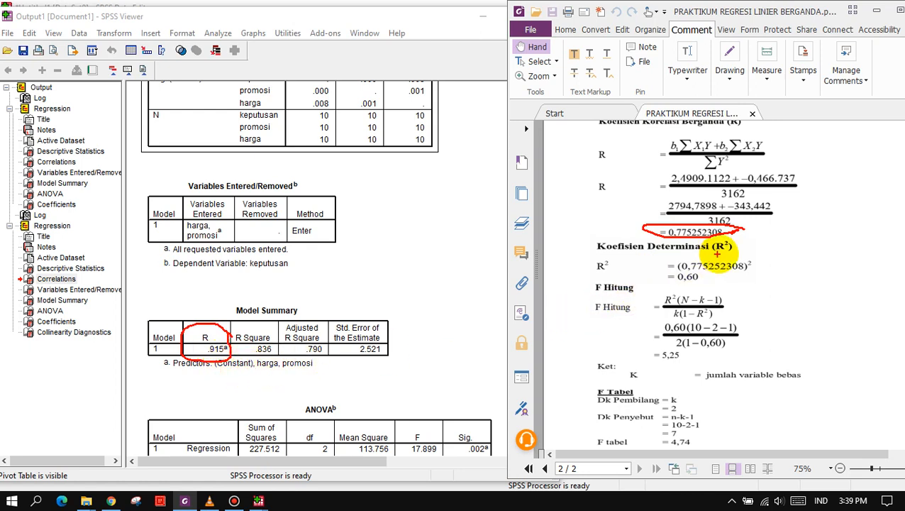
pyautogui.moveTo(655, 260); pyautogui.dragTo(765, 258)
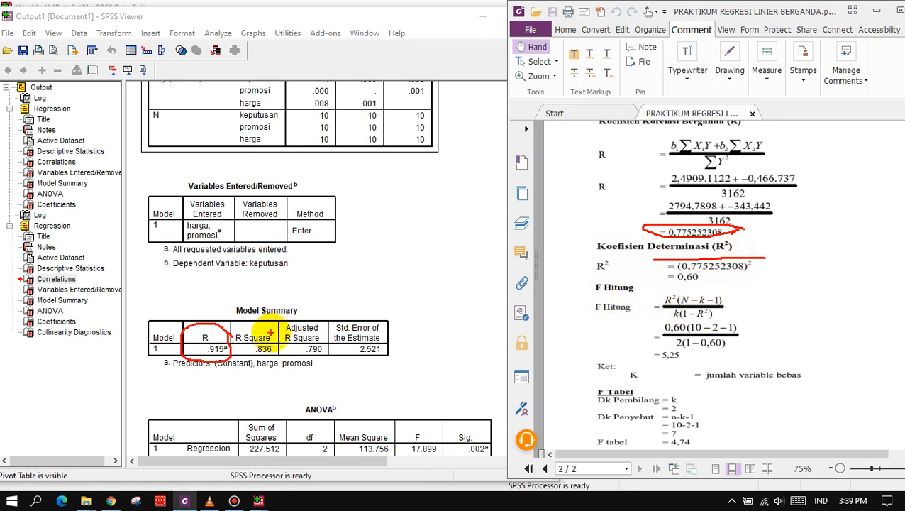
pyautogui.moveTo(269, 331)
pyautogui.mouseDown()
pyautogui.moveTo(226, 316)
pyautogui.moveTo(219, 333)
pyautogui.moveTo(236, 360)
pyautogui.moveTo(287, 344)
pyautogui.mouseUp()
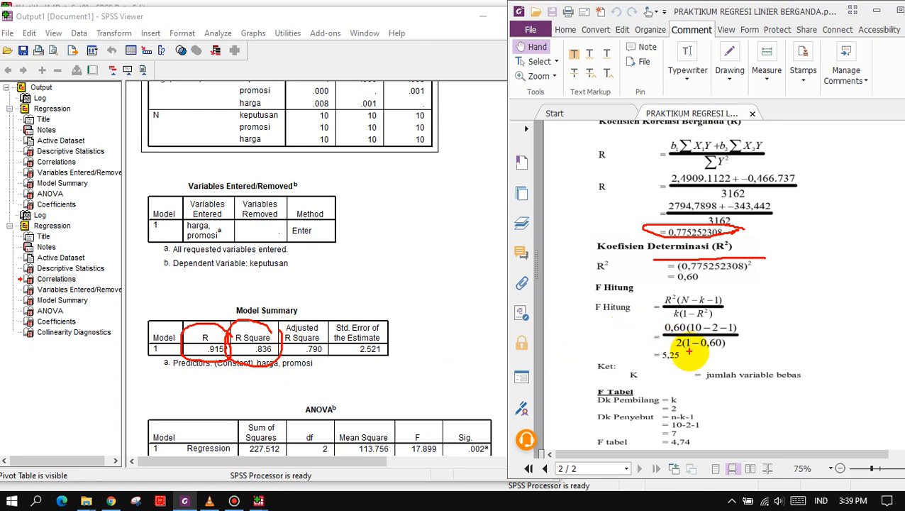
# - Circle the PDF's F Hitung result, and review its F Tabel calculation, hypotheses and decision criteria
pyautogui.moveTo(690, 356)
pyautogui.mouseDown()
pyautogui.moveTo(649, 345)
pyautogui.moveTo(643, 361)
pyautogui.moveTo(681, 365)
pyautogui.moveTo(685, 346)
pyautogui.mouseUp()
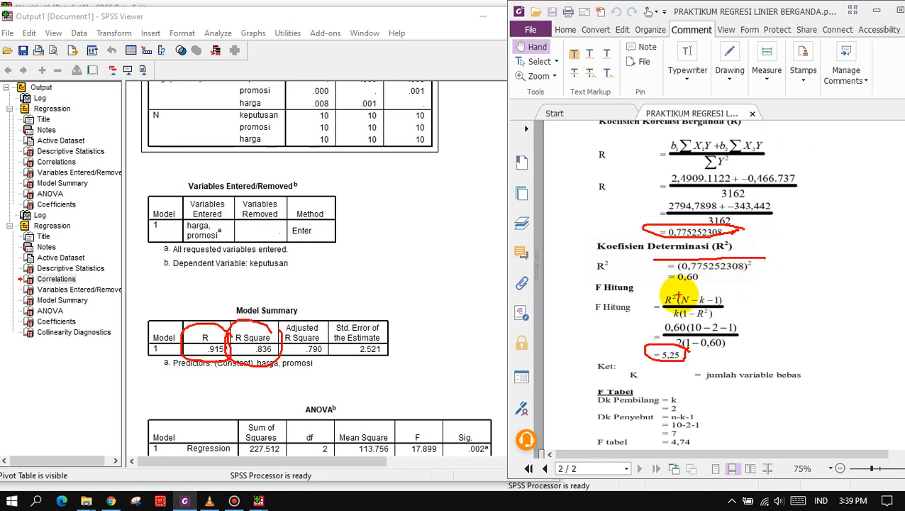
pyautogui.press('Escape')
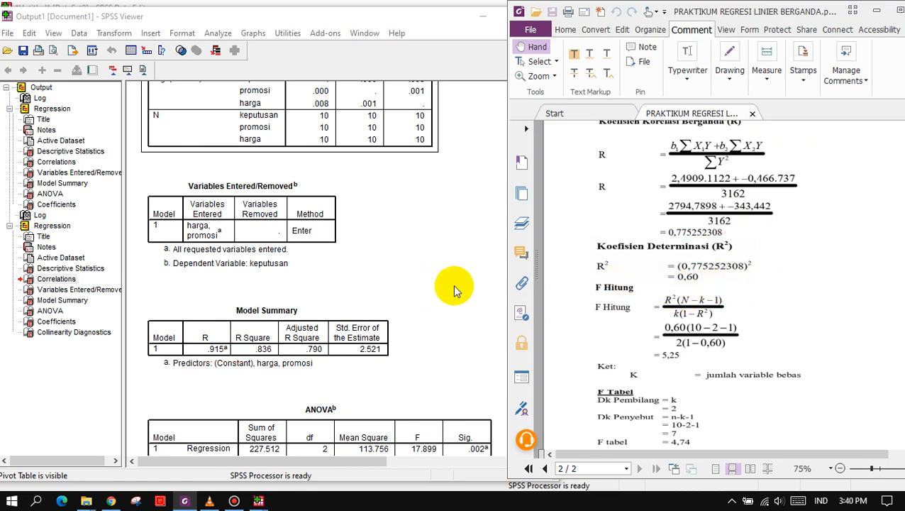
pyautogui.scroll(-5, 717, 319)
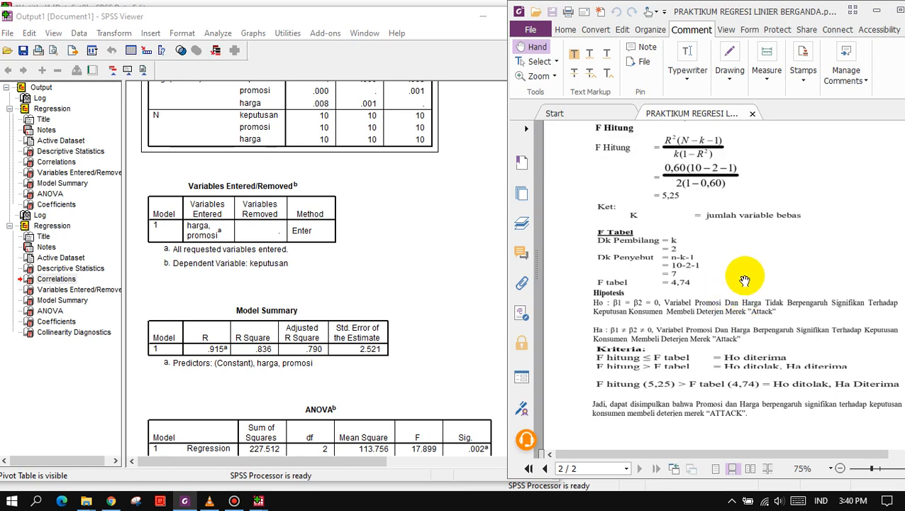
pyautogui.scroll(1, 744, 280)
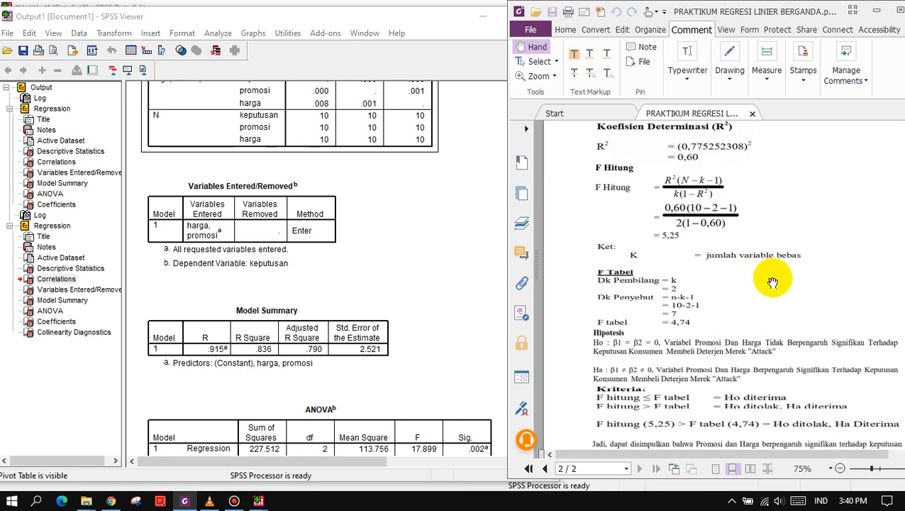
pyautogui.scroll(1, 772, 283)
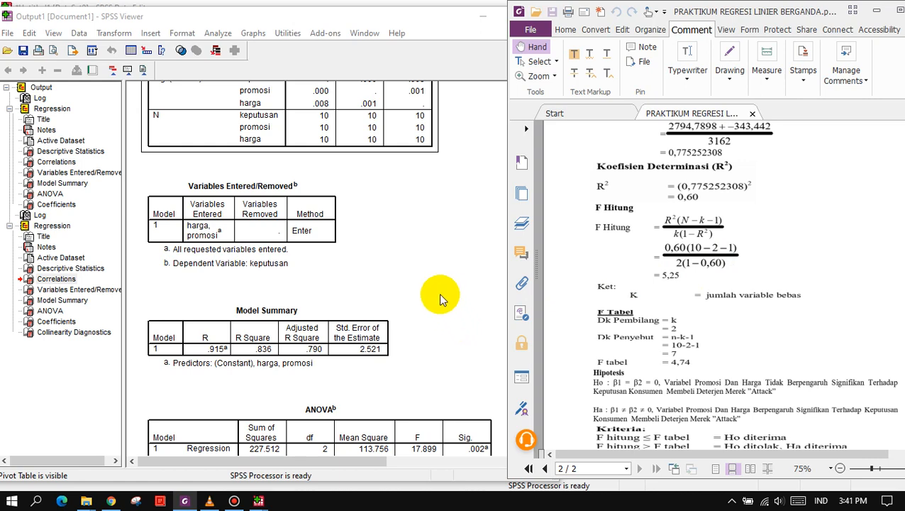
# - Examine the SPSS Coefficients table, marking its t column and the promosi row's t and Sig. values with the pen
pyautogui.scroll(-5, 418, 269)
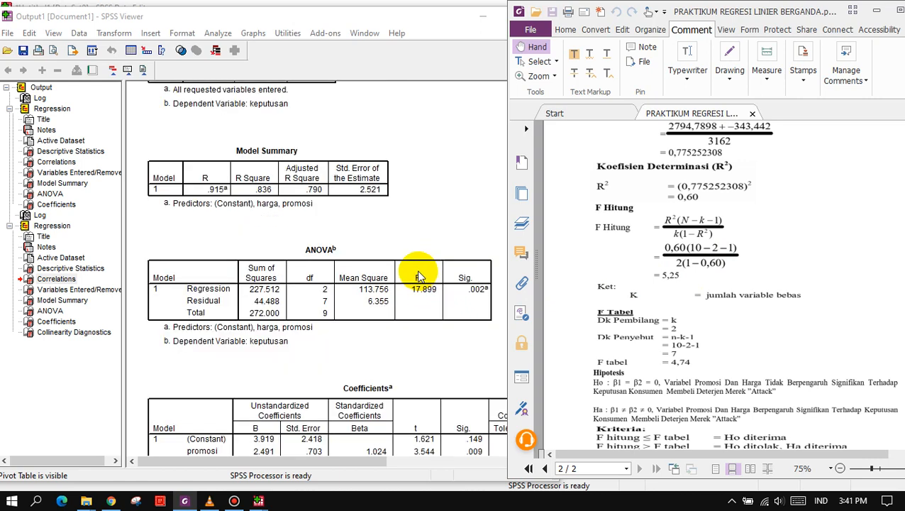
pyautogui.scroll(-2, 406, 281)
pyautogui.scroll(-3, 406, 281)
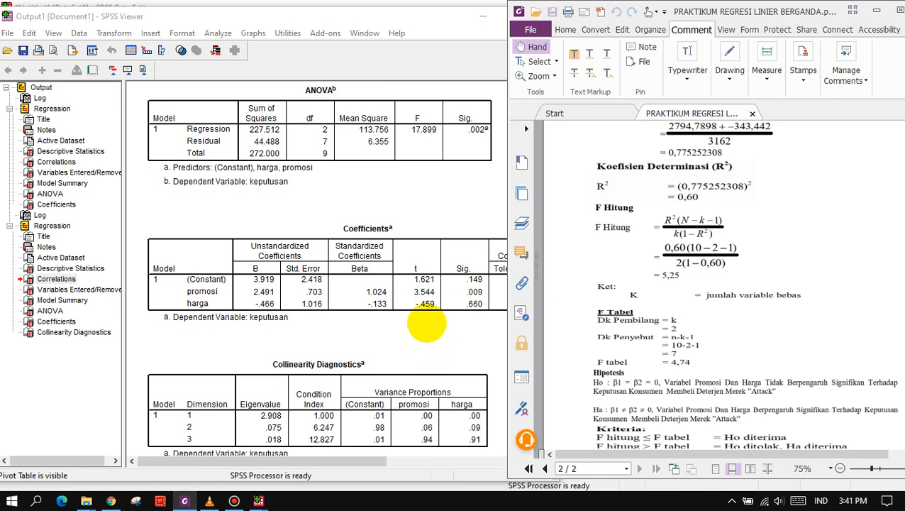
pyautogui.moveTo(440, 255)
pyautogui.mouseDown()
pyautogui.moveTo(407, 249)
pyautogui.moveTo(395, 310)
pyautogui.moveTo(433, 316)
pyautogui.moveTo(449, 293)
pyautogui.moveTo(447, 261)
pyautogui.mouseUp()
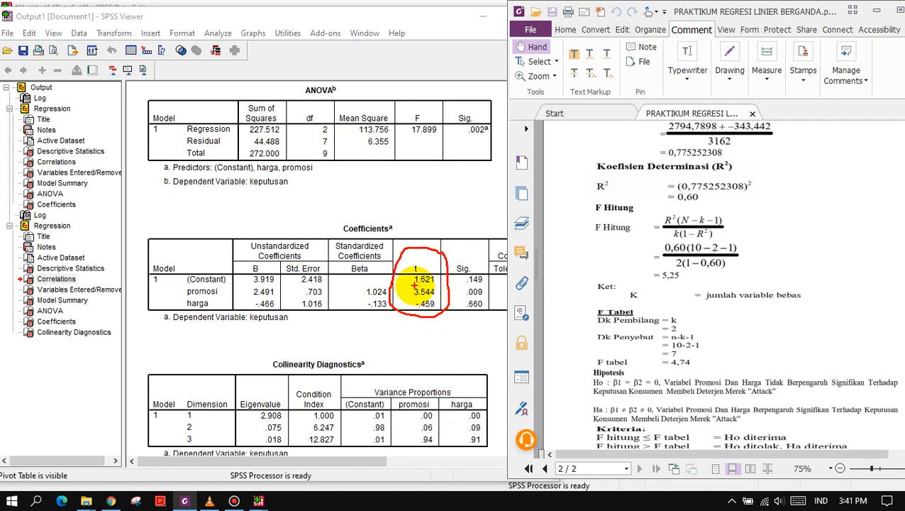
pyautogui.moveTo(415, 286); pyautogui.dragTo(436, 286)
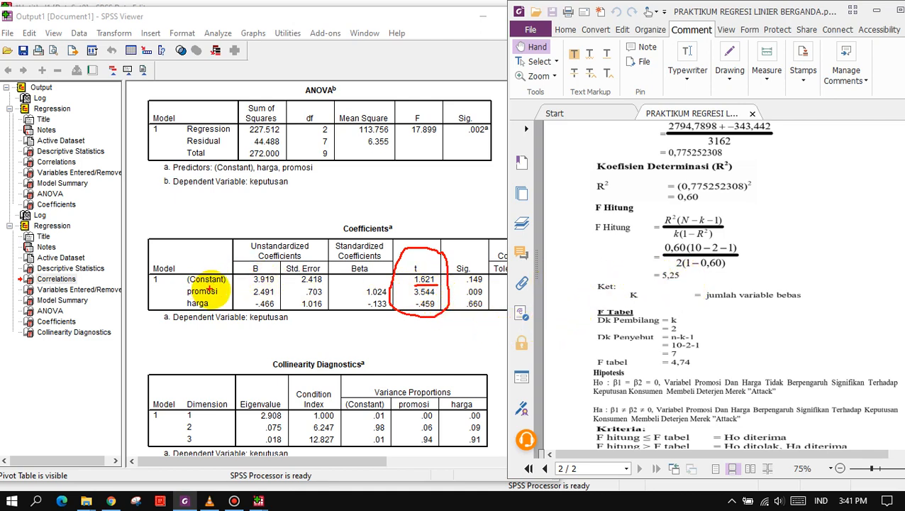
pyautogui.moveTo(201, 285)
pyautogui.mouseDown()
pyautogui.moveTo(220, 286)
pyautogui.moveTo(208, 294)
pyautogui.moveTo(218, 294)
pyautogui.mouseUp()
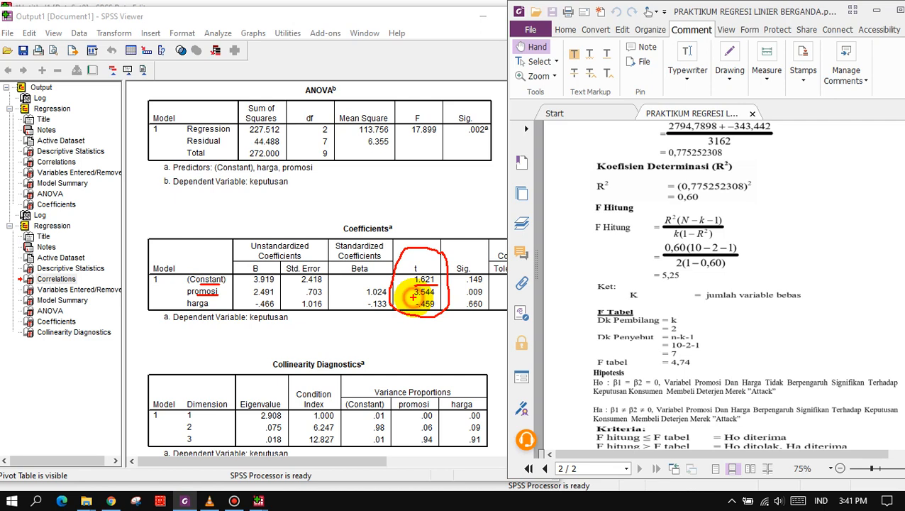
pyautogui.moveTo(413, 297); pyautogui.dragTo(441, 297)
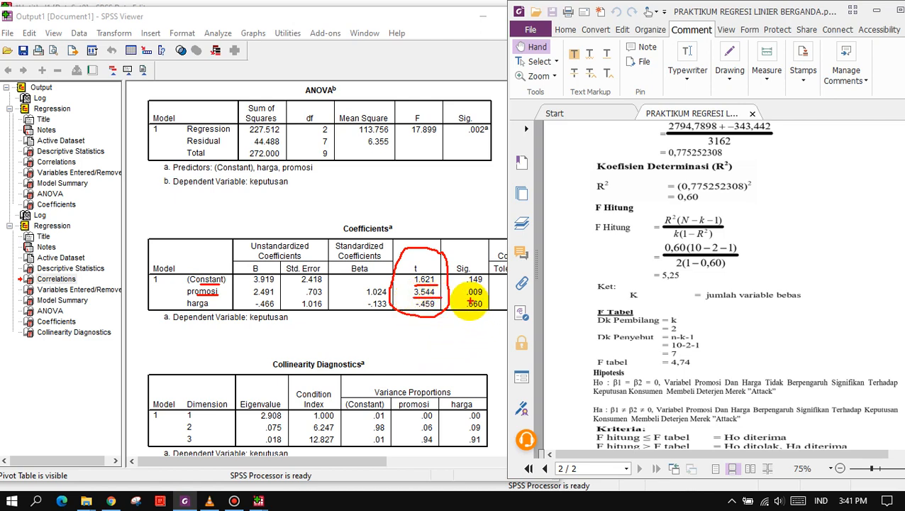
pyautogui.moveTo(467, 298); pyautogui.dragTo(491, 299)
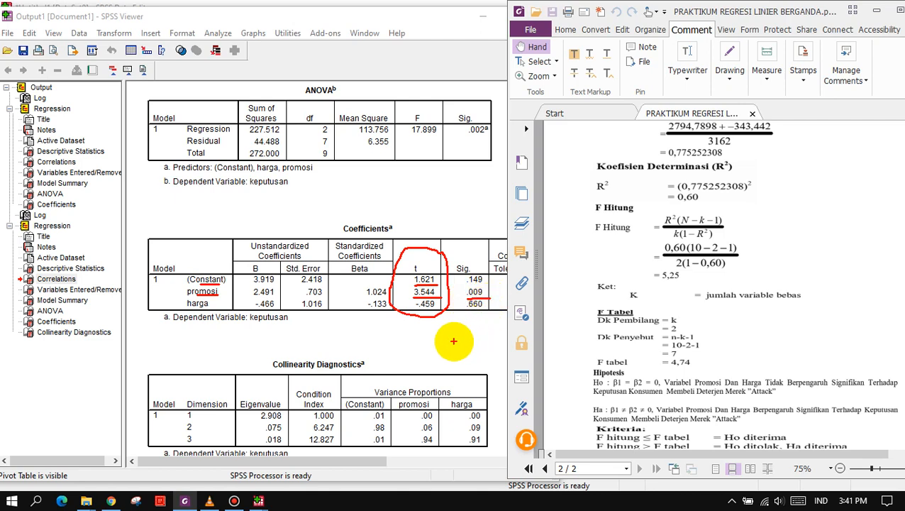
pyautogui.press('Escape')
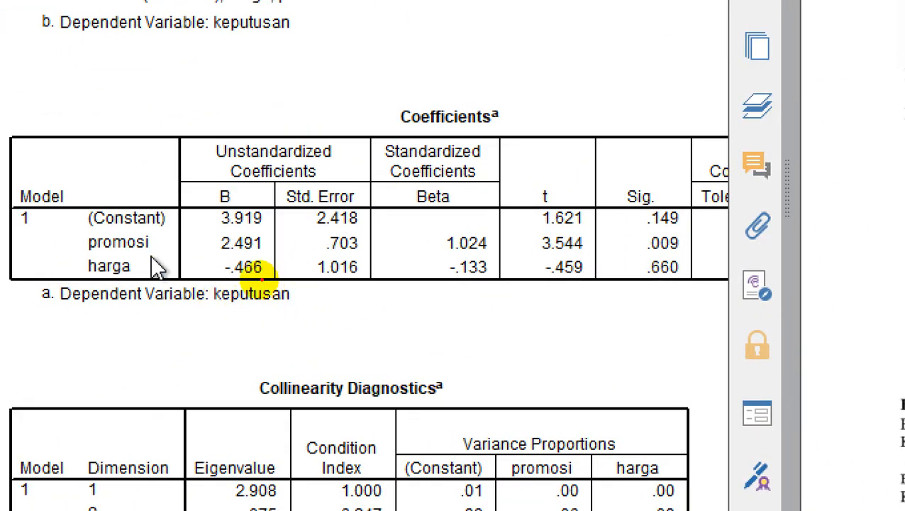
# - Magnify the Coefficients table and underline the names, t values and Sig. values of the promosi and harga rows
pyautogui.moveTo(110, 248); pyautogui.dragTo(149, 247)
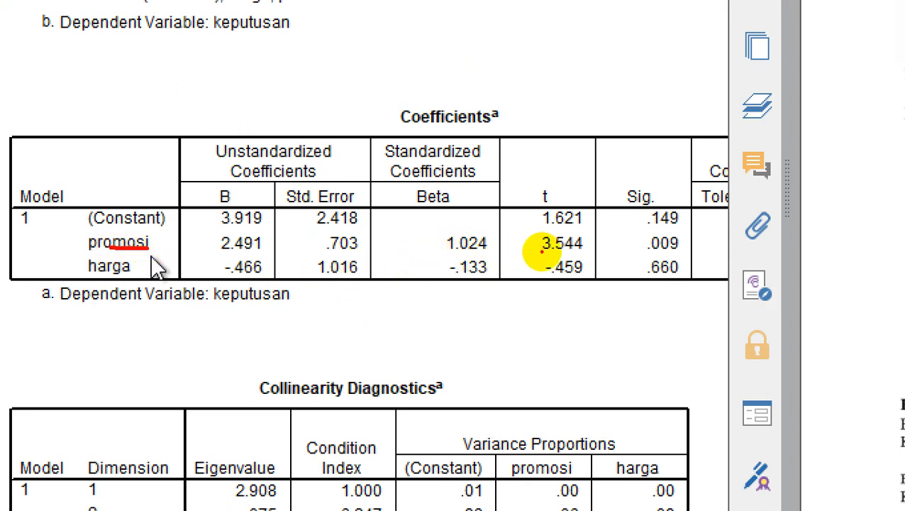
pyautogui.moveTo(542, 249); pyautogui.dragTo(581, 250)
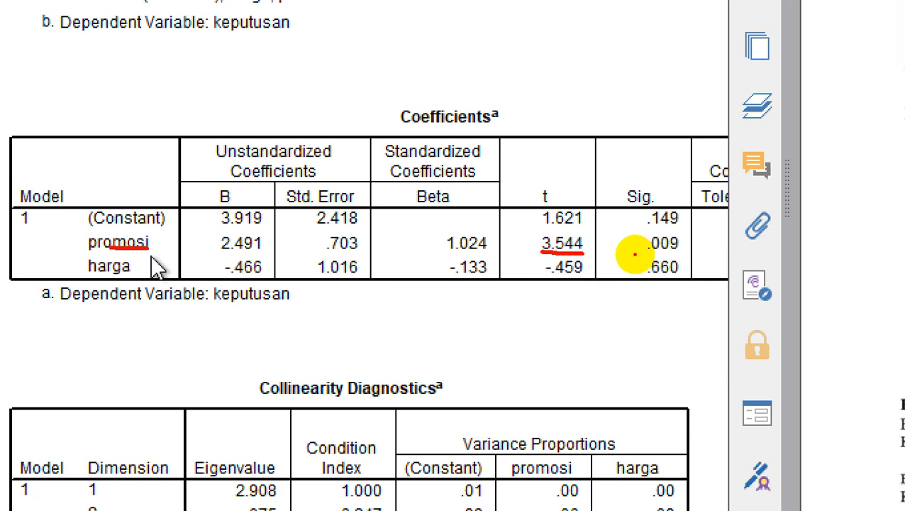
pyautogui.moveTo(633, 253); pyautogui.dragTo(679, 251)
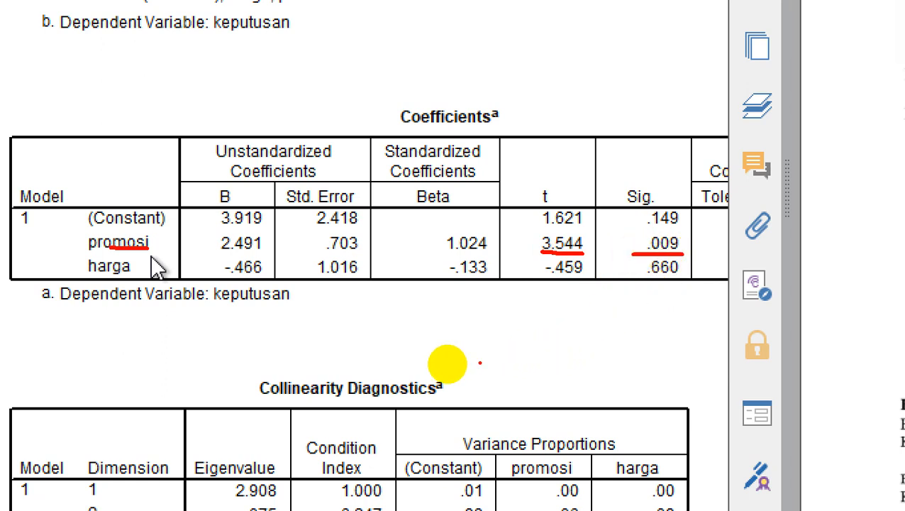
pyautogui.moveTo(83, 273); pyautogui.dragTo(131, 273)
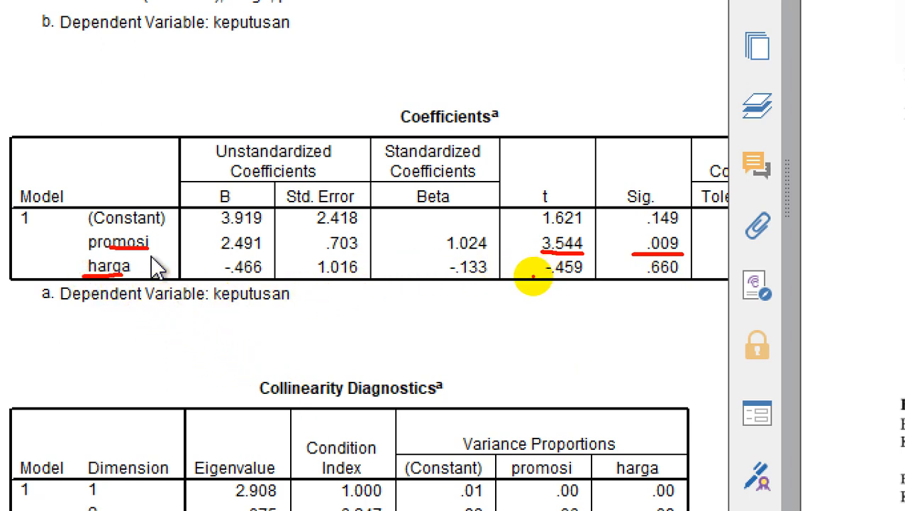
pyautogui.moveTo(534, 276); pyautogui.dragTo(591, 278)
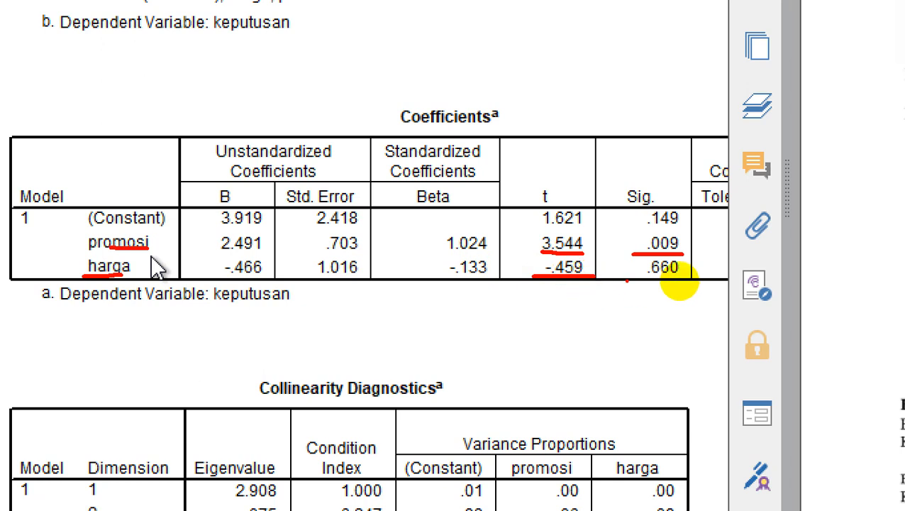
pyautogui.moveTo(637, 275); pyautogui.dragTo(692, 278)
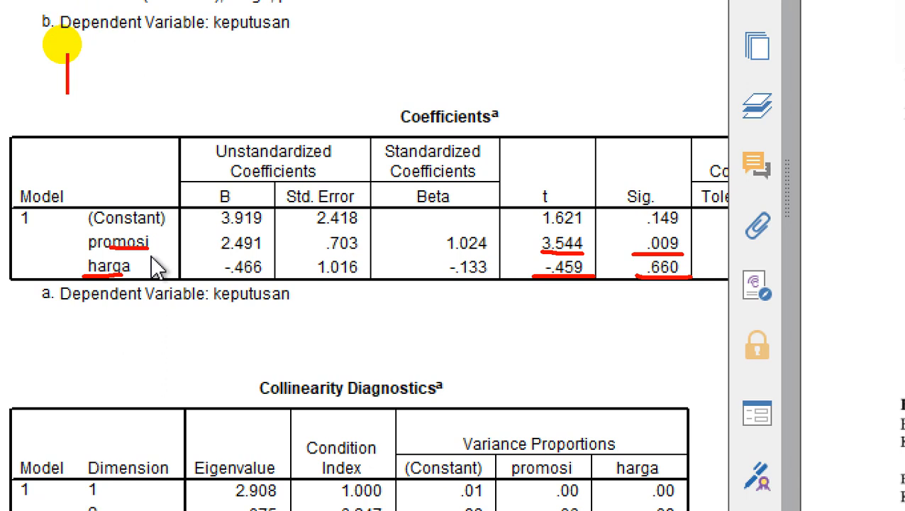
# - Annotate the magnified Coefficients table with "yg dihitung dengan yg ditabel" and an arrow from the t heading, and close the annotation view
pyautogui.write('yg ')
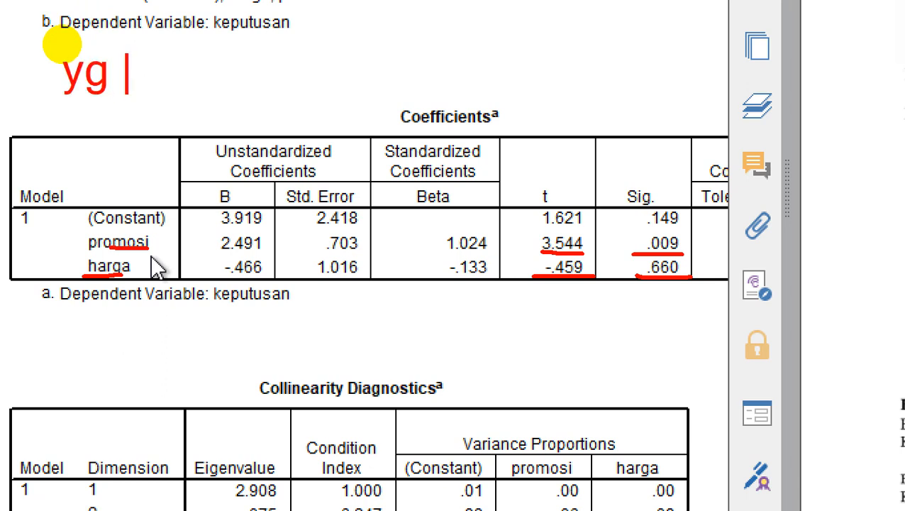
pyautogui.write('dihitung')
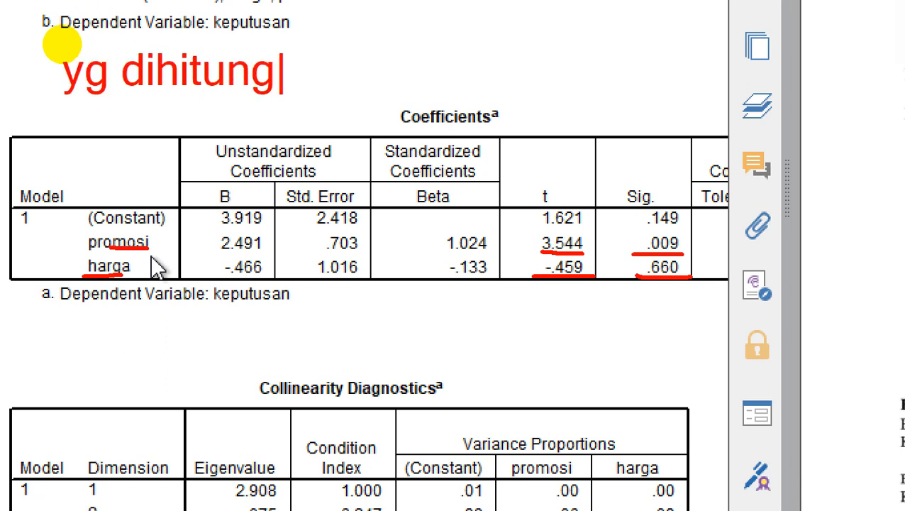
pyautogui.write(' dengan')
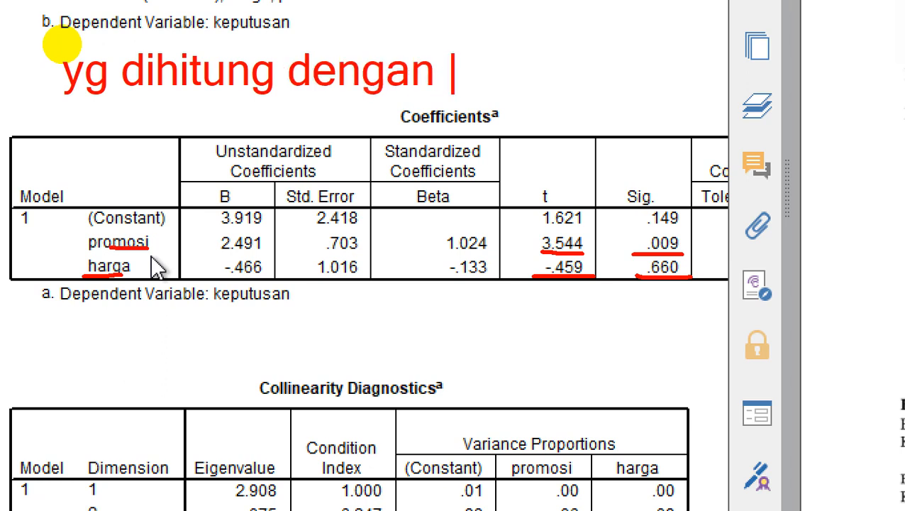
pyautogui.write(' yg dita')
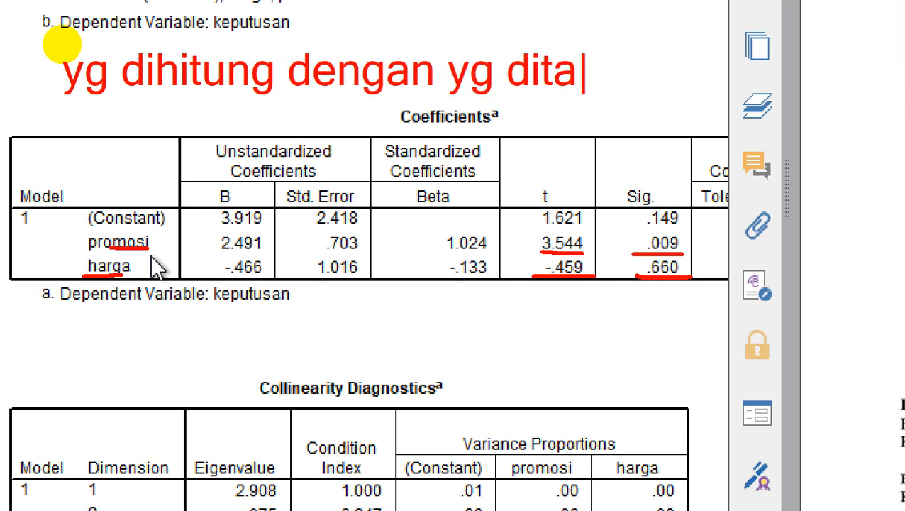
pyautogui.write('bel')
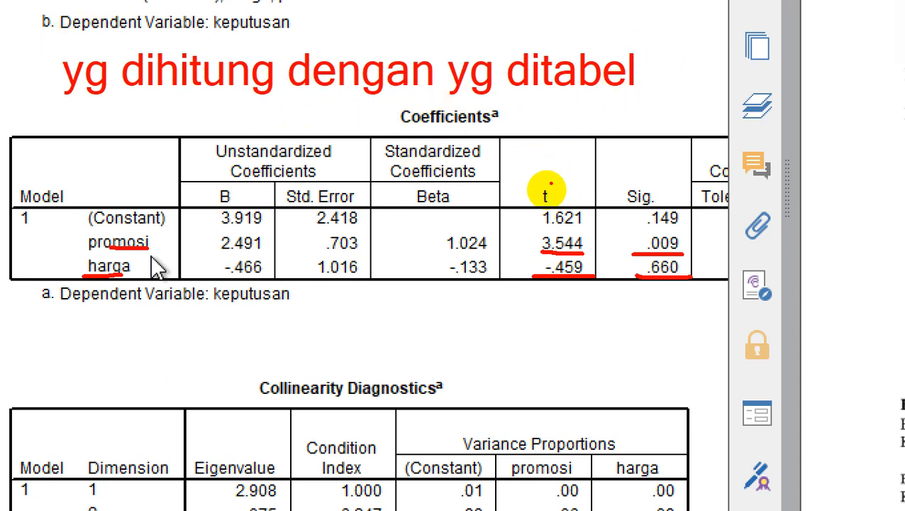
pyautogui.moveTo(556, 198)
pyautogui.mouseDown()
pyautogui.moveTo(575, 107)
pyautogui.moveTo(561, 115)
pyautogui.mouseUp()
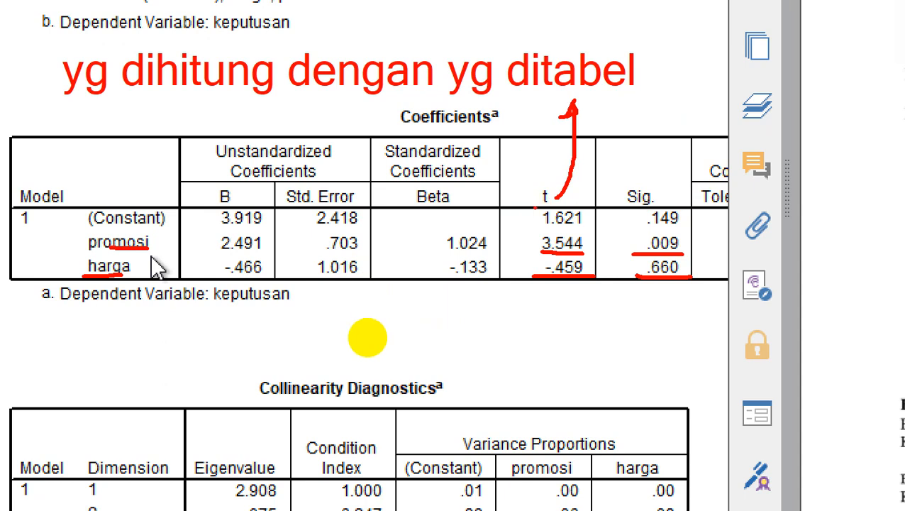
pyautogui.press('Escape')
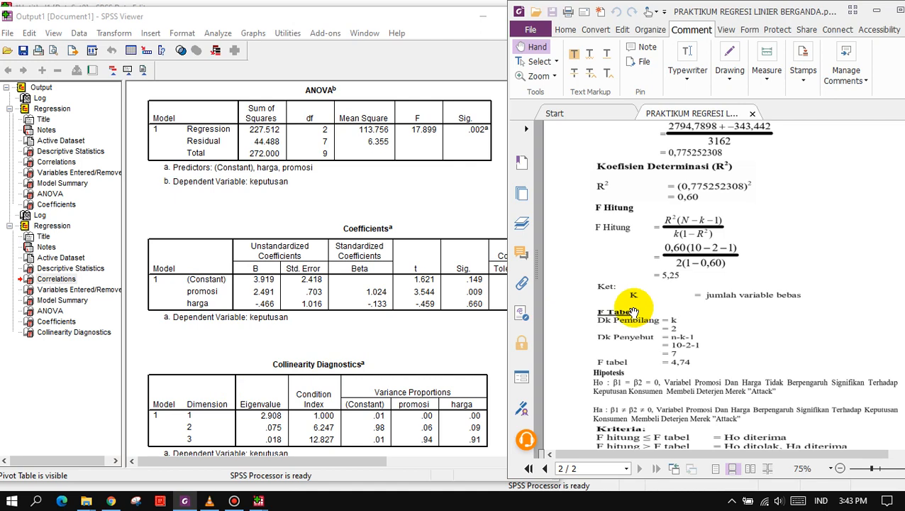
# - Switch to a new Microsoft Excel 2010 workbook and start a formula in cell J10
pyautogui.click(10, 501)
pyautogui.scroll(-1, 139, 339)
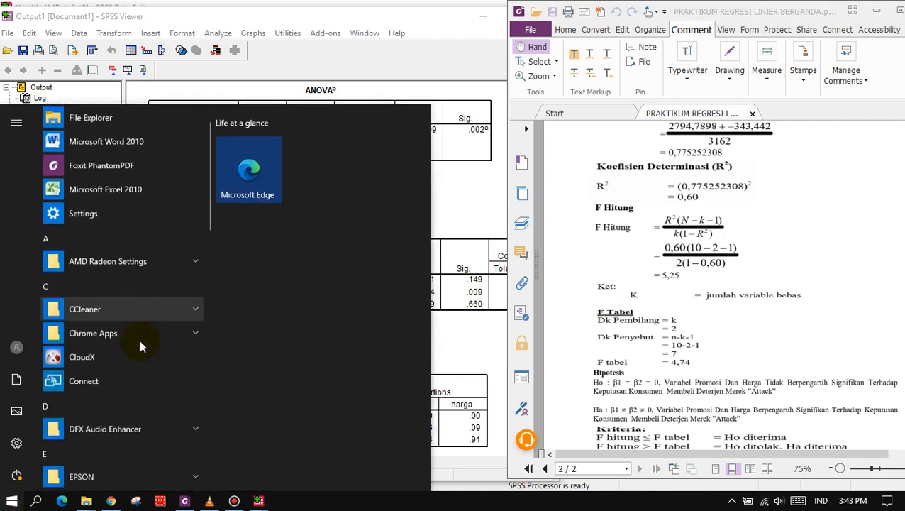
pyautogui.scroll(-7, 139, 339)
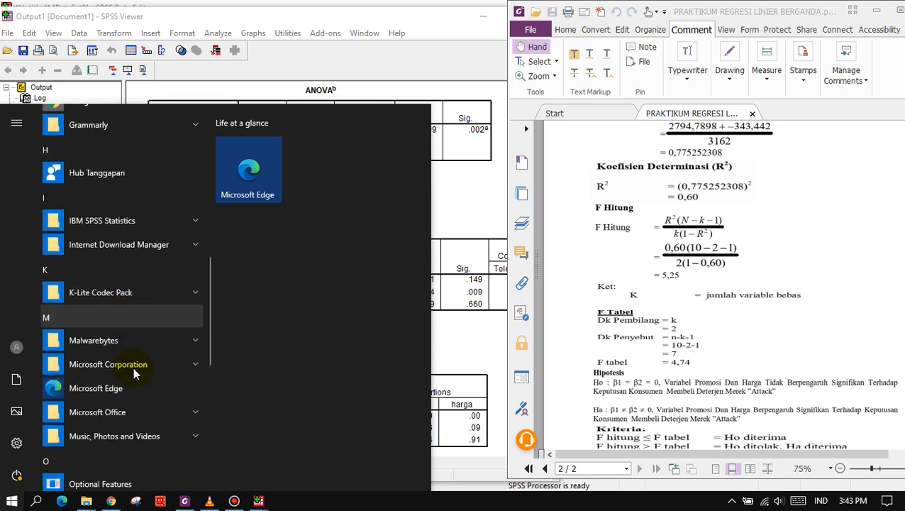
pyautogui.scroll(-3, 132, 367)
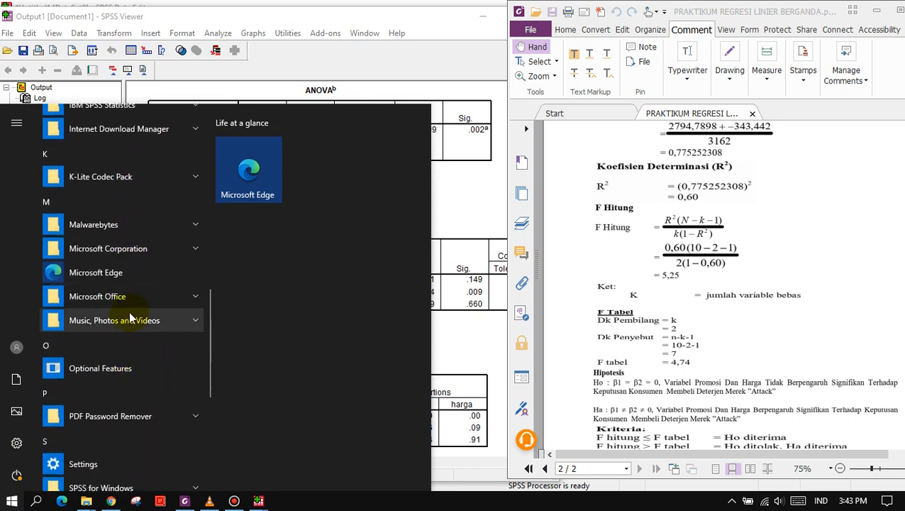
pyautogui.click(132, 302)
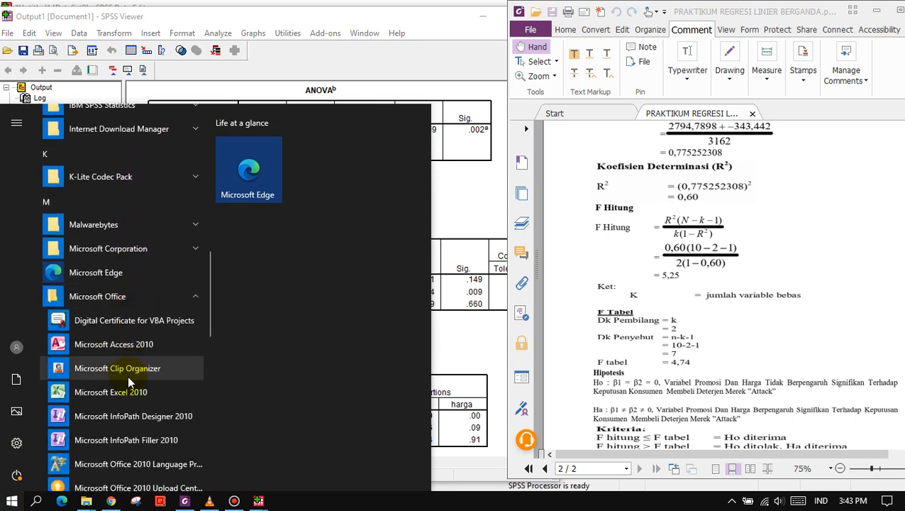
pyautogui.click(132, 391)
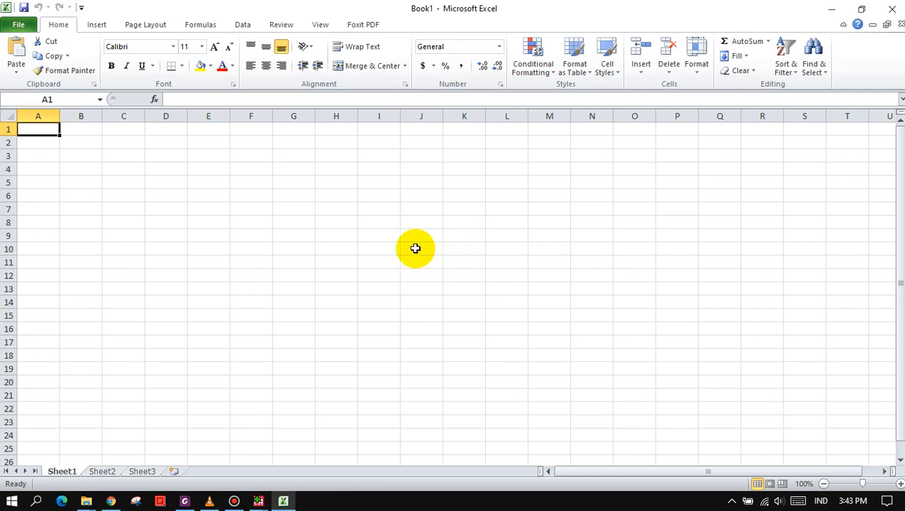
pyautogui.click(416, 248)
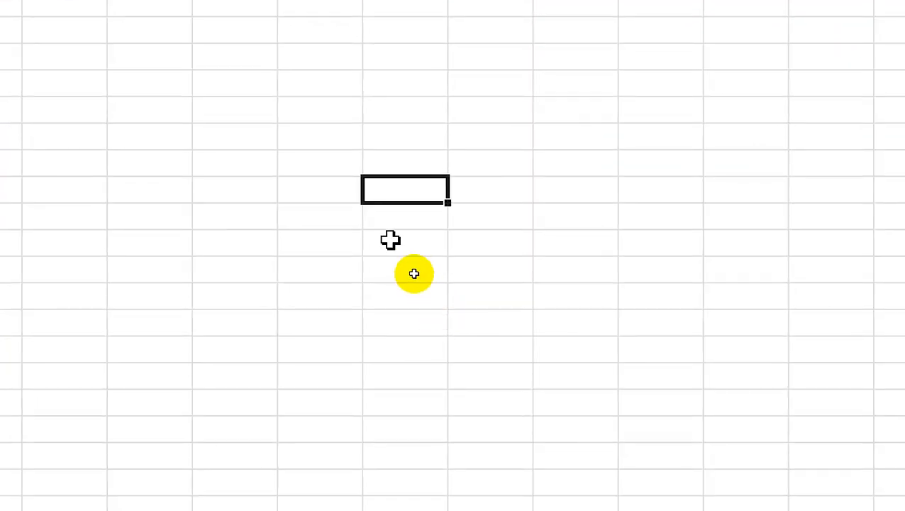
pyautogui.write('=')
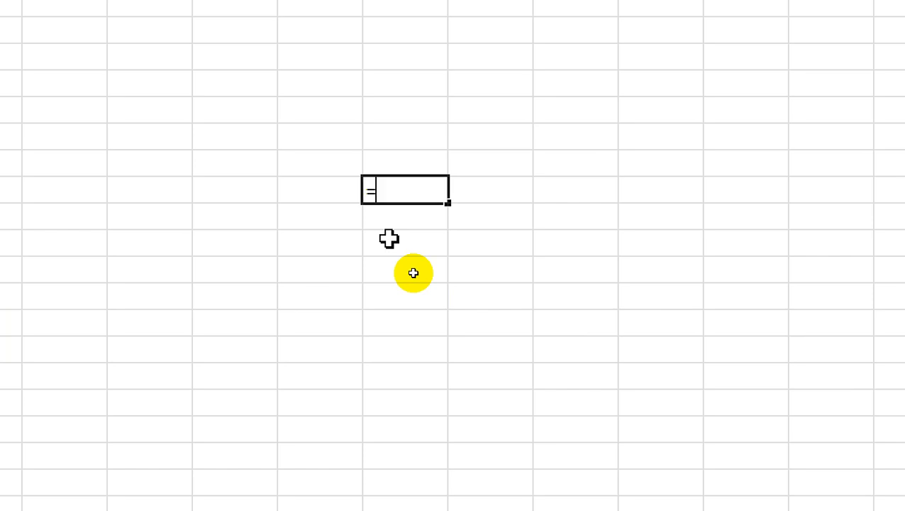
pyautogui.write('inv')
pyautogui.write('t')
pyautogui.press('BackSpace')
pyautogui.press('BackSpace')
pyautogui.press('BackSpace')
pyautogui.press('BackSpace')
# - Complete the t tabel formula in cell J10 as =TINV(0.05,7), using probability 0.05 and 7 degrees of freedom
pyautogui.write('tin')
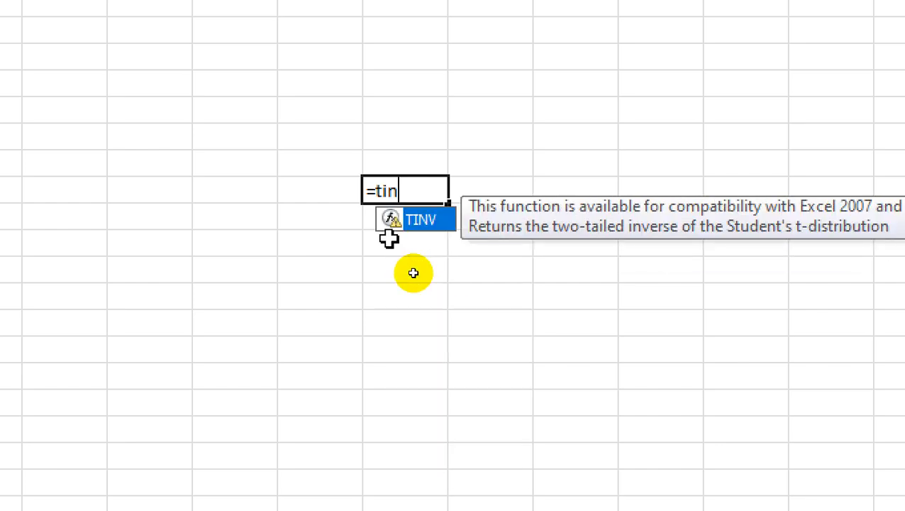
pyautogui.write('v(')
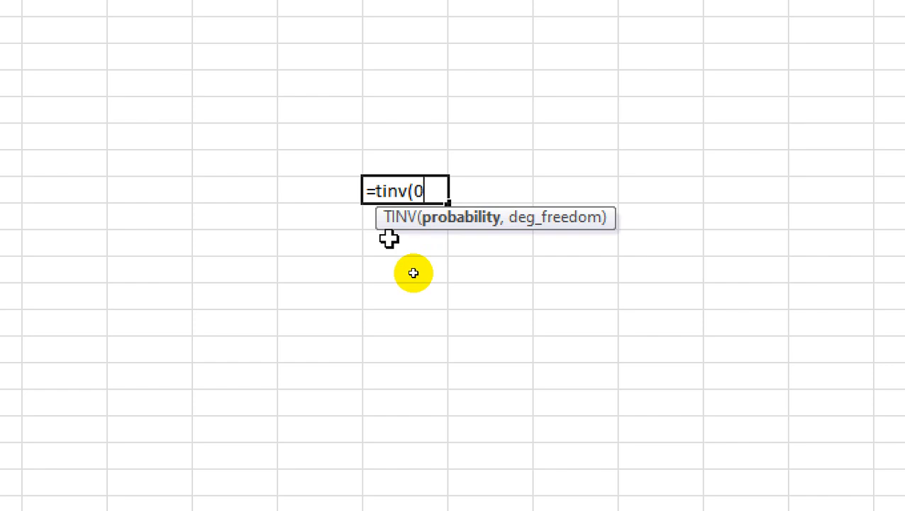
pyautogui.write('0.05,')
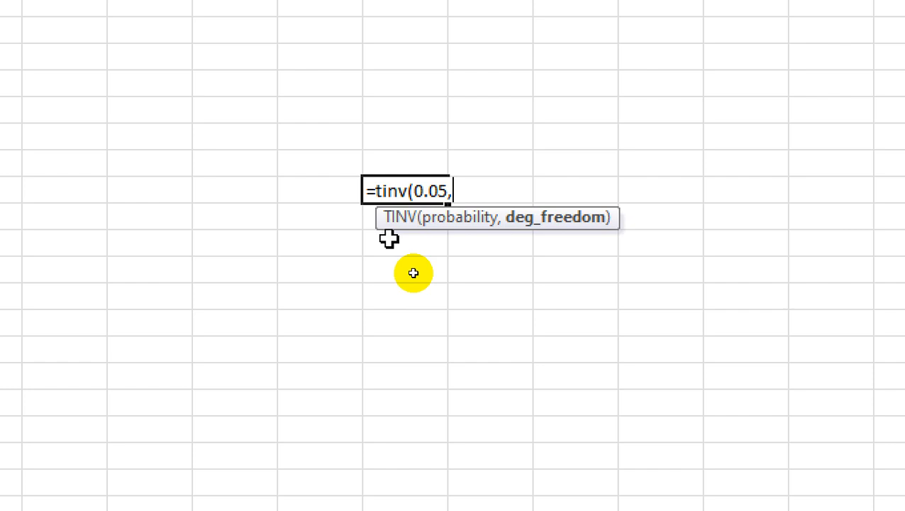
pyautogui.write('7)')
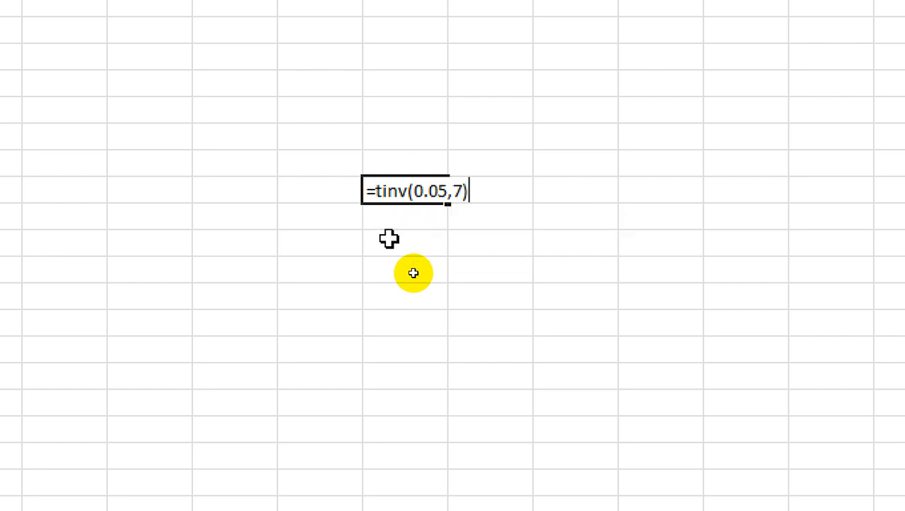
pyautogui.press('Return')
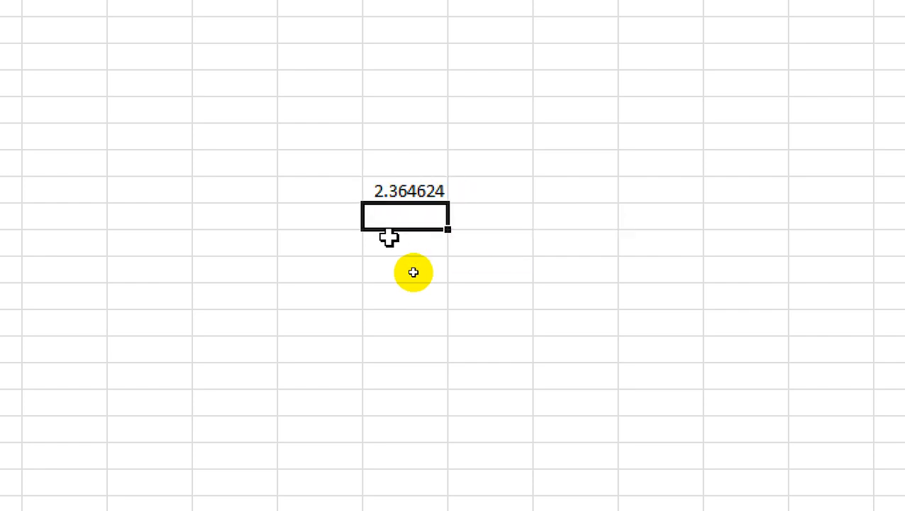
# - Copy cell J10 containing the calculated t tabel value
pyautogui.click(386, 188)
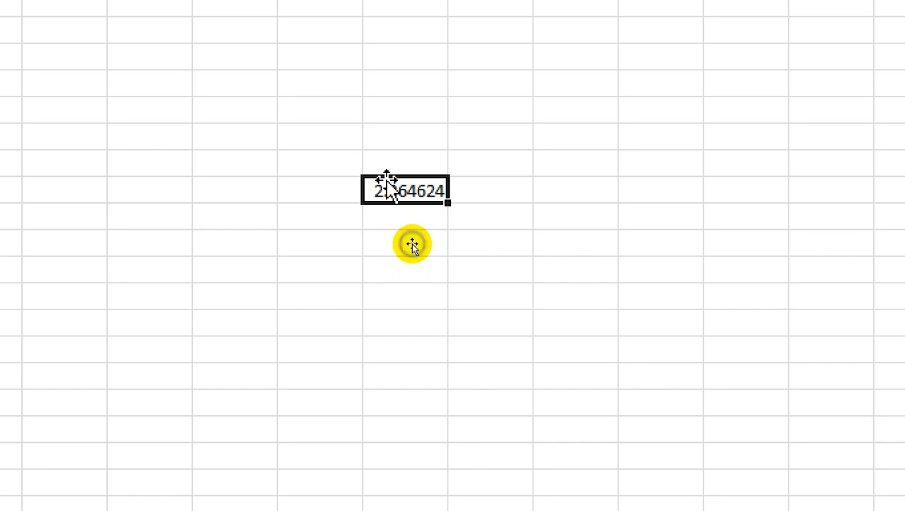
pyautogui.rightClick(394, 189)
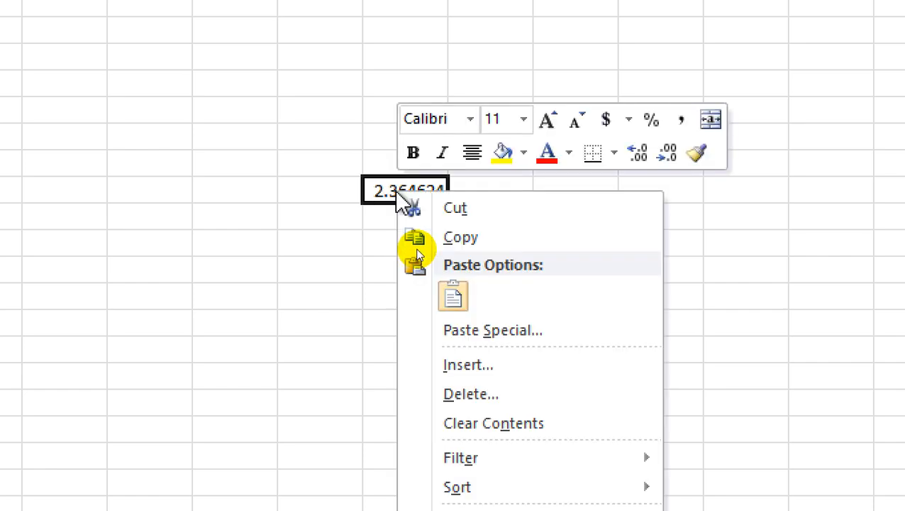
pyautogui.click(469, 242)
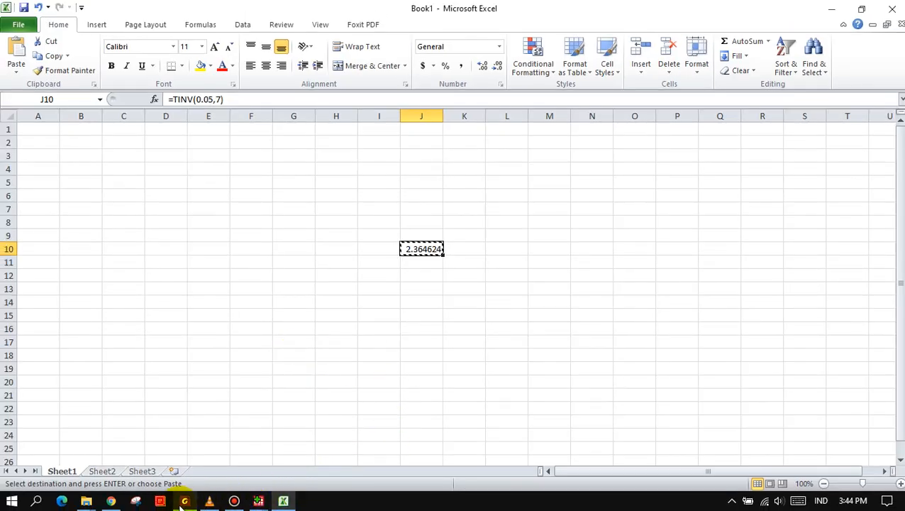
# - Switch to the SPSS output, magnify the ANOVA table, circle its F and Sig. values, and draw a downward arrow from F
pyautogui.click(259, 502)
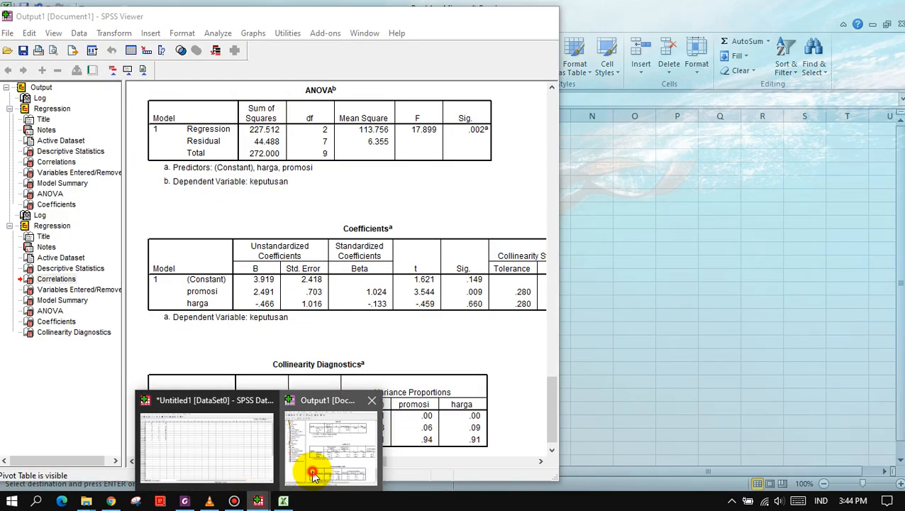
pyautogui.click(307, 468)
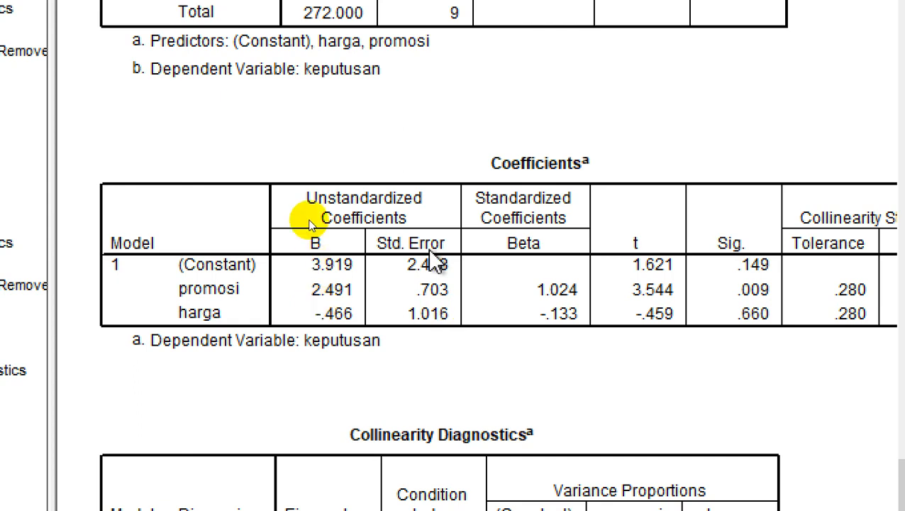
pyautogui.scroll(5, 424, 78)
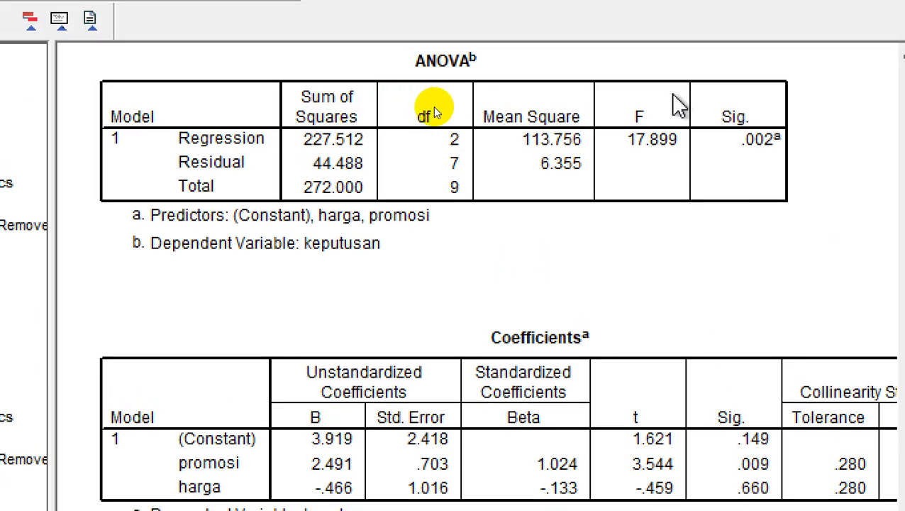
pyautogui.moveTo(671, 101)
pyautogui.mouseDown()
pyautogui.moveTo(612, 126)
pyautogui.moveTo(665, 167)
pyautogui.moveTo(685, 128)
pyautogui.mouseUp()
pyautogui.moveTo(797, 125)
pyautogui.mouseDown()
pyautogui.moveTo(720, 100)
pyautogui.moveTo(798, 152)
pyautogui.moveTo(805, 108)
pyautogui.mouseUp()
pyautogui.moveTo(800, 189); pyautogui.dragTo(800, 189)
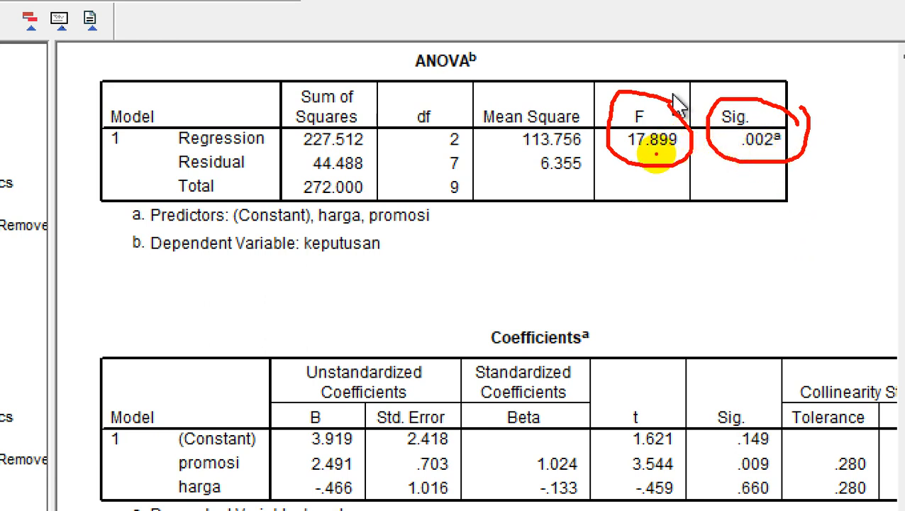
pyautogui.moveTo(656, 164)
pyautogui.mouseDown()
pyautogui.moveTo(643, 217)
pyautogui.moveTo(656, 206)
pyautogui.mouseUp()
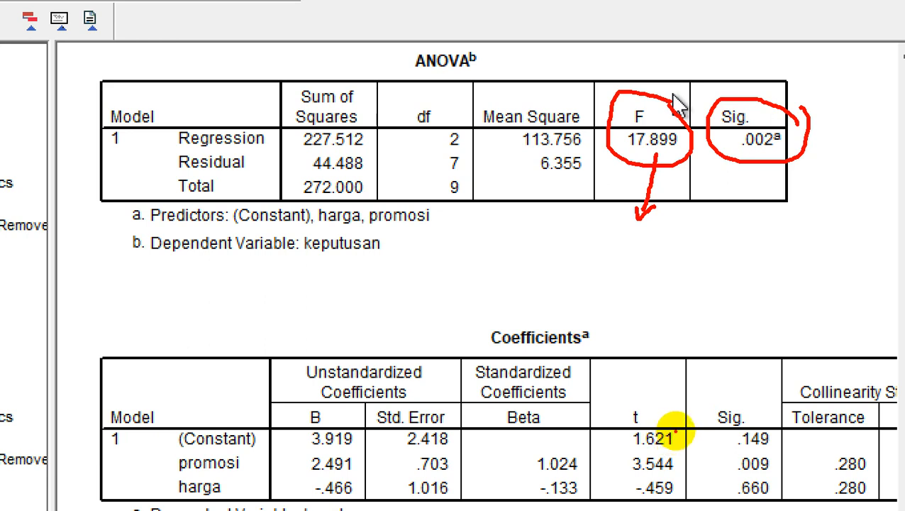
# - Mark the t heading and circle the promosi and harga t values in the Coefficients table, and close the annotation view
pyautogui.moveTo(674, 430)
pyautogui.mouseDown()
pyautogui.moveTo(639, 415)
pyautogui.moveTo(612, 426)
pyautogui.mouseUp()
pyautogui.moveTo(678, 448)
pyautogui.mouseDown()
pyautogui.moveTo(637, 449)
pyautogui.moveTo(622, 471)
pyautogui.moveTo(667, 479)
pyautogui.moveTo(667, 457)
pyautogui.moveTo(630, 497)
pyautogui.moveTo(651, 500)
pyautogui.moveTo(684, 475)
pyautogui.mouseUp()
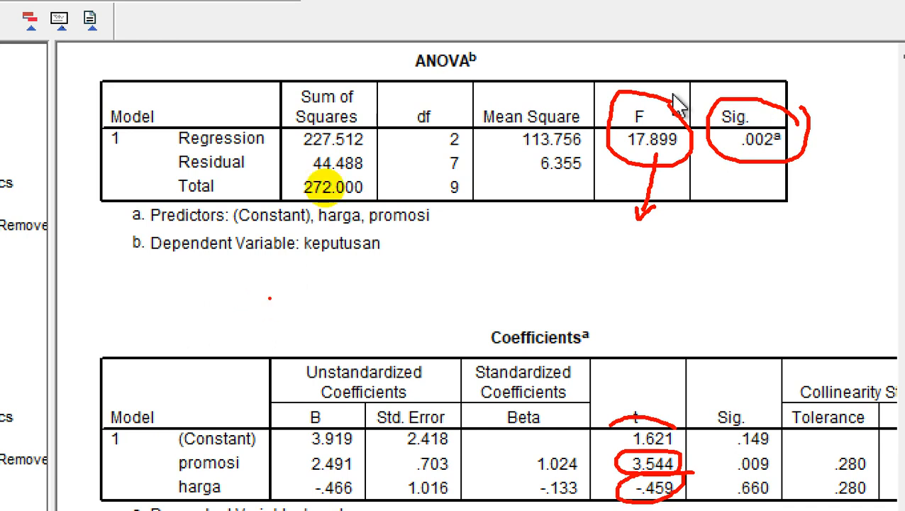
pyautogui.press('Escape')
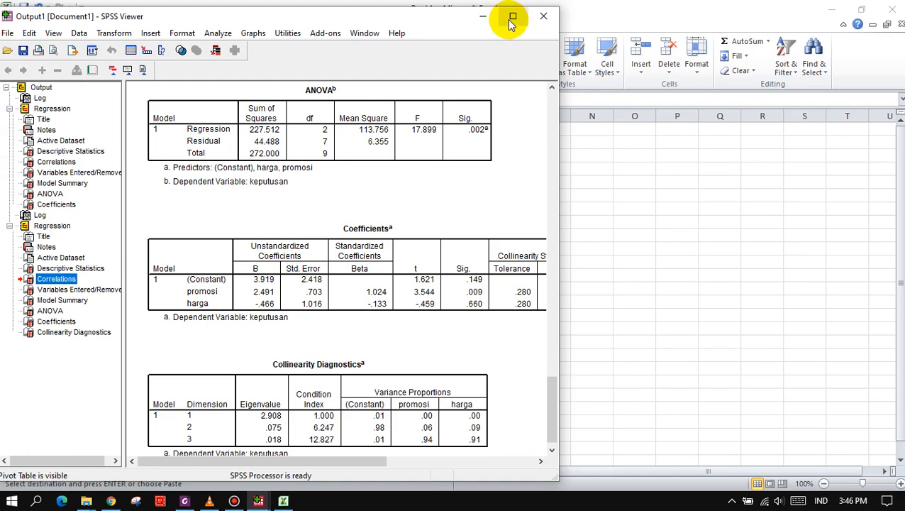
# - Maximize the SPSS output, switch to the regression PDF in Foxit PhantomPDF at full size, and review its F Tabel, Hipotesis and Kriteria sections
pyautogui.click(512, 16)
pyautogui.click(185, 500)
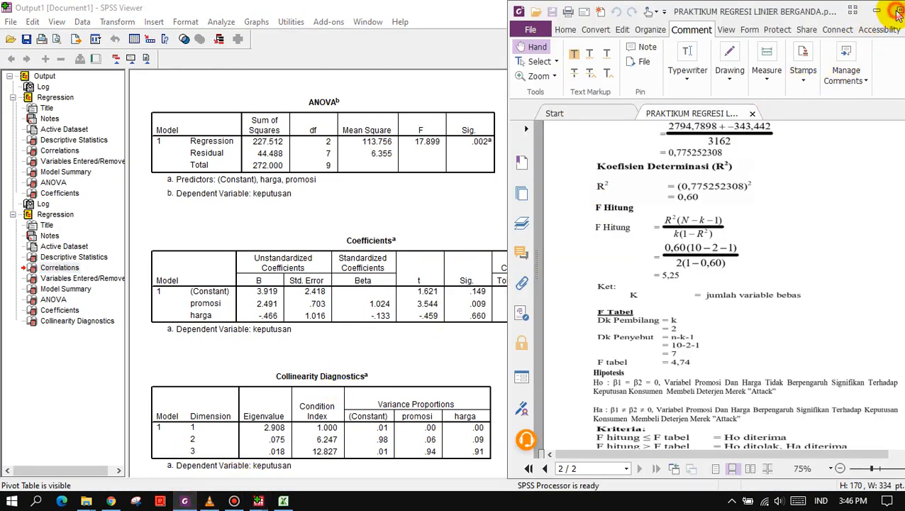
pyautogui.click(897, 11)
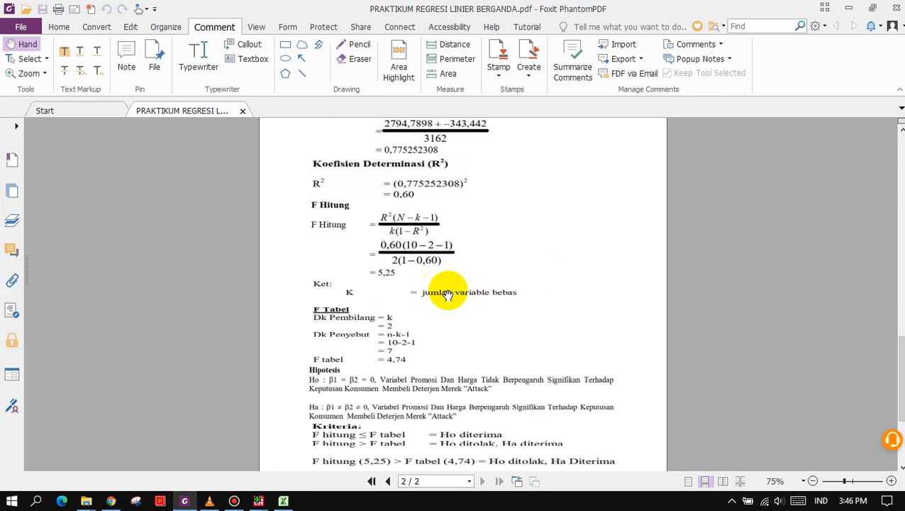
pyautogui.scroll(-3, 449, 297)
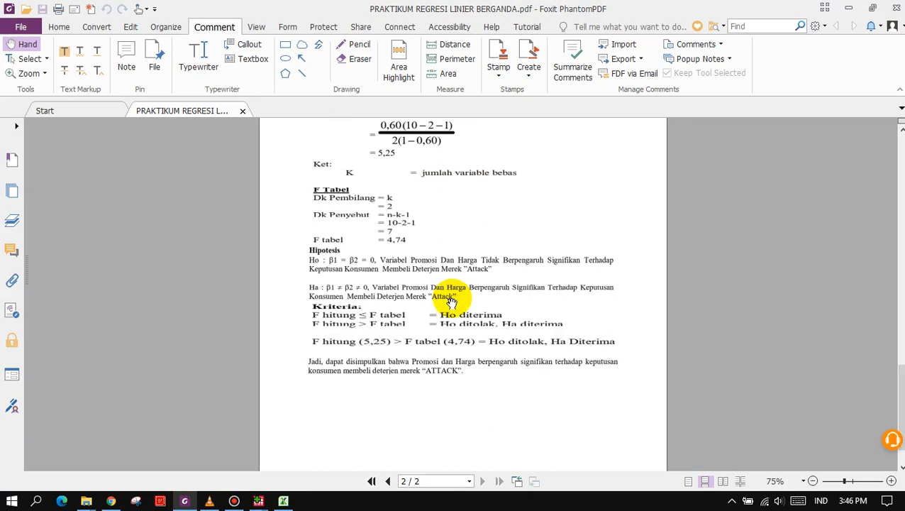